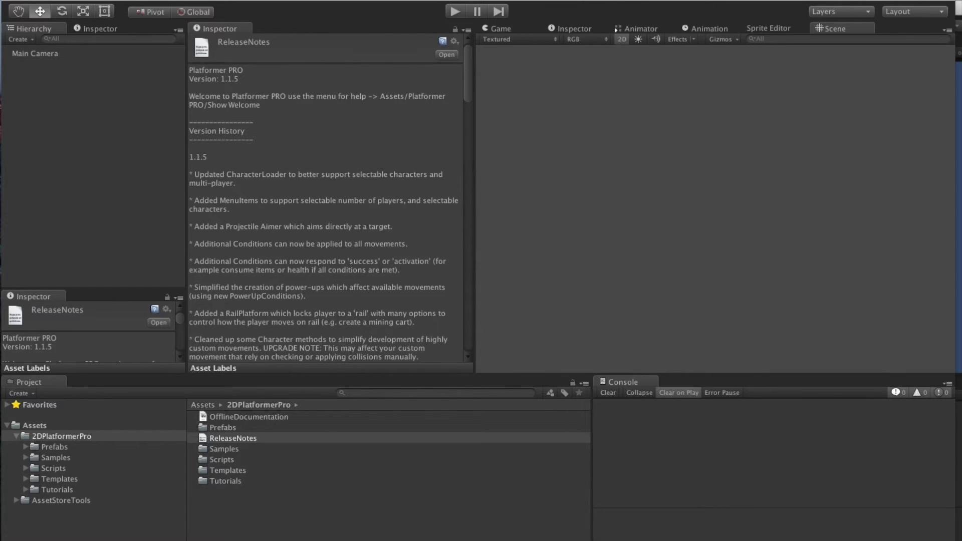
- Open the SampleVariation-CommandBro-MultiPlayerMenu scene from the ComandBroSample variations in Samples and run it in play mode
click(55, 457)
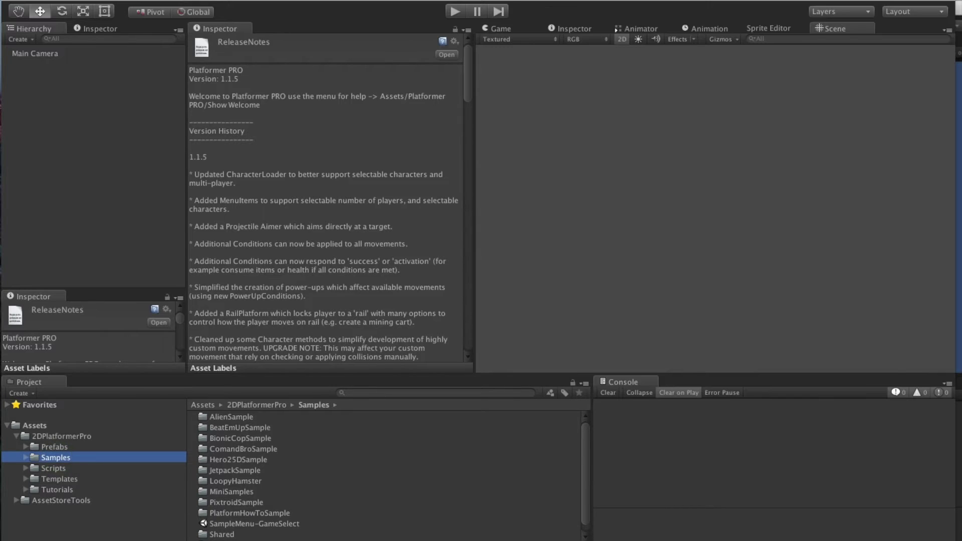
double_click(256, 450)
double_click(228, 480)
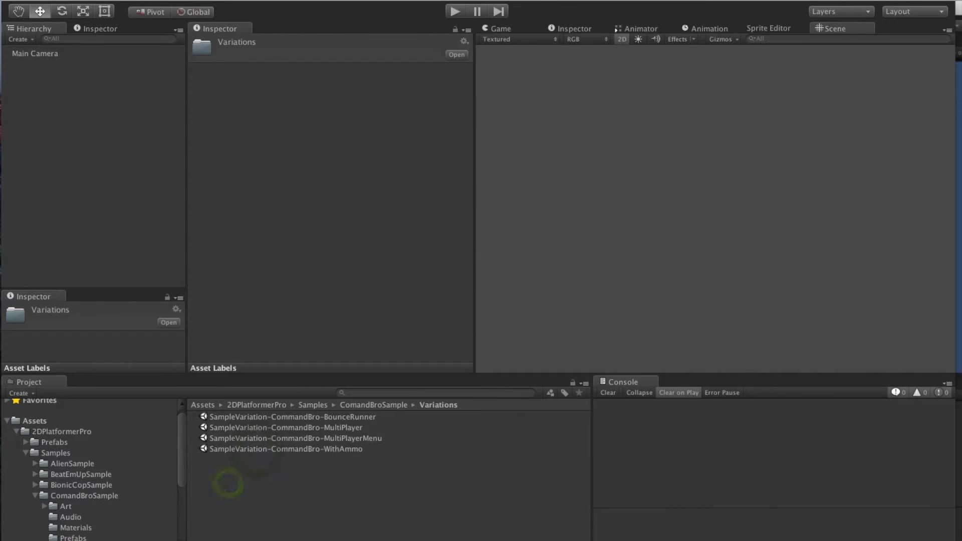
double_click(341, 438)
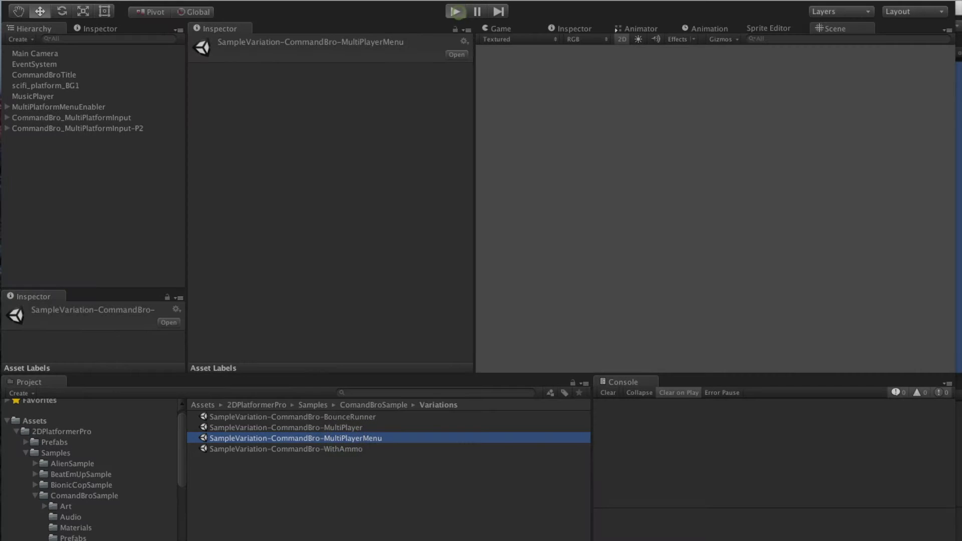
click(455, 11)
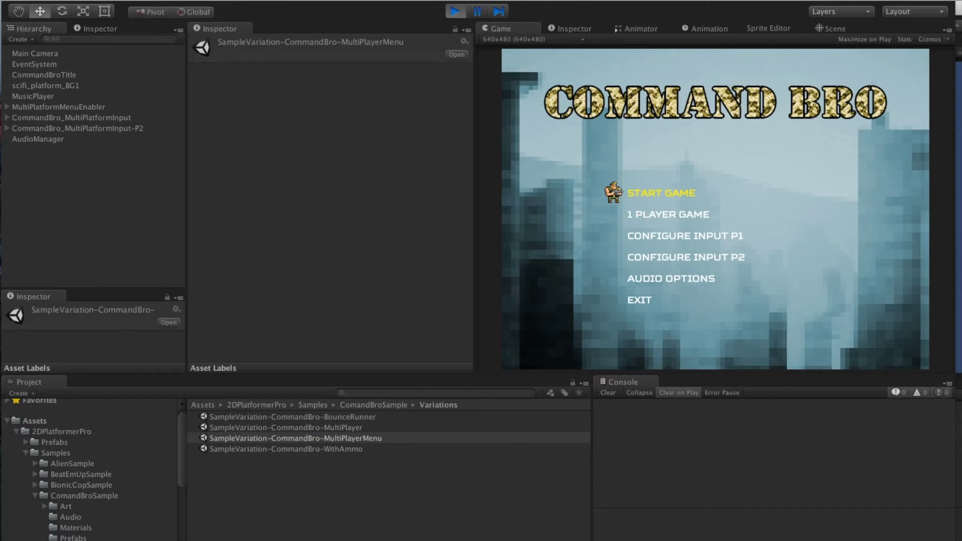
- Open the Keyboard Setup screen under Configure Input P2 in the Command Bro game menu
key(Down)
key(Down)
key(Down)
key(Return)
key(Down)
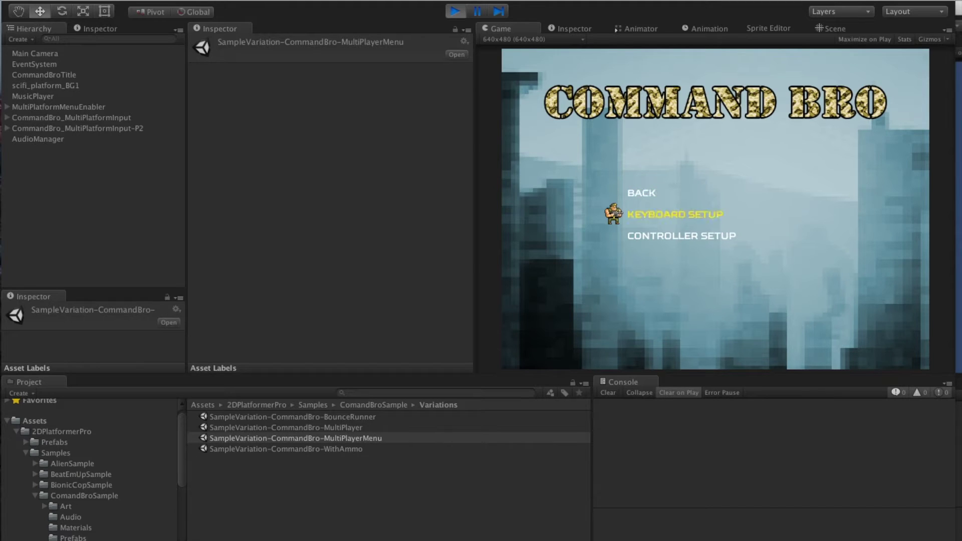
key(Return)
- Cycle through the second player's keyboard presets, including Keyboard 1, and go back to the main game menu
key(Down)
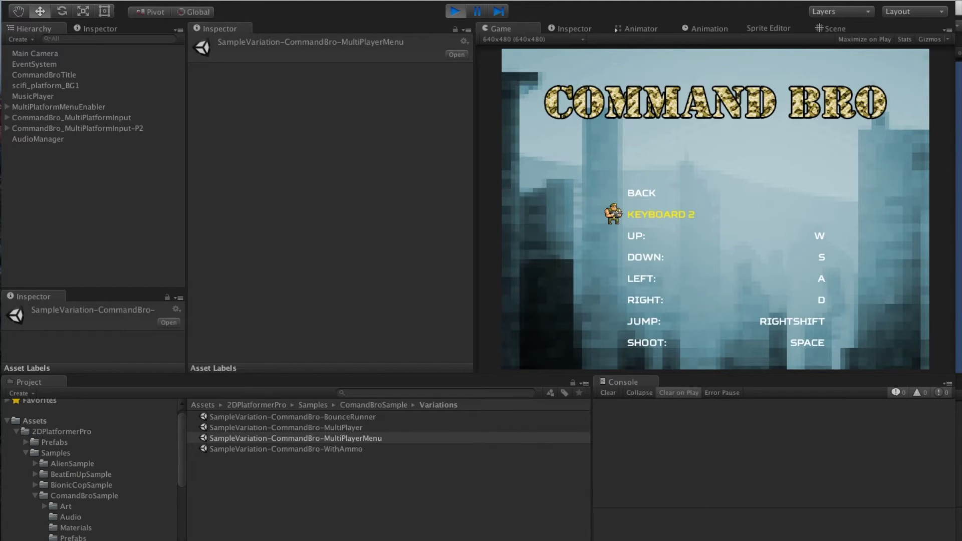
key(Right)
key(Right)
key(Right)
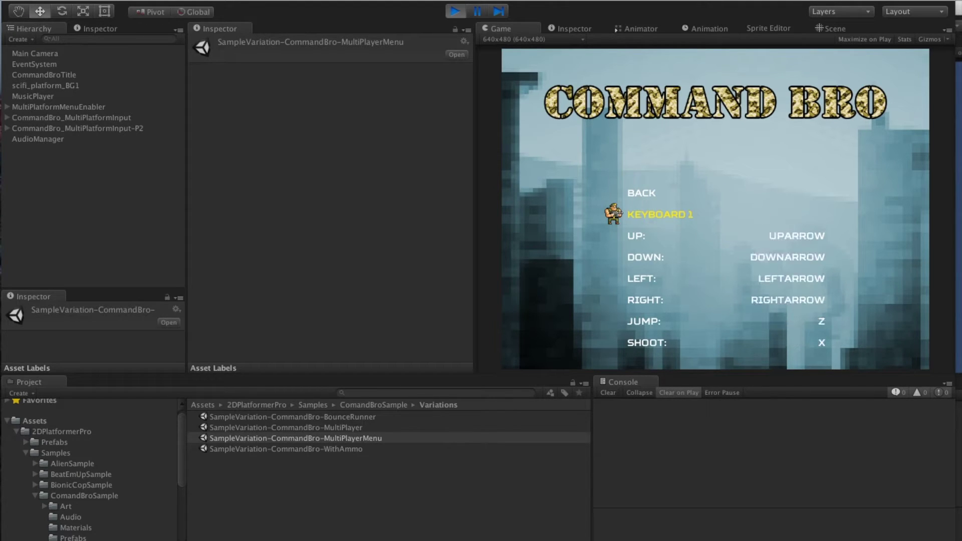
key(Right)
key(Up)
key(Return)
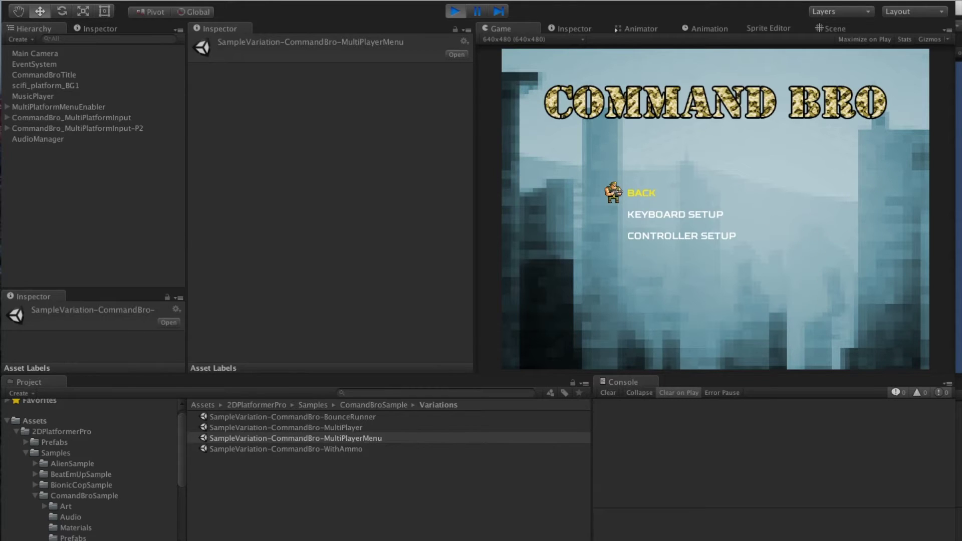
key(Return)
- Toggle the player count, leave it on 1 Player Game and start the game
key(Up)
key(Up)
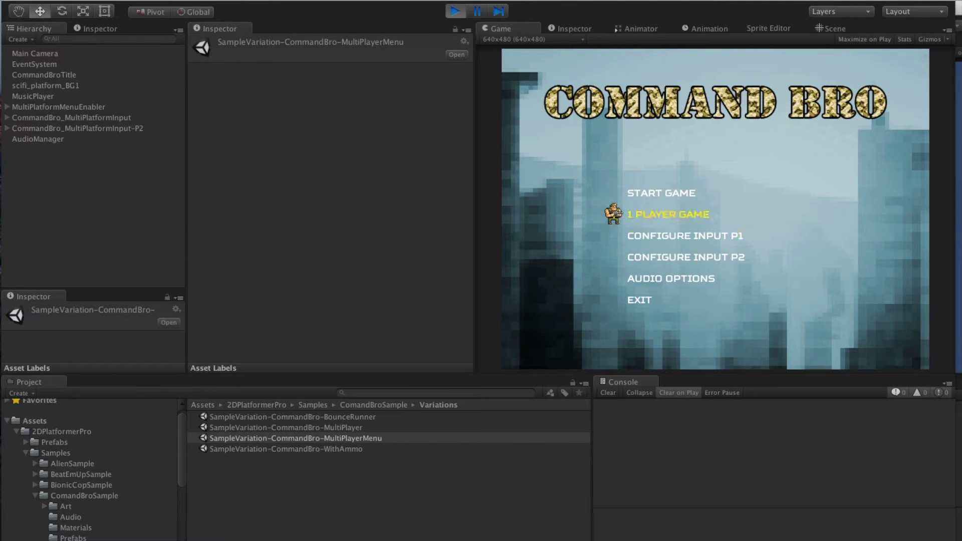
key(Right)
key(Left)
key(Up)
key(Return)
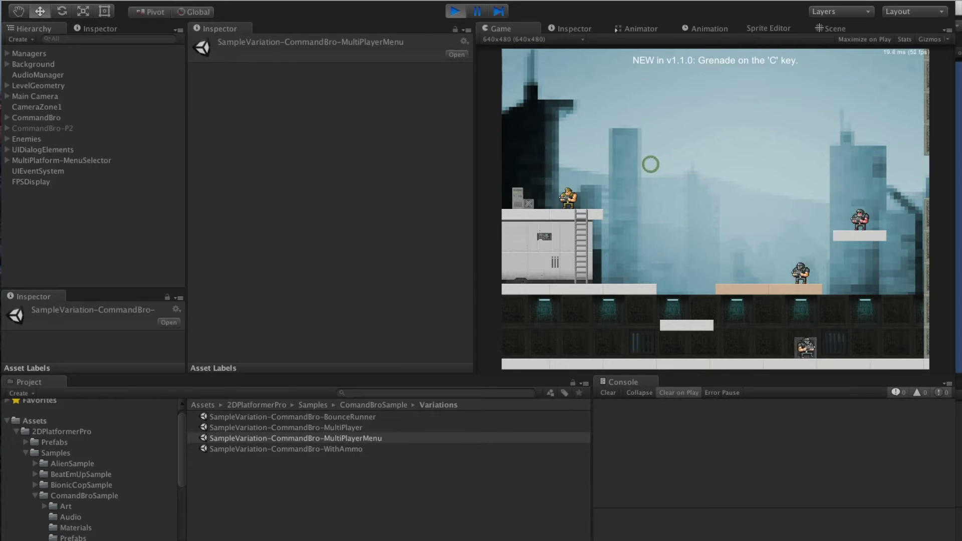
- Pause the single-player game, exit to its menu and stop play mode
key(Escape)
key(Down)
key(Down)
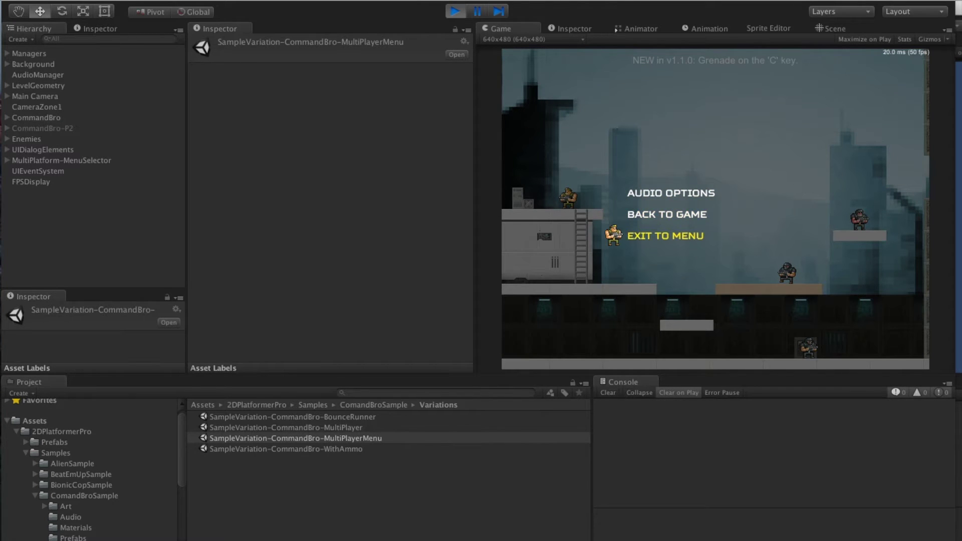
key(Return)
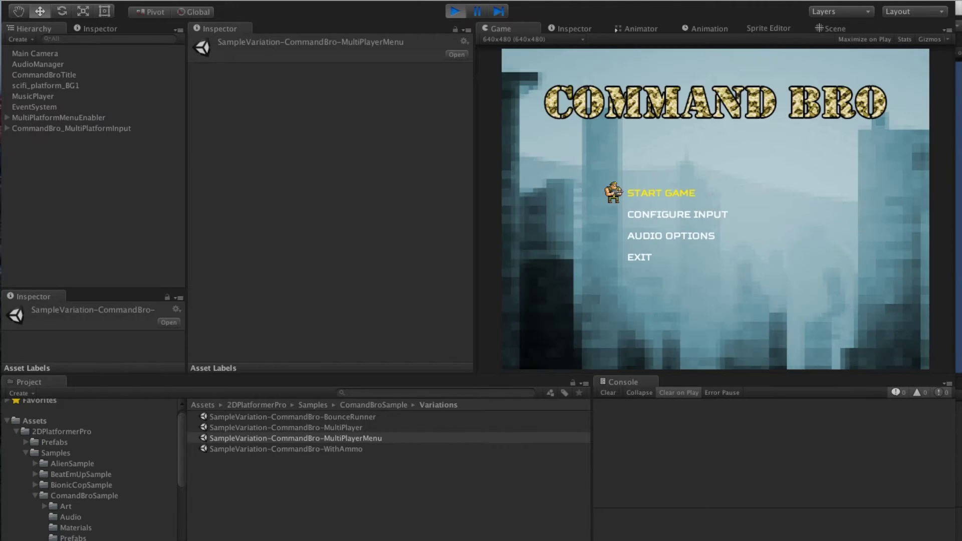
click(454, 11)
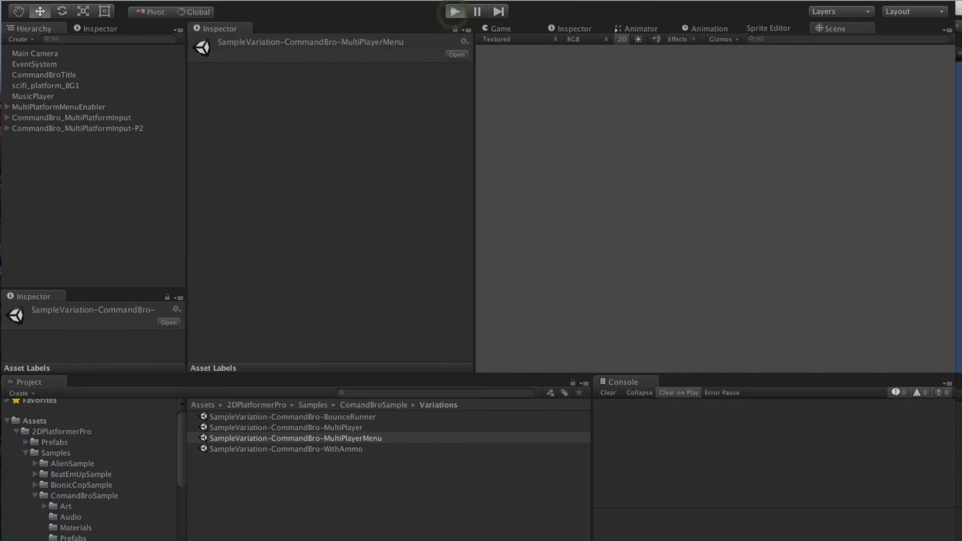
- Run the multiplayer menu scene again, switch to a two-player game and start it
click(454, 11)
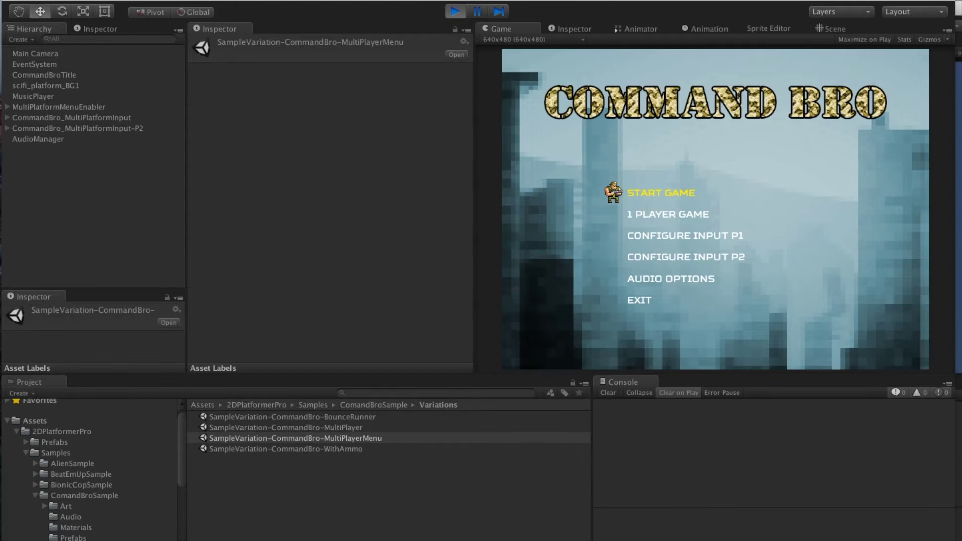
key(Down)
key(Up)
key(Return)
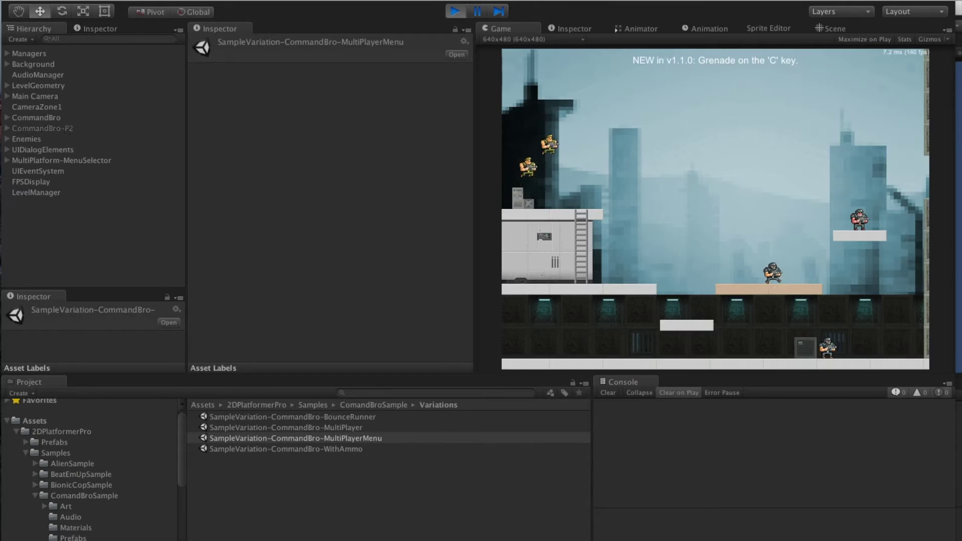
- Playtest the two-player level by moving the characters and firing shots, and stop play mode
key(Left)
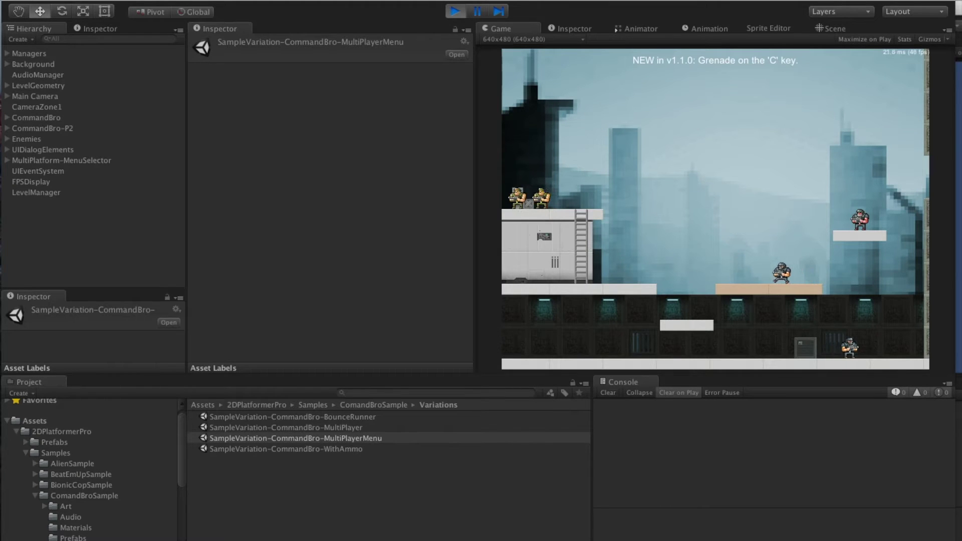
key(Right)
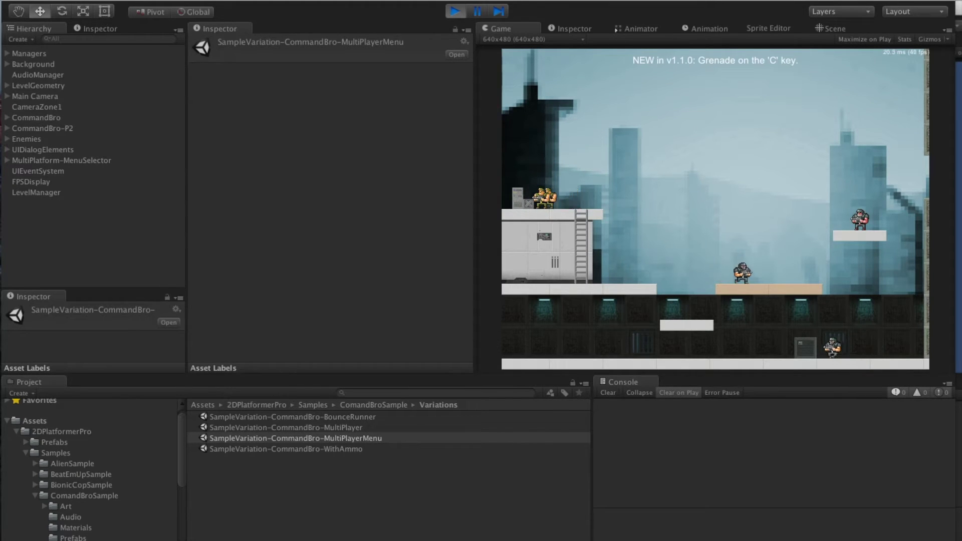
key(x)
key(x)
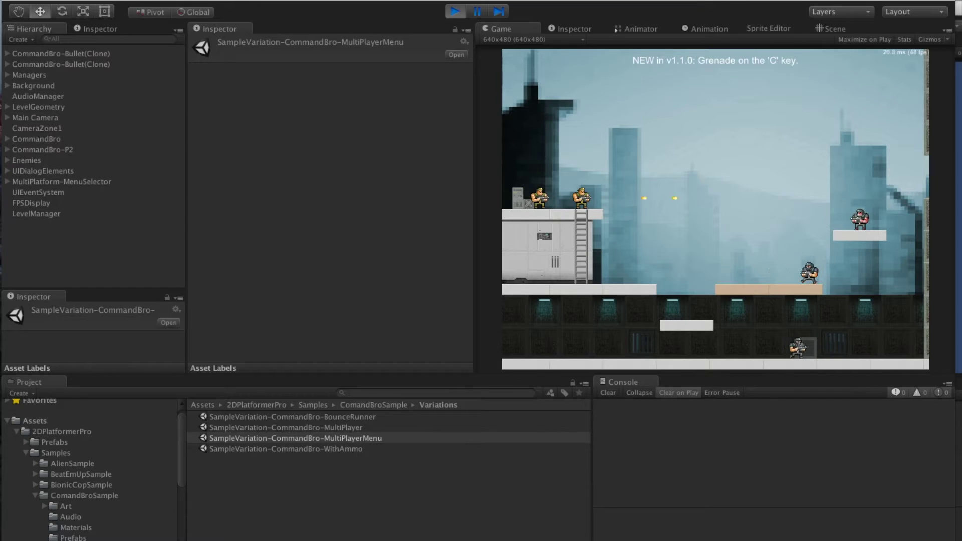
click(455, 11)
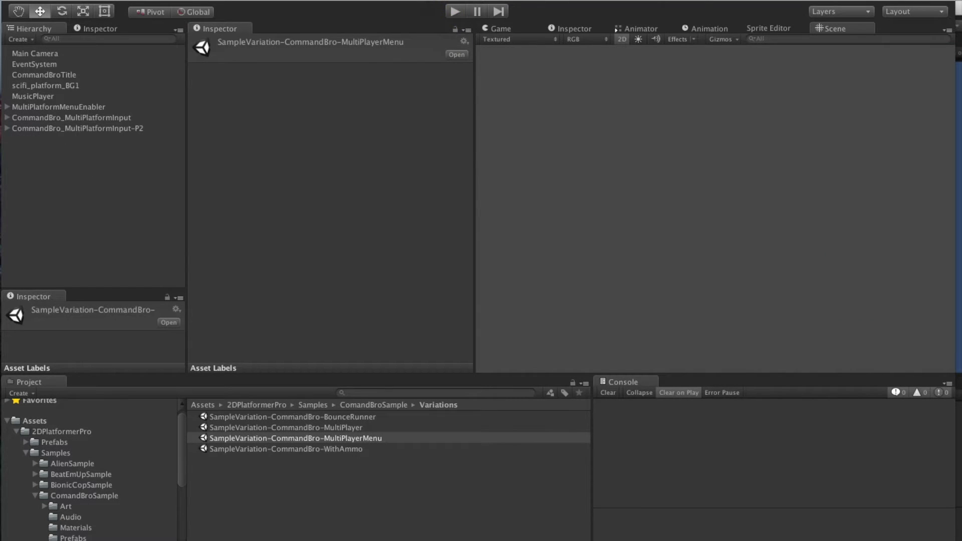
- Open the SampleVariation-CommandBro-MultiPlayer scene and examine the two input objects and the Input assigned to CommandBro and CommandBro-P2
double_click(350, 428)
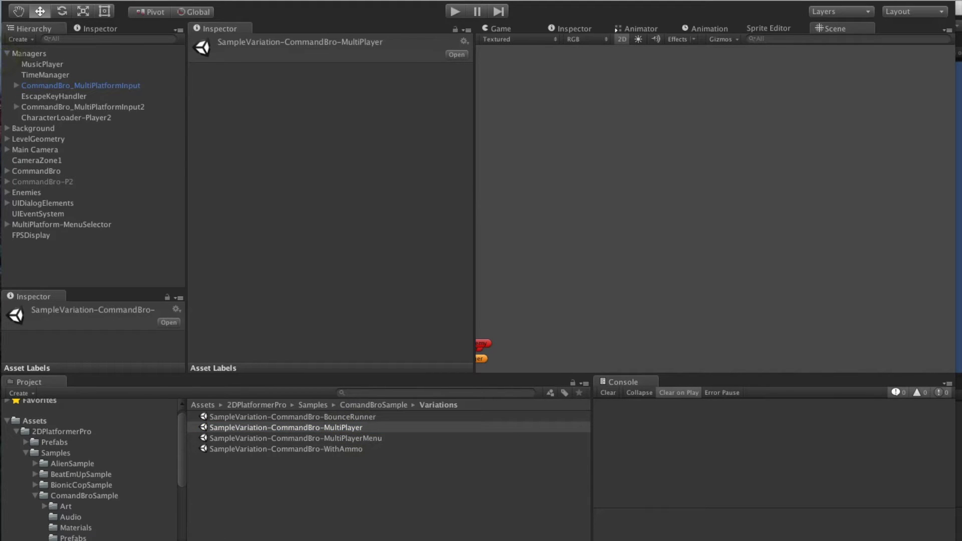
click(92, 107)
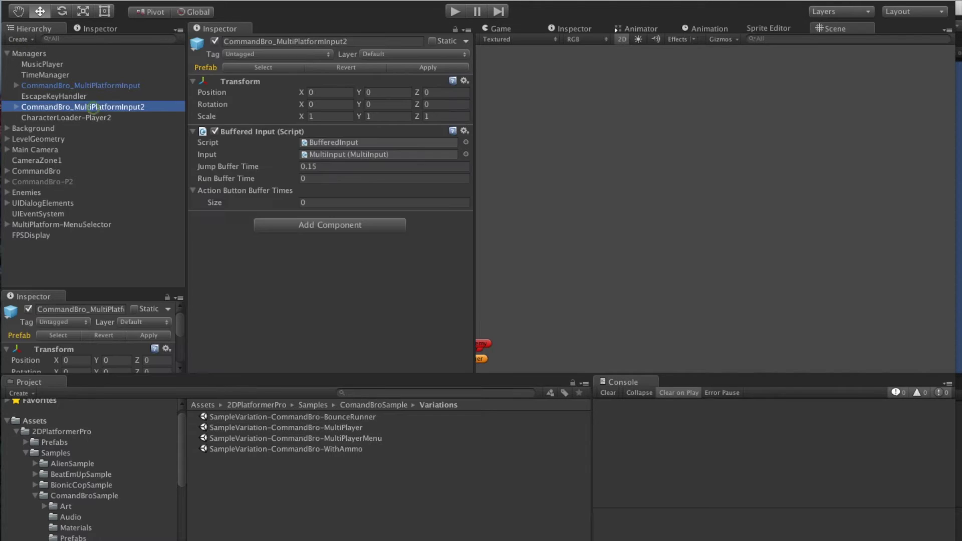
click(93, 86)
click(50, 172)
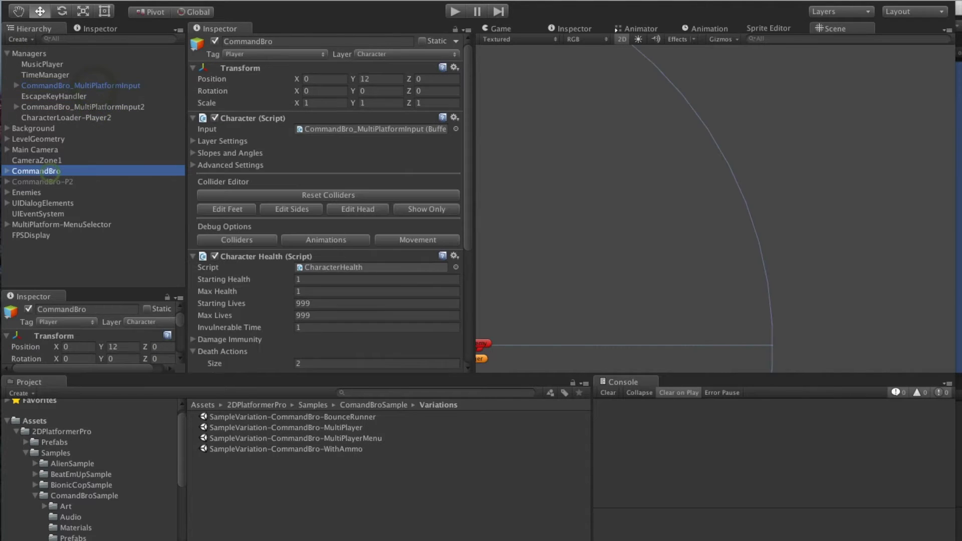
click(69, 182)
click(50, 171)
click(70, 182)
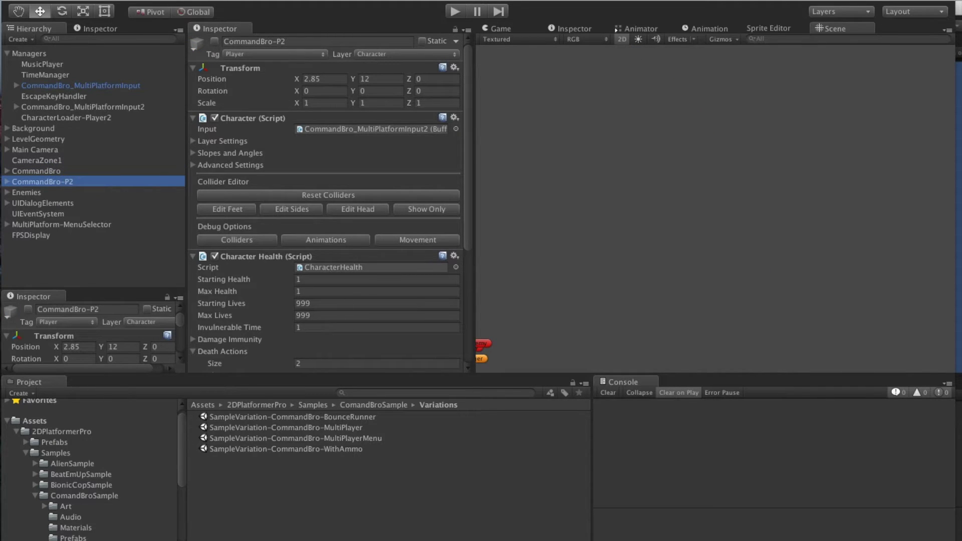
- Examine the Character Id on CharacterLoader-Player2 and the CommandBro-P2 character it loads, and collapse the Managers group
click(85, 119)
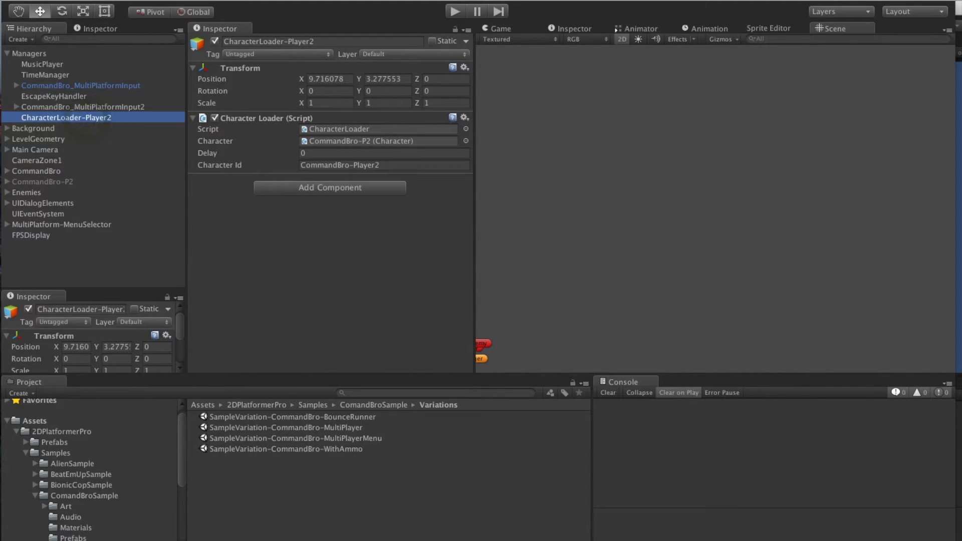
click(385, 165)
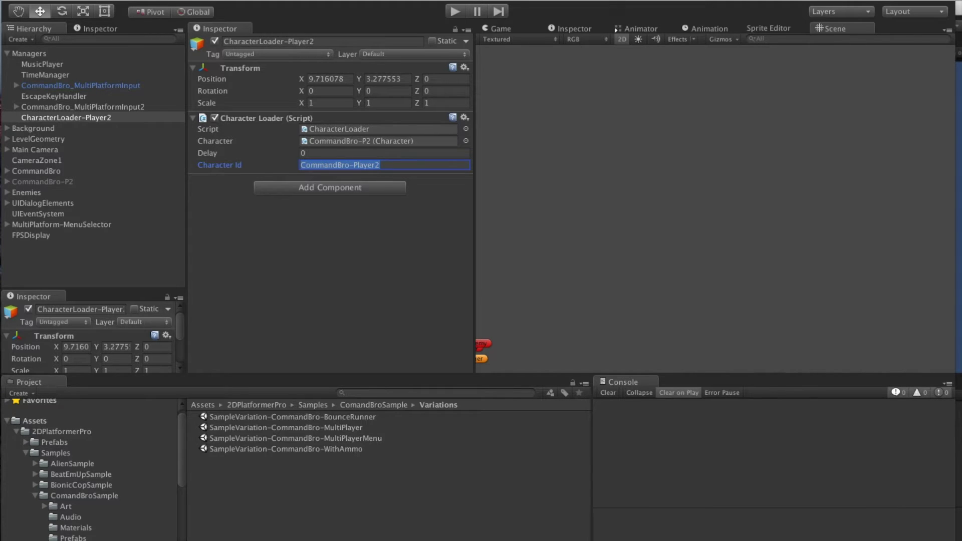
click(60, 182)
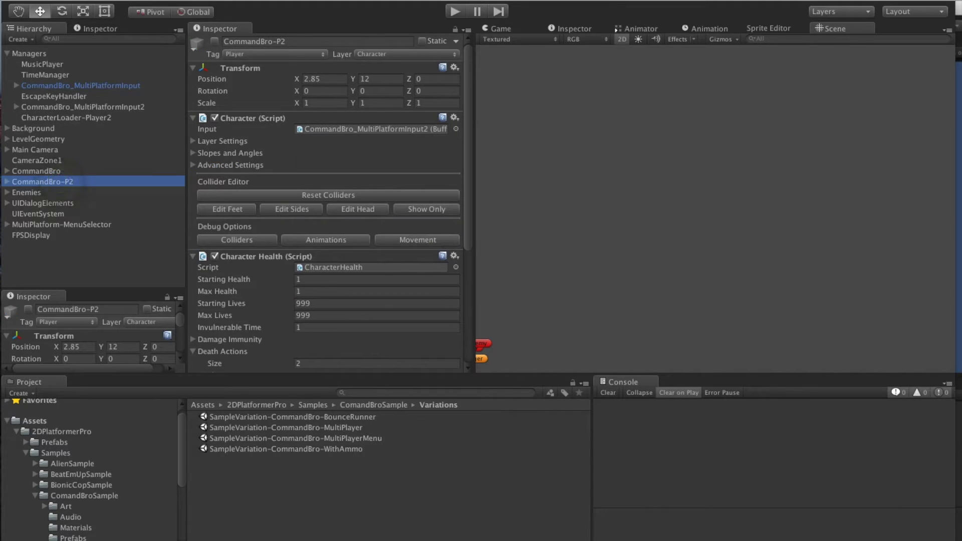
click(7, 53)
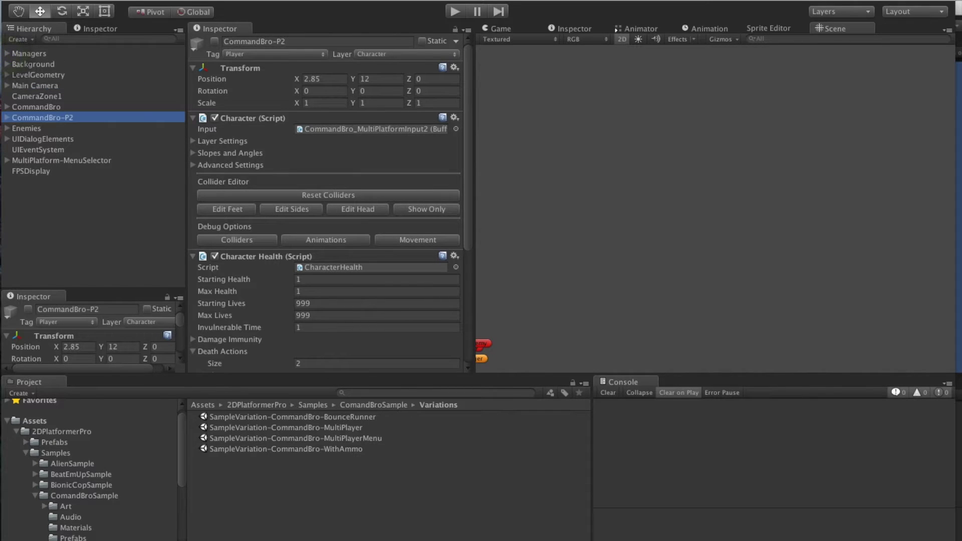
- Open the SampleVariation-Alien-Menu-WithCharacterSelect scene from the AlienSample variations and run it in play mode
click(34, 496)
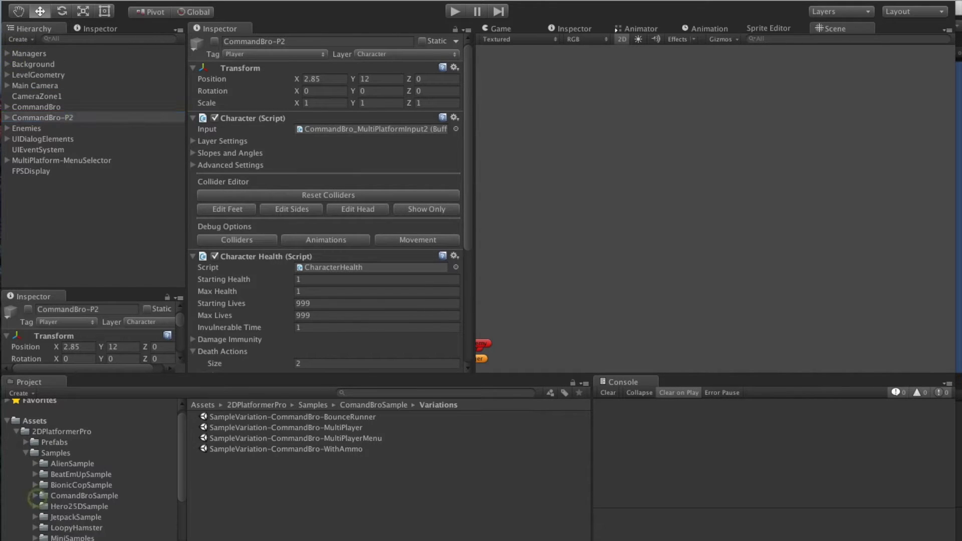
click(34, 464)
click(76, 507)
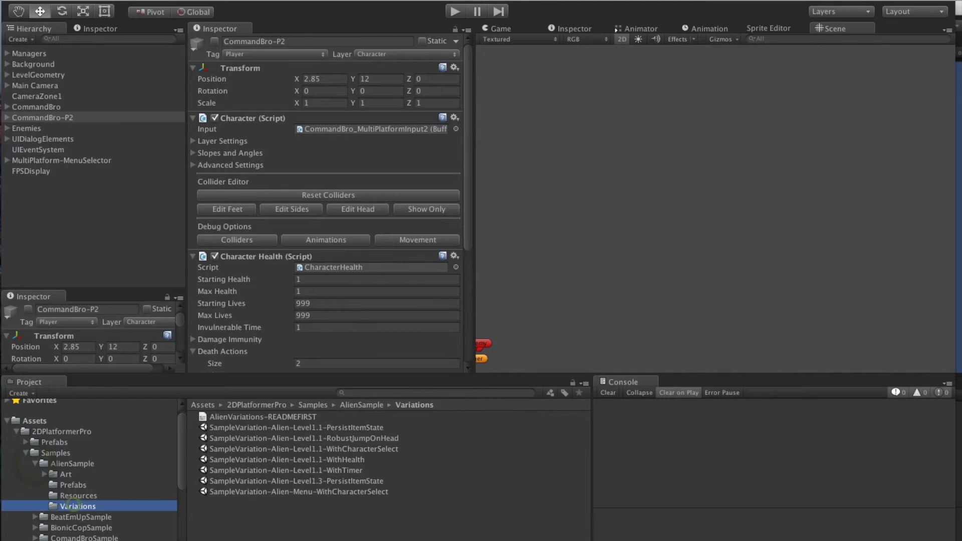
click(338, 492)
double_click(337, 492)
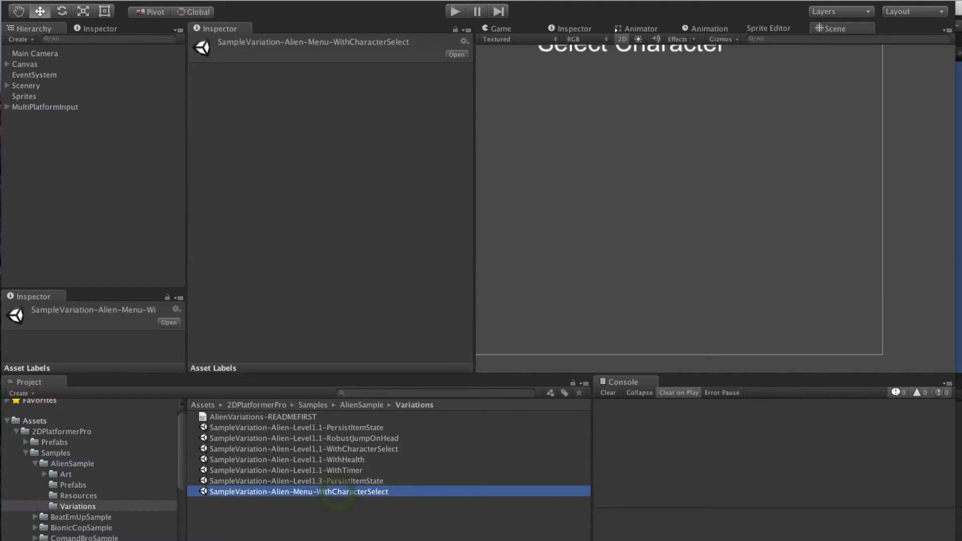
key(super+p)
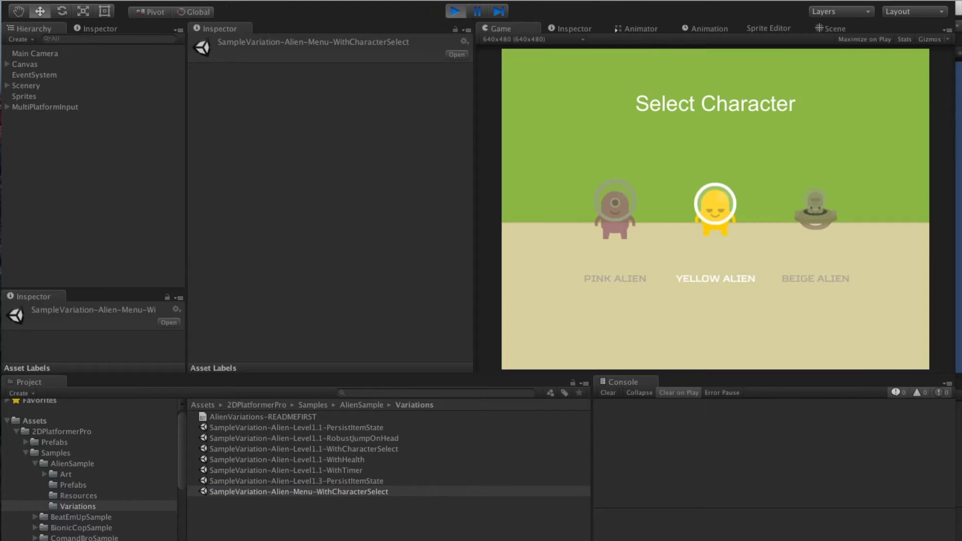
- Browse the aliens on the Select Character screen and start the level with Pink Alien
key(Left)
key(Right)
key(Right)
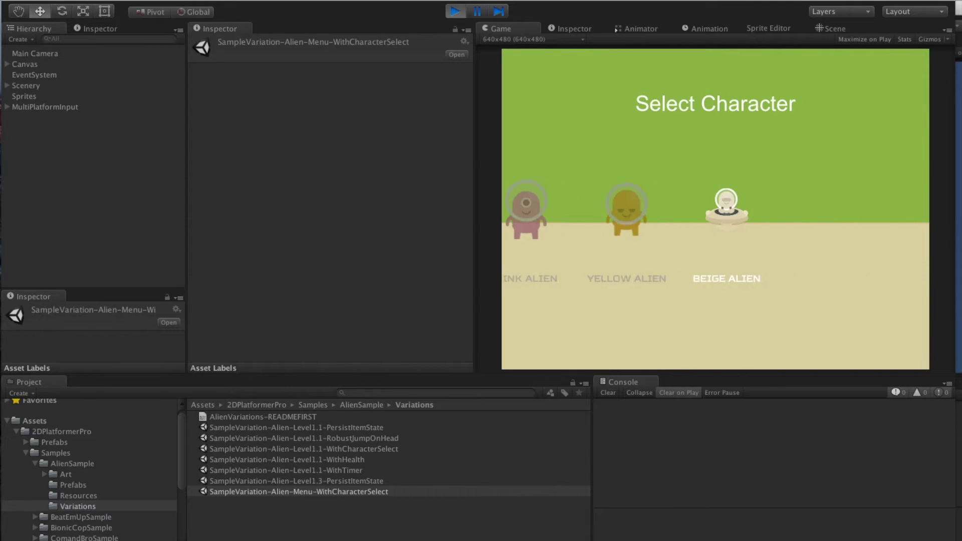
key(Left)
key(Left)
key(Return)
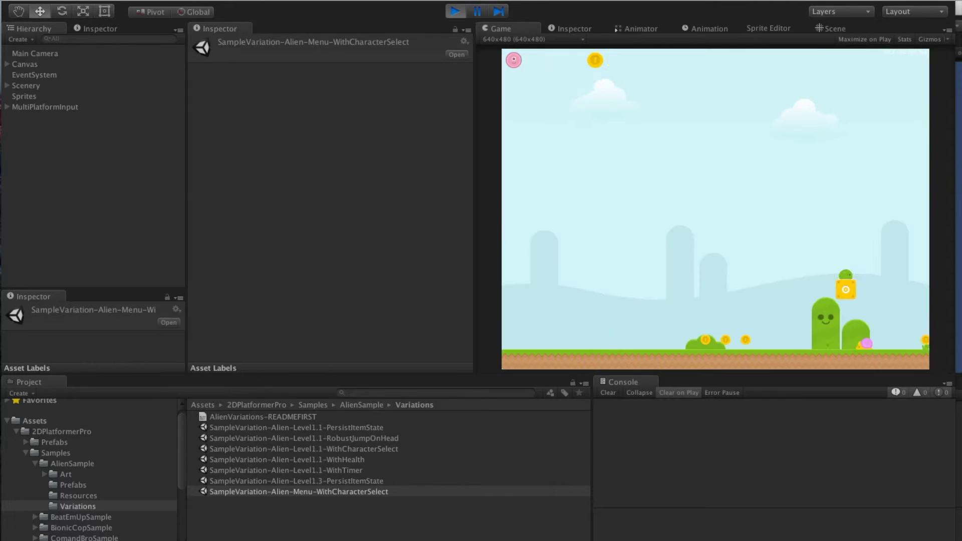
- Playtest the level with the pink alien by moving in both directions and jumping
key(Right)
key(Left)
key(Right)
key(space)
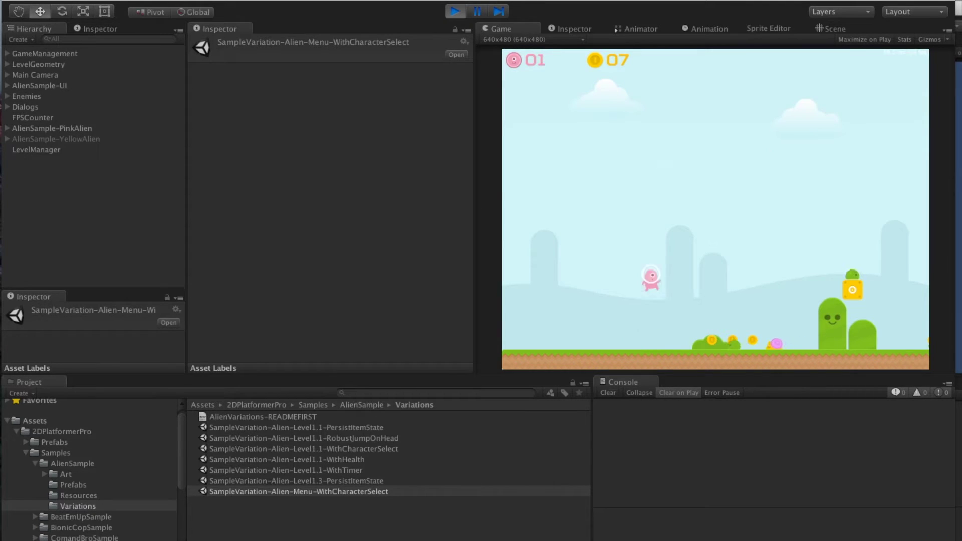
key(Right)
key(Left)
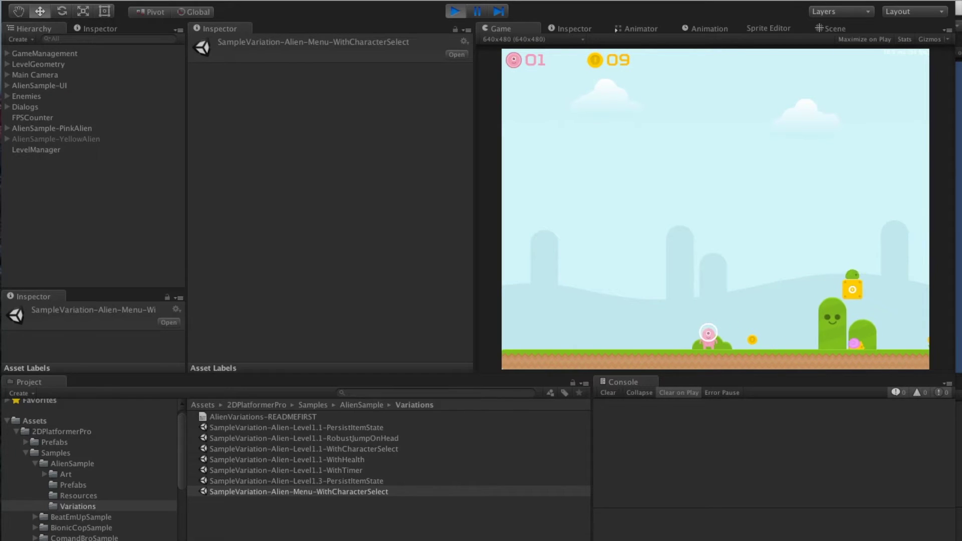
- Restart the character select scene in play mode and start the level with Yellow Alien
click(454, 11)
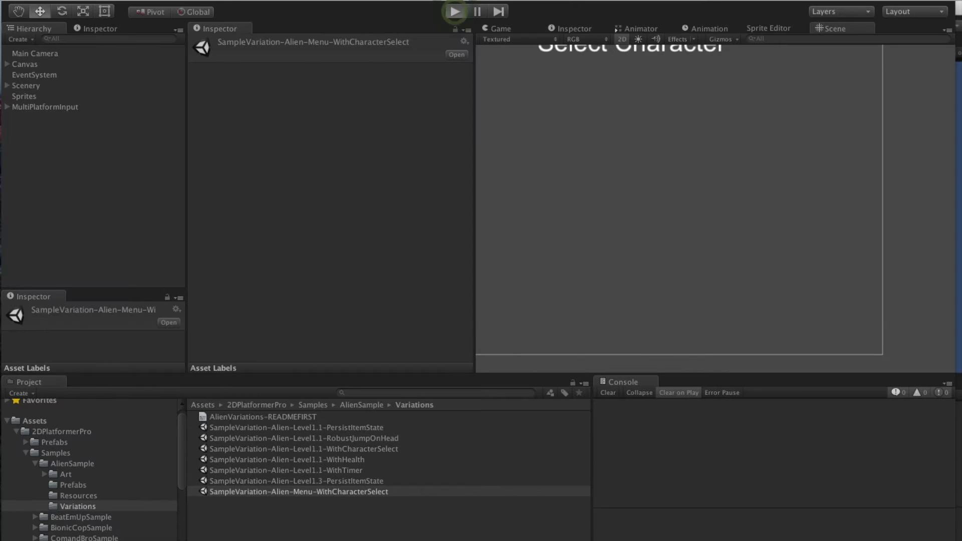
click(455, 11)
key(Right)
key(Left)
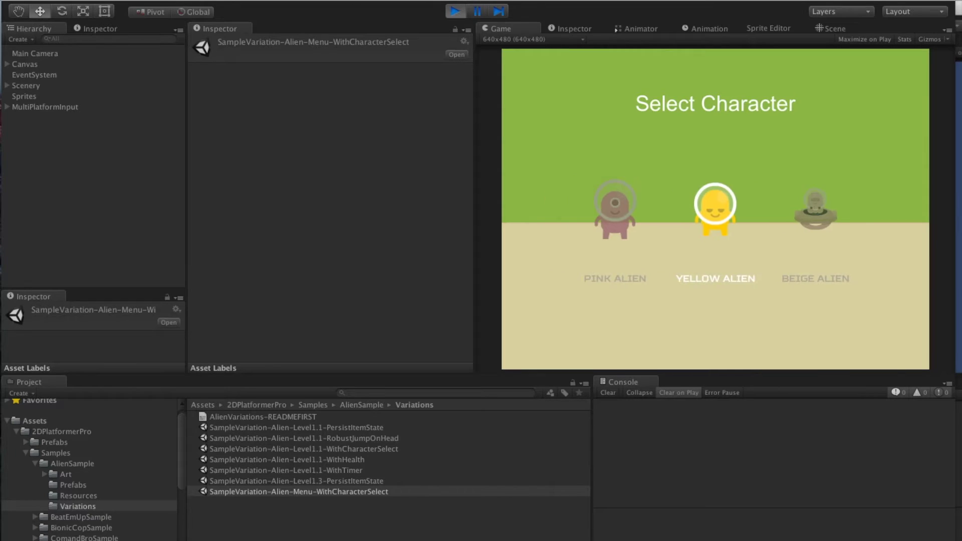
key(Return)
click(748, 250)
- Playtest the level with the yellow alien by moving and jumping around the headbutt block, and stop play mode
key(Right)
key(space)
key(space)
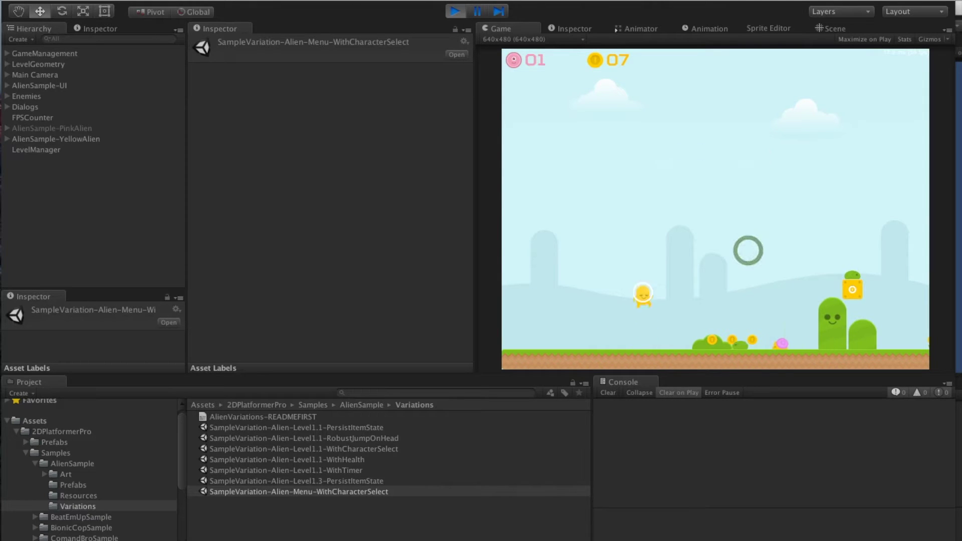
key(Right)
key(space)
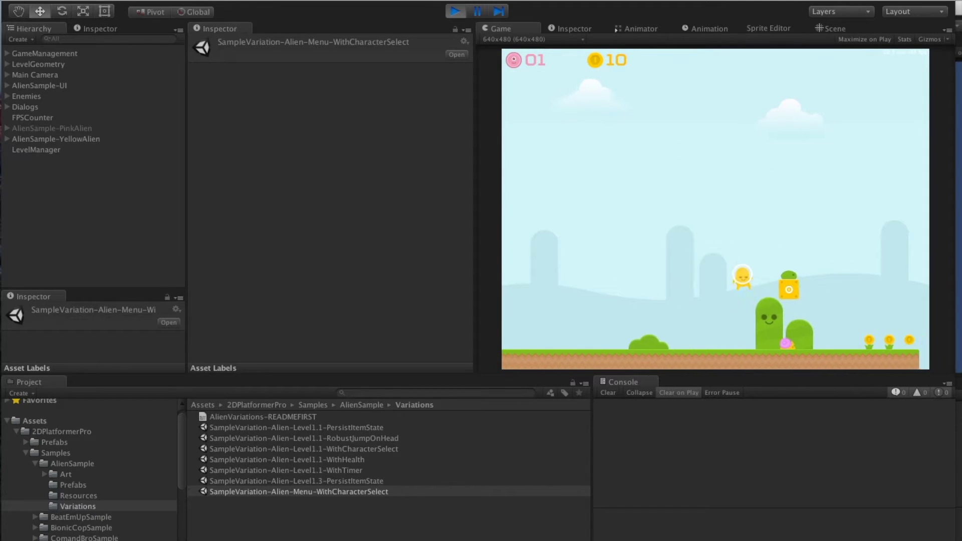
key(Left)
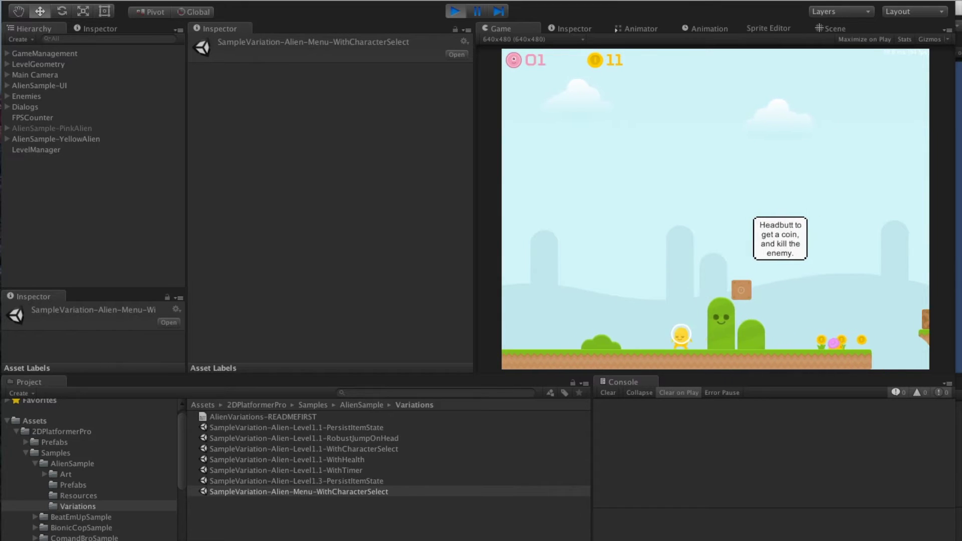
click(454, 17)
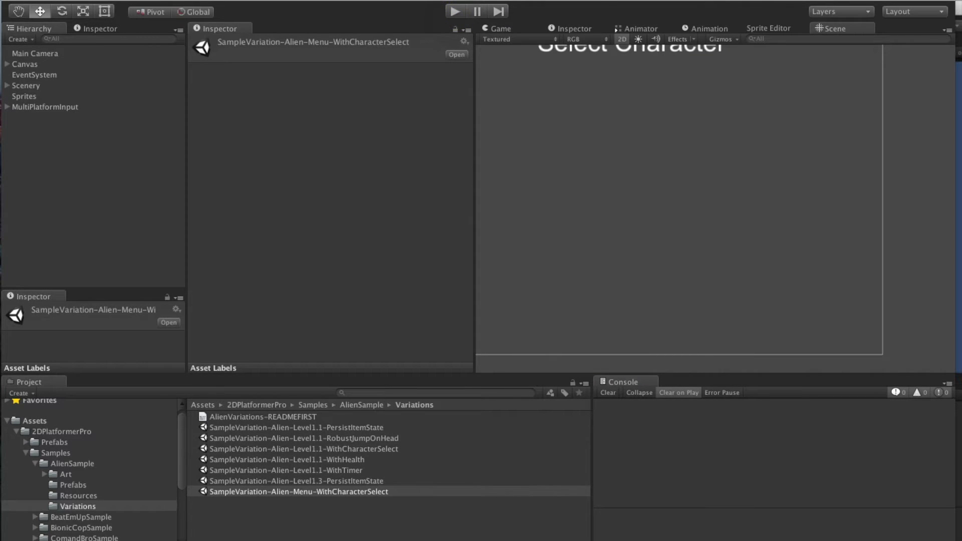
- Open the SampleVariation-Alien-Level1.1-WithCharacterSelect scene and examine the character ids and characters assigned on CharacterLoader-Multi
double_click(346, 449)
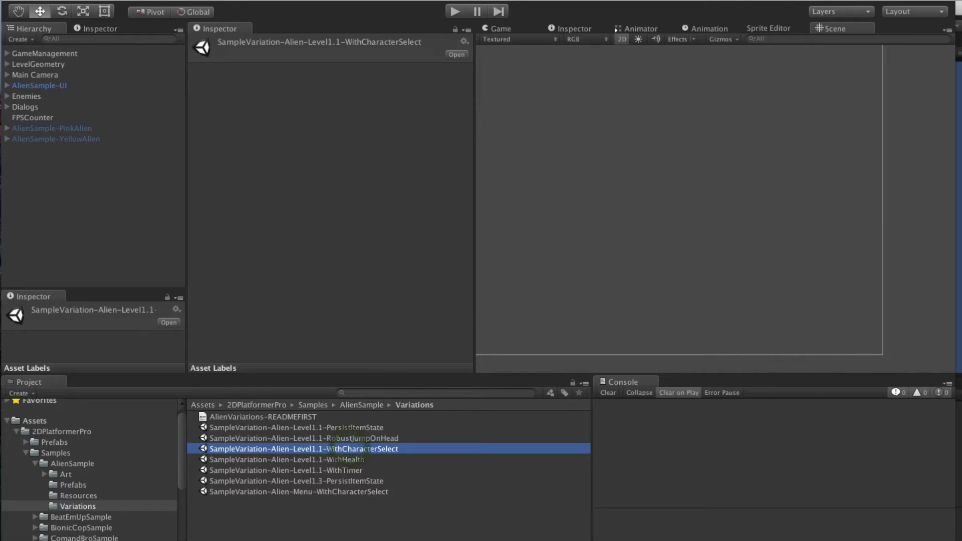
click(6, 53)
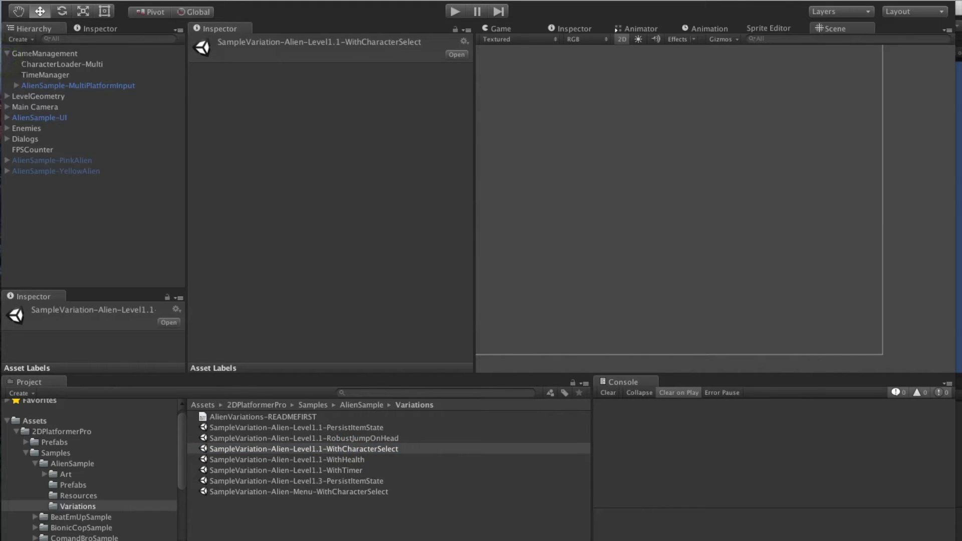
click(85, 65)
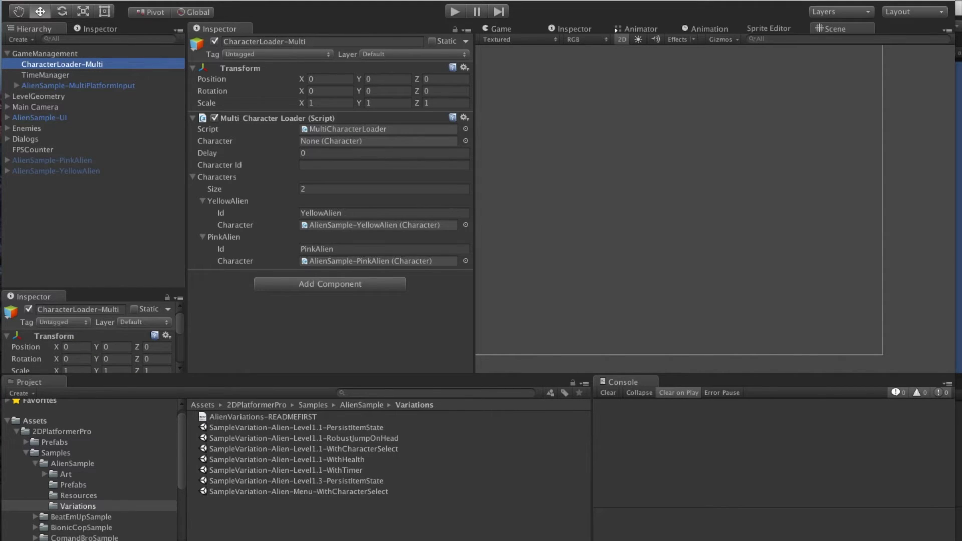
click(346, 213)
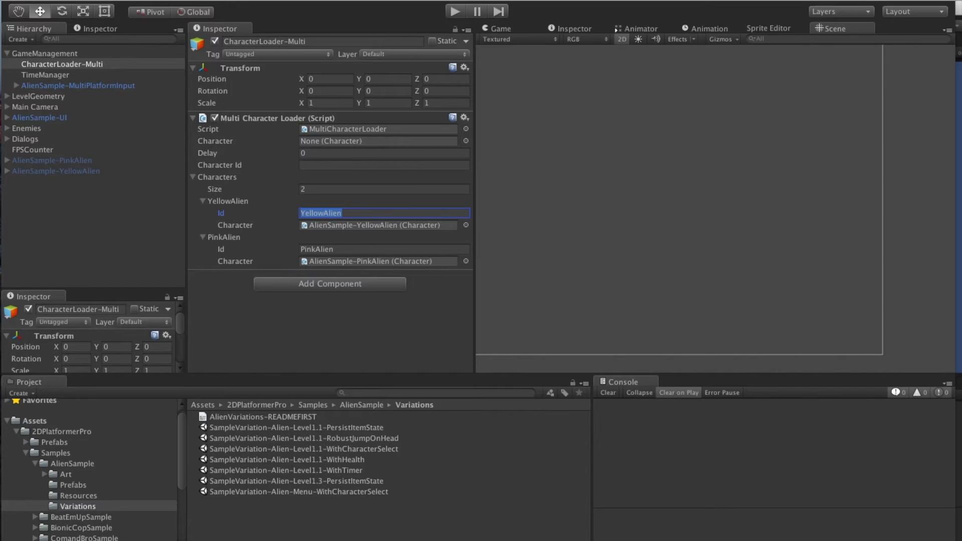
click(350, 330)
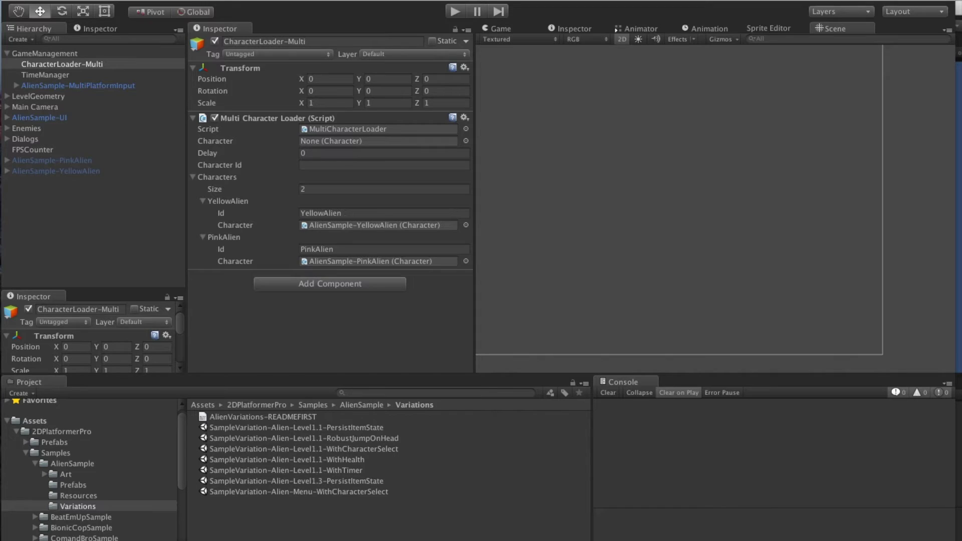
click(382, 325)
- Open ReleaseNotes from the 2DPlatformerPro folder and review the version 1.1.5 changes back in Unity
click(25, 452)
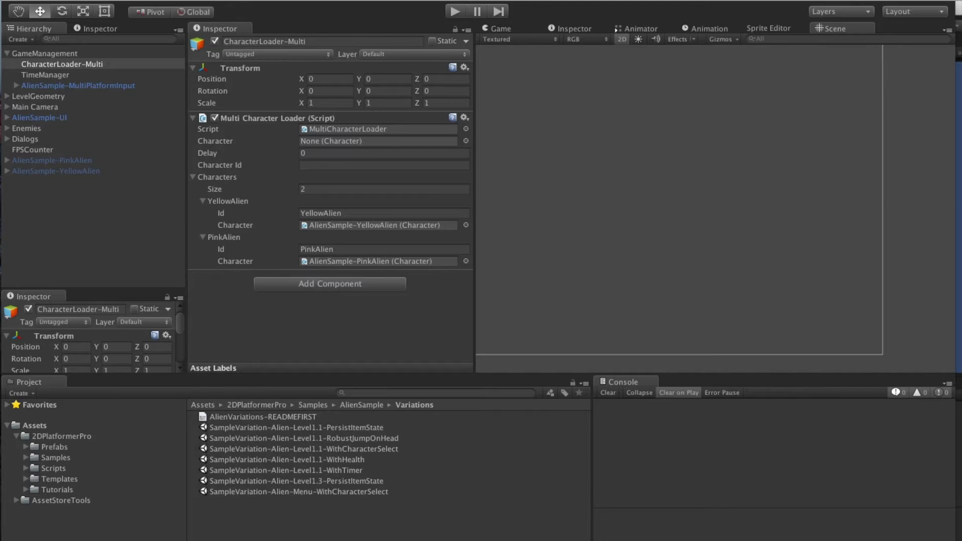
click(61, 436)
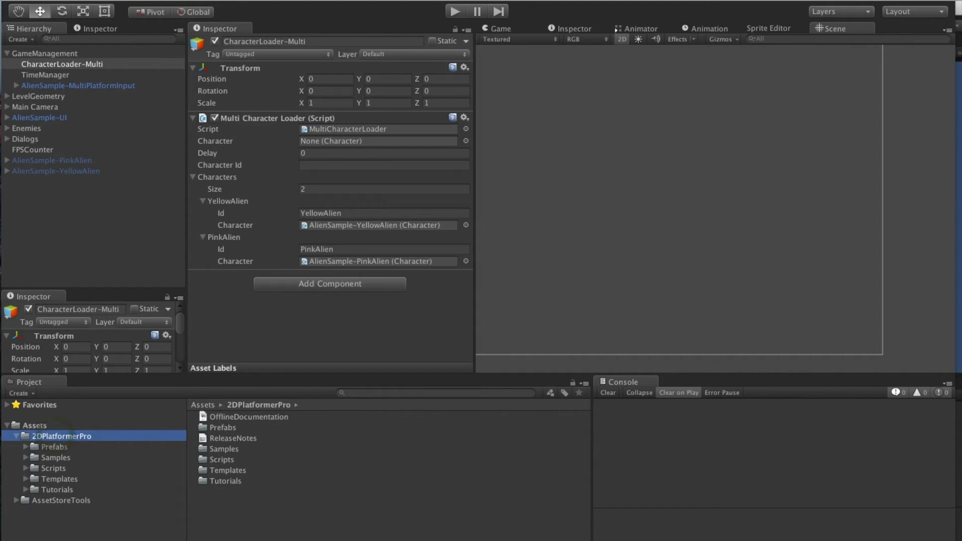
click(222, 439)
double_click(222, 439)
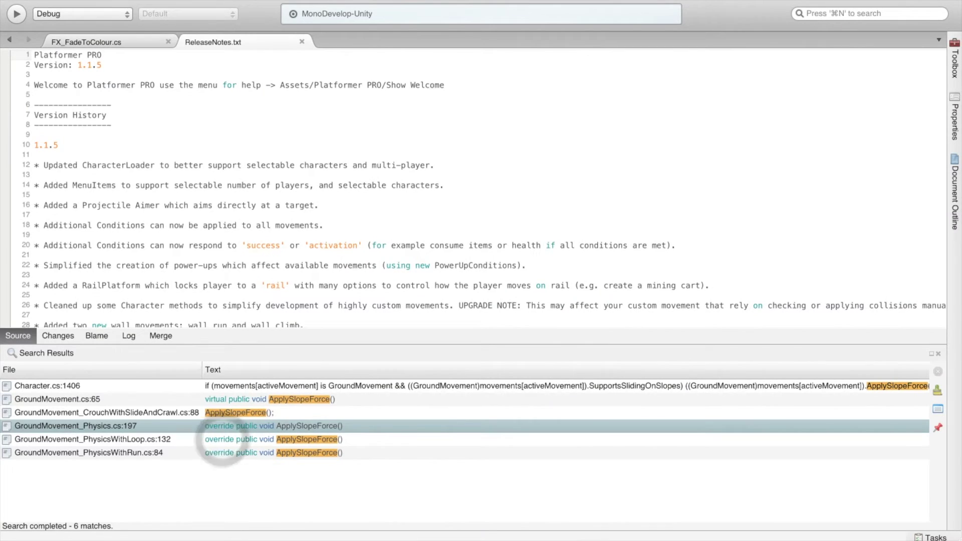
key(ctrl+Left)
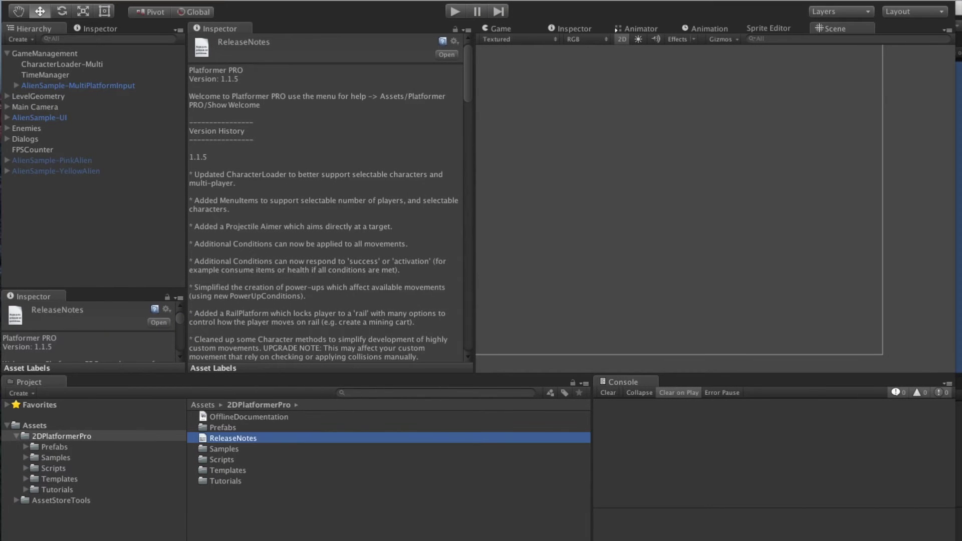
scroll(326, 200, down, 5)
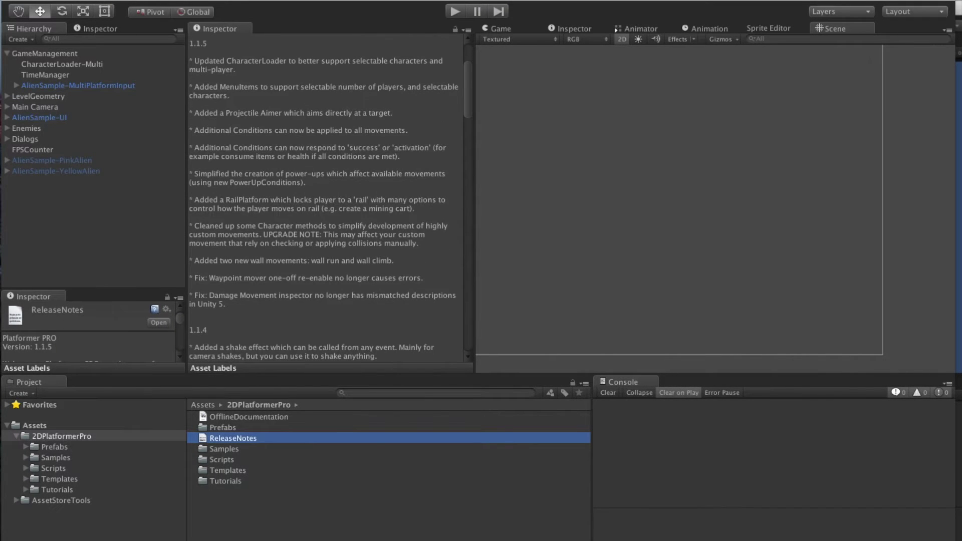
- Search the project for "Projec", examine the AutoAimProjectileAimer script, and clear the search
click(367, 392)
text(Projec)
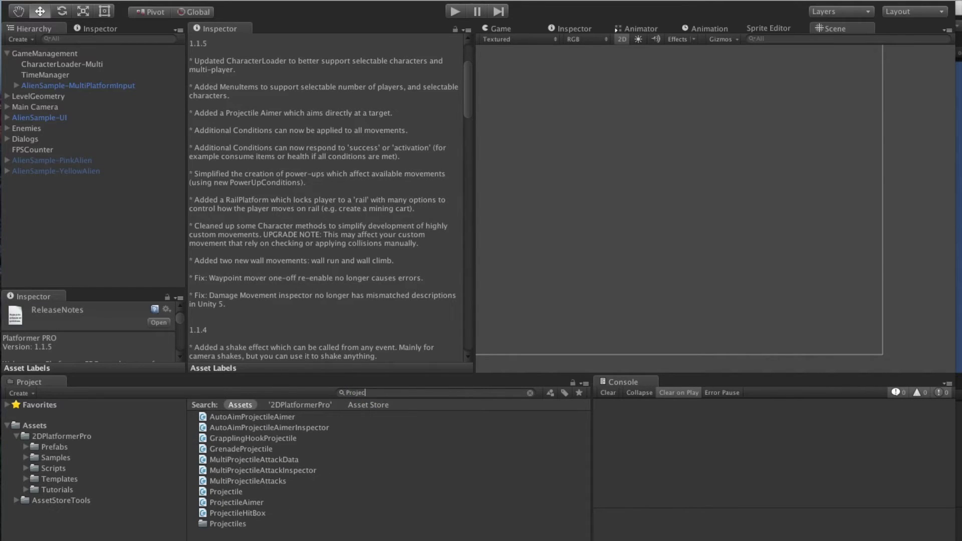
click(263, 418)
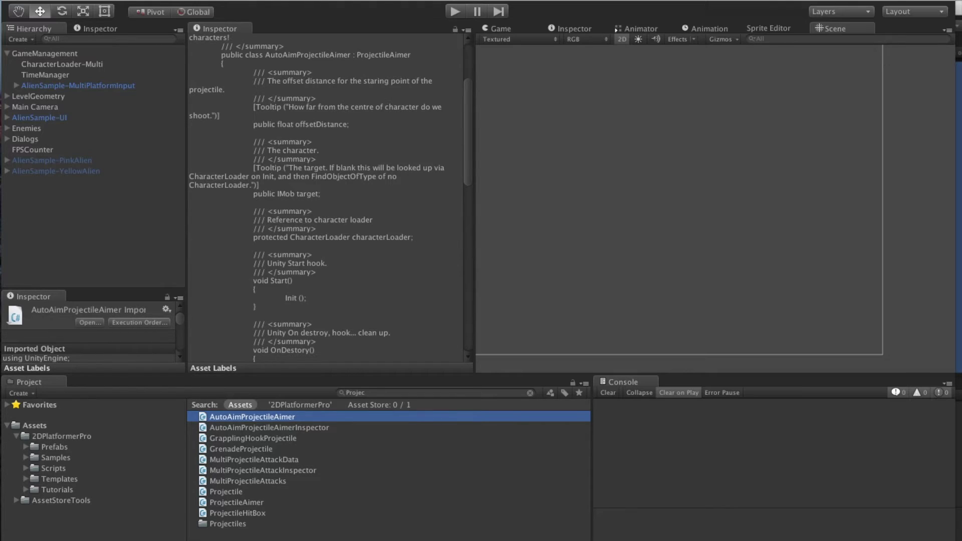
click(389, 394)
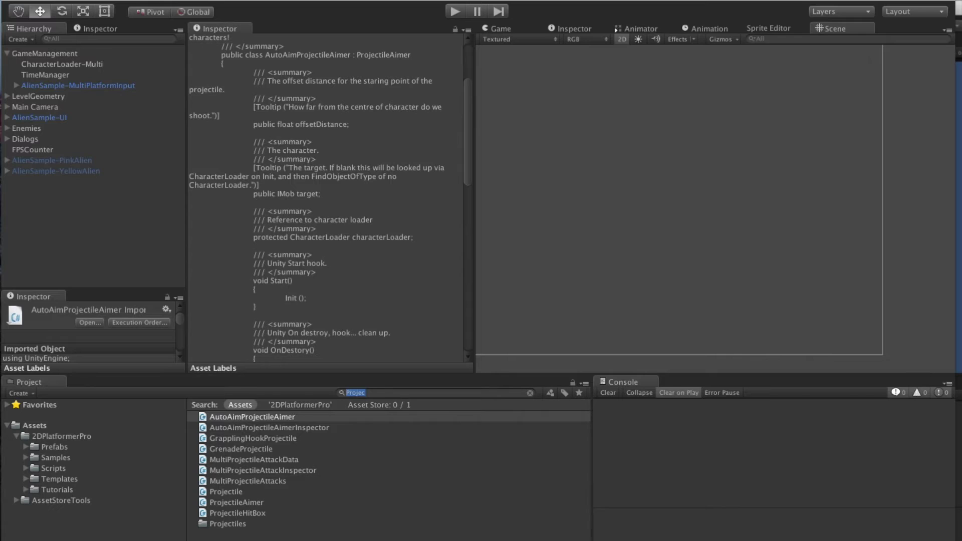
key(BackSpace)
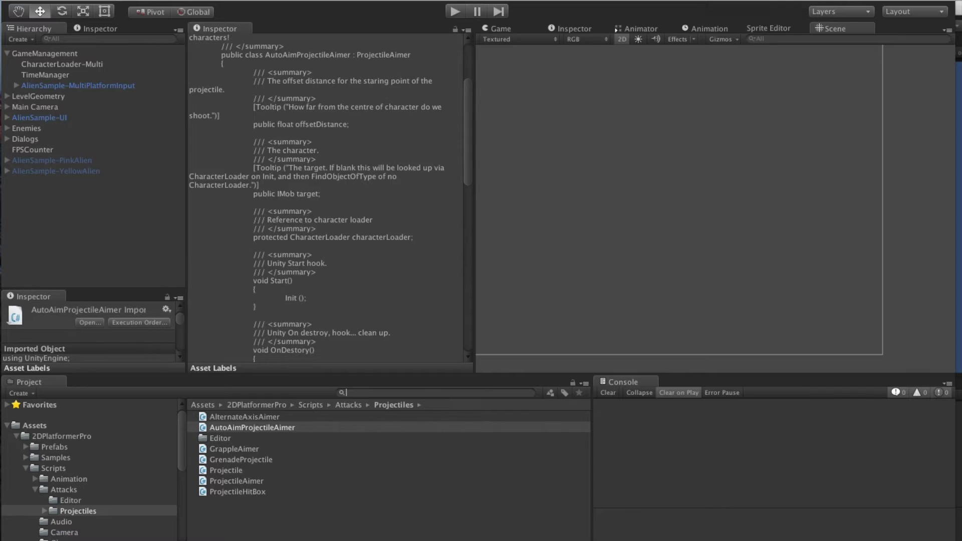
- Return to ReleaseNotes in the 2DPlatformerPro folder and read through the remaining version 1.1.5 entries
click(61, 436)
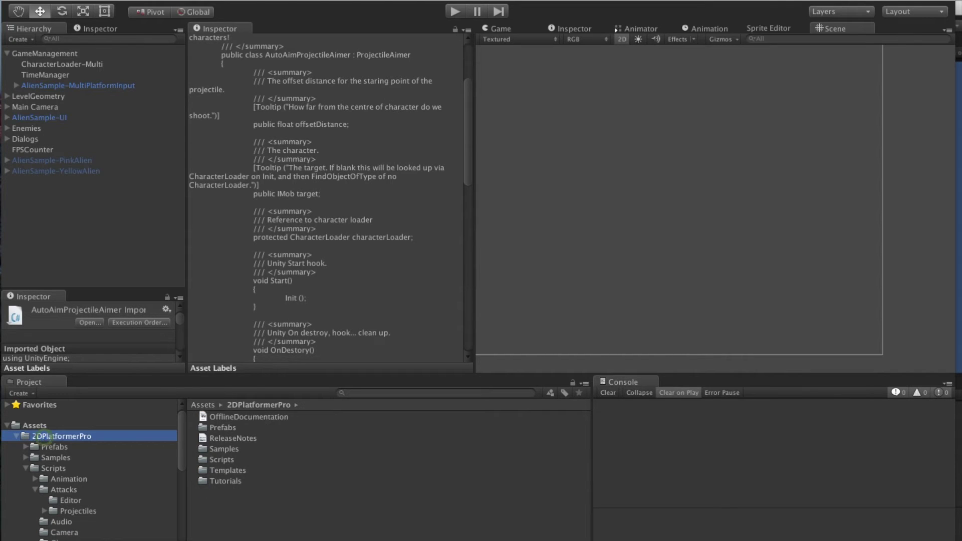
click(225, 437)
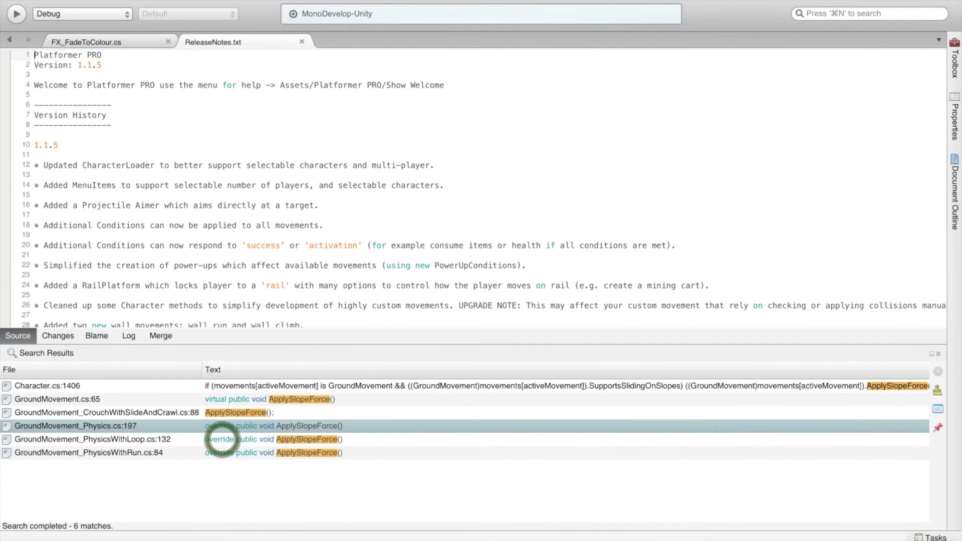
key(ctrl+Left)
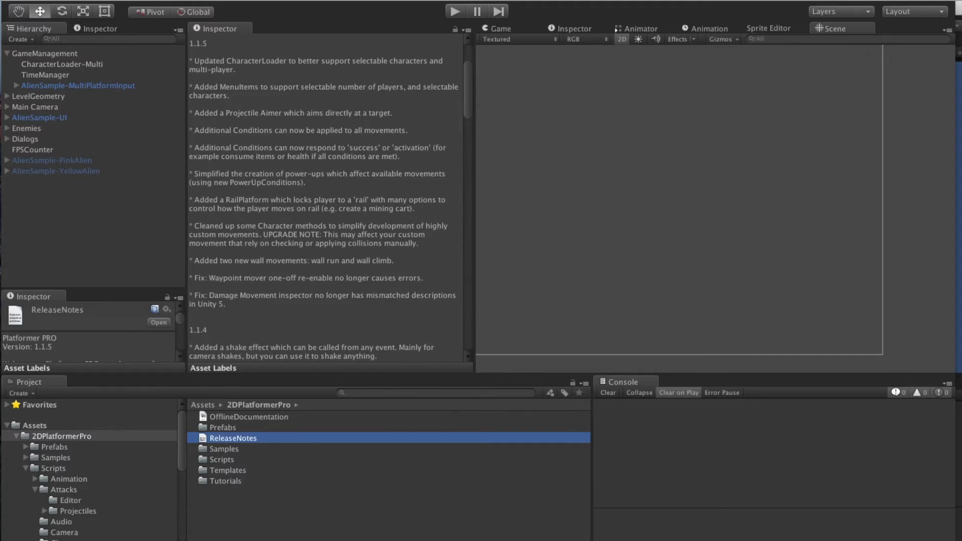
click(415, 161)
click(205, 138)
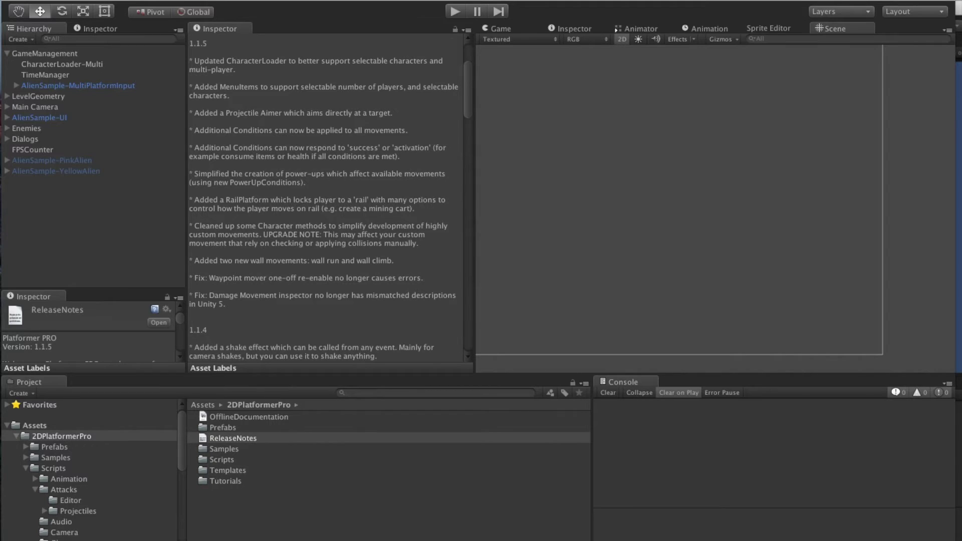
- Open the SampleScene-Alien-Level1.1 scene from the AlienSample samples folder
click(55, 457)
double_click(233, 417)
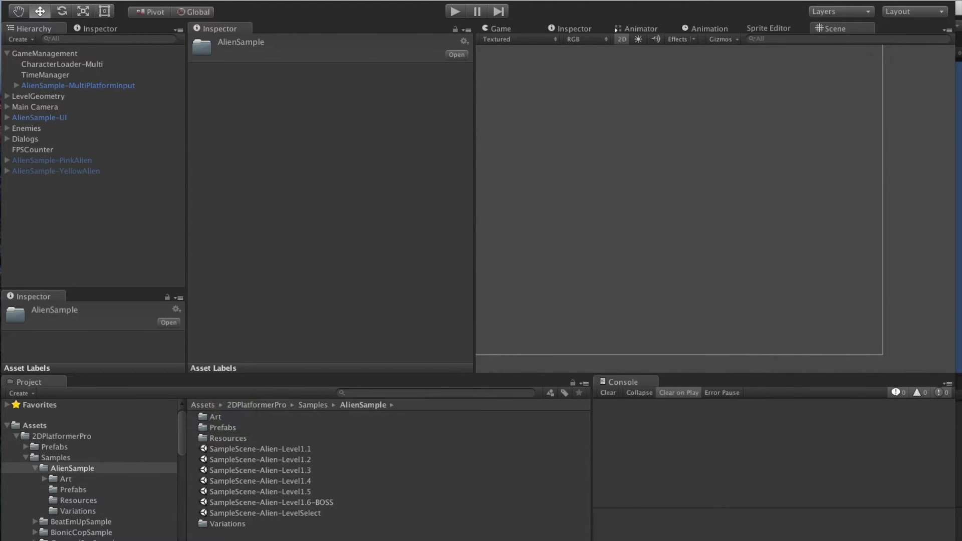
double_click(260, 449)
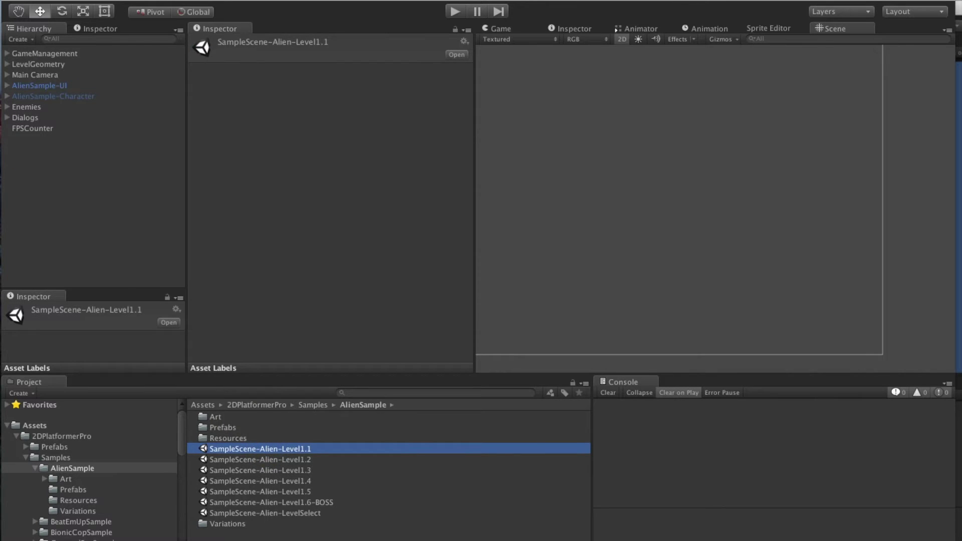
- Review the components of AlienSample-Character and add an empty child object to it, placed first among its children
click(7, 96)
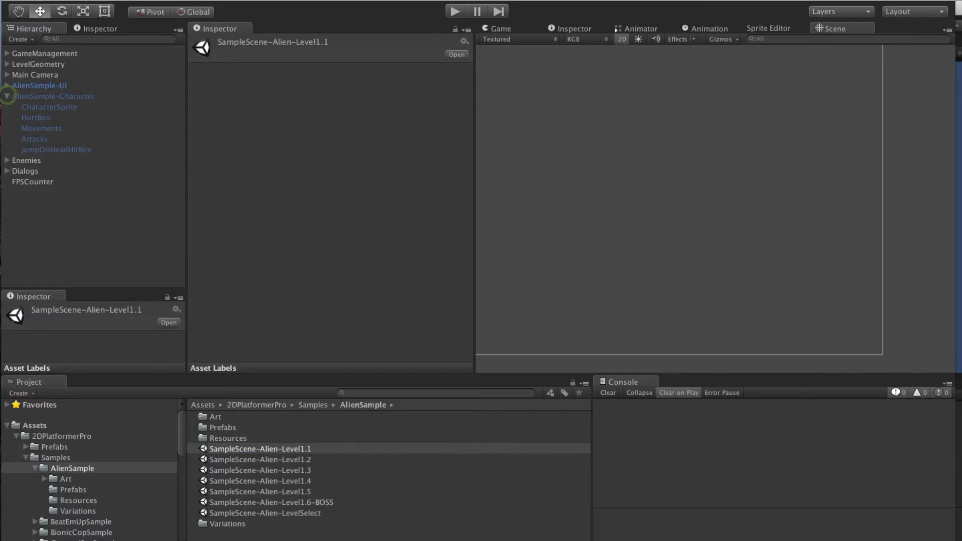
click(50, 97)
scroll(326, 203, down, 10)
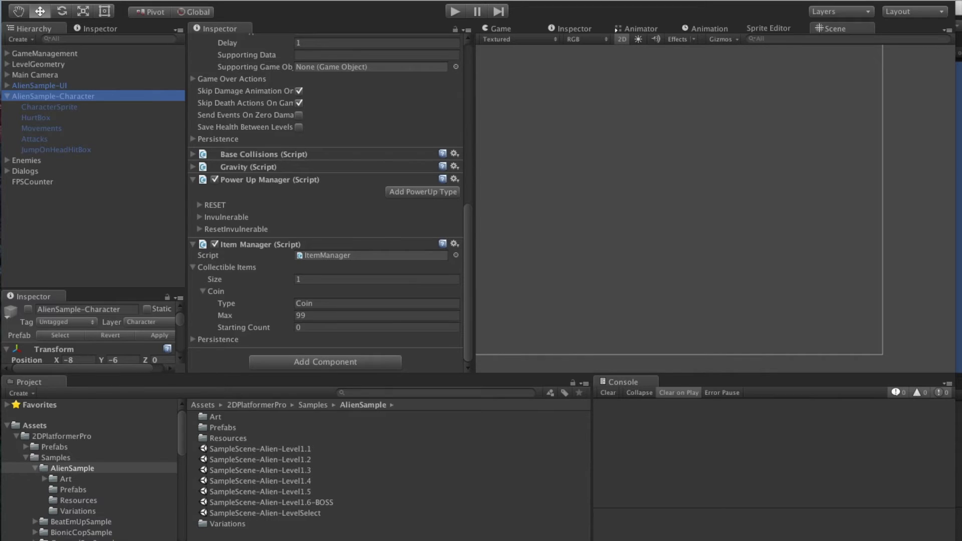
click(36, 98)
click(186, 1)
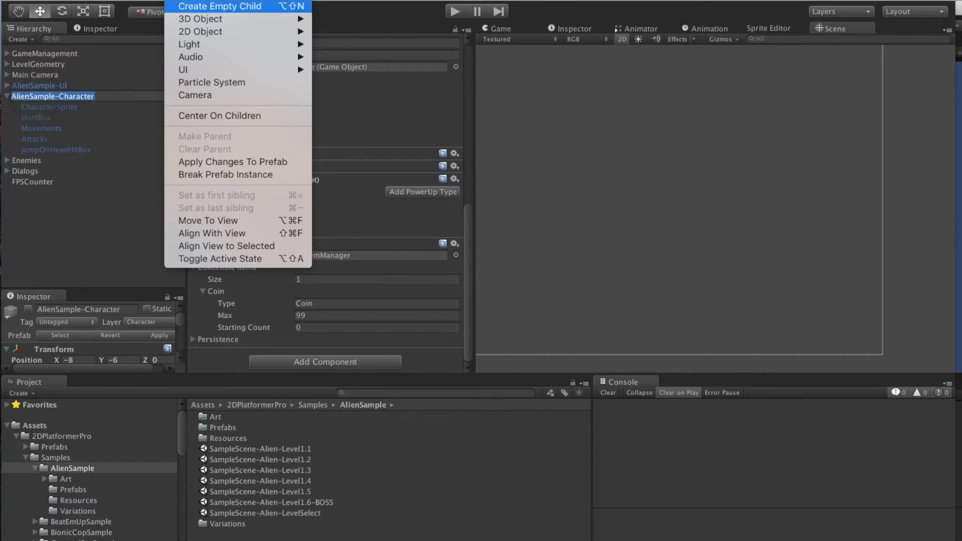
click(220, 6)
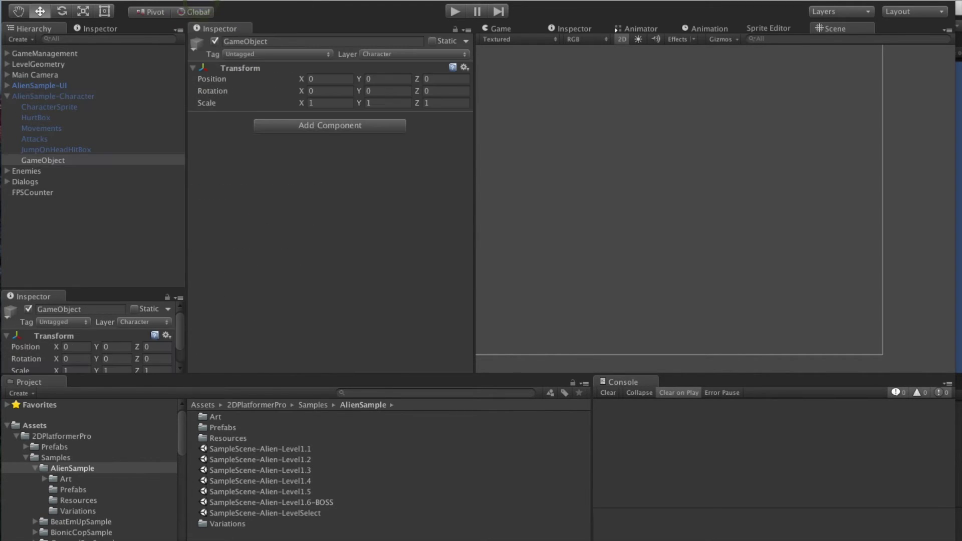
drag(50, 161, 50, 101)
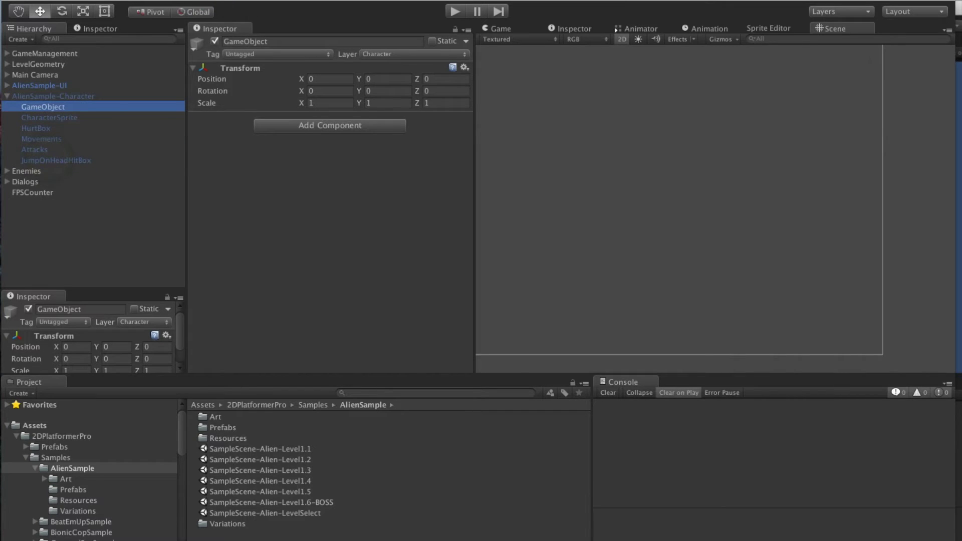
- Break the prefab instance of AlienSample-Character
click(43, 96)
click(138, 0)
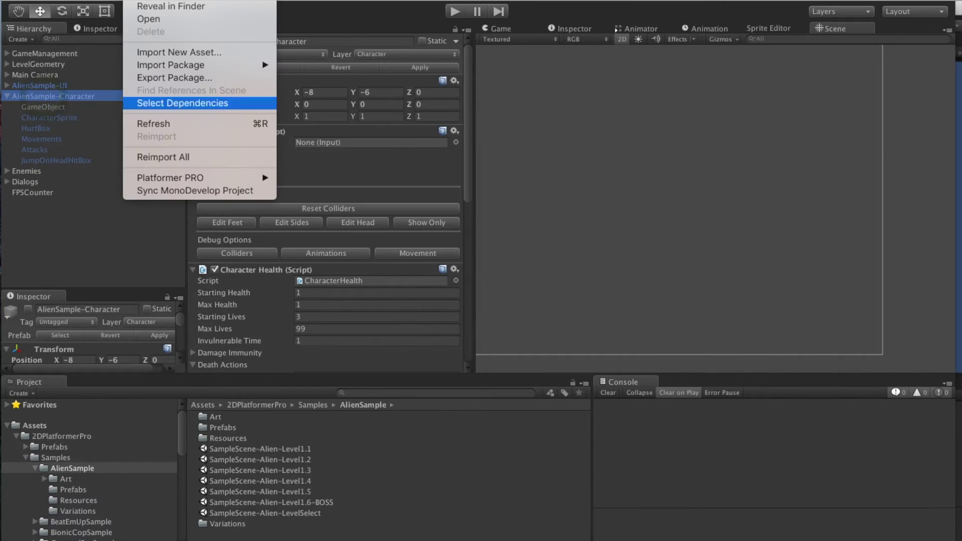
mouse_move(201, 178)
mouse_move(191, 0)
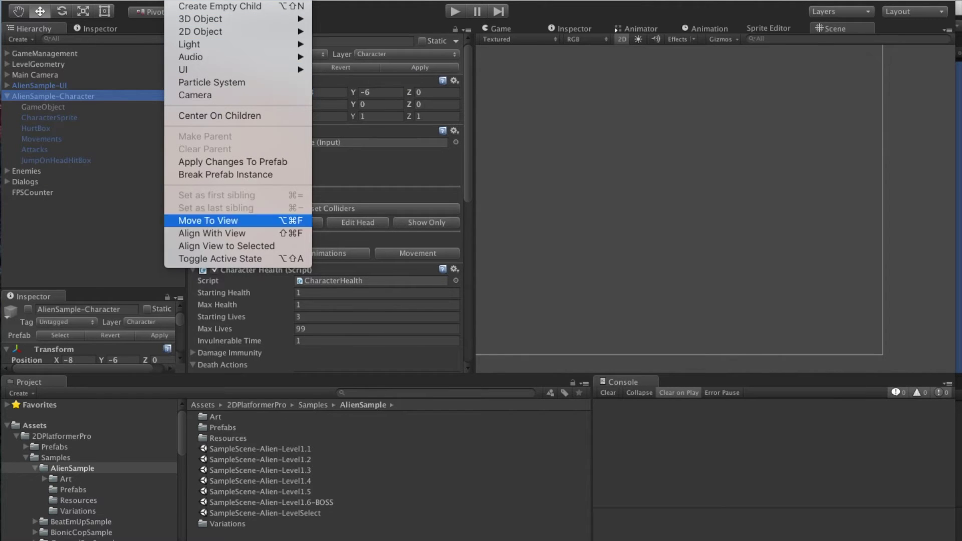
click(225, 175)
- Rename the new GameObject child of AlienSample-Character as SpecialMovements
click(44, 106)
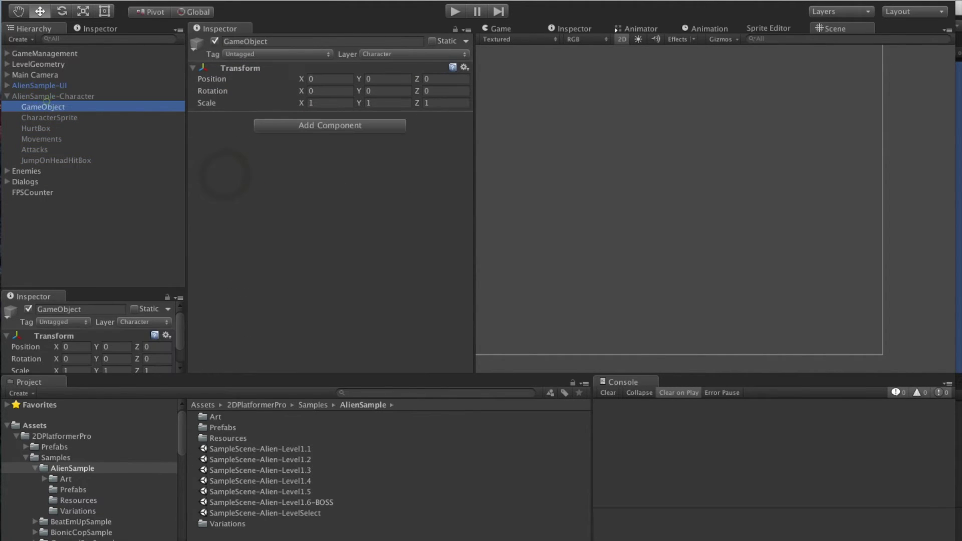
key(Return)
text(Spe)
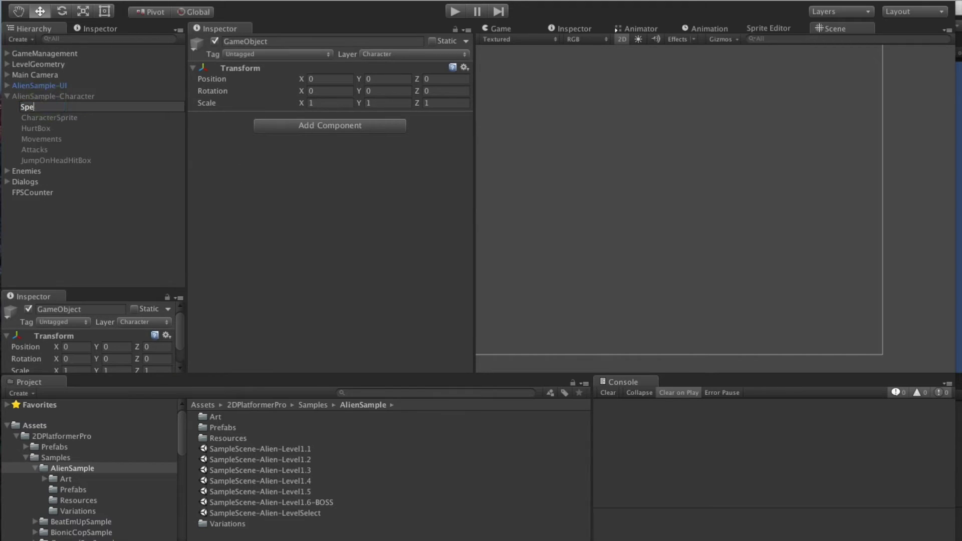
text(cailMovement)
click(40, 108)
key(BackSpace)
key(Right)
text(a)
key(End)
text(s)
key(Return)
- Add an Air Movement component to SpecialMovements with the type Special/Float, and clear the console
click(314, 125)
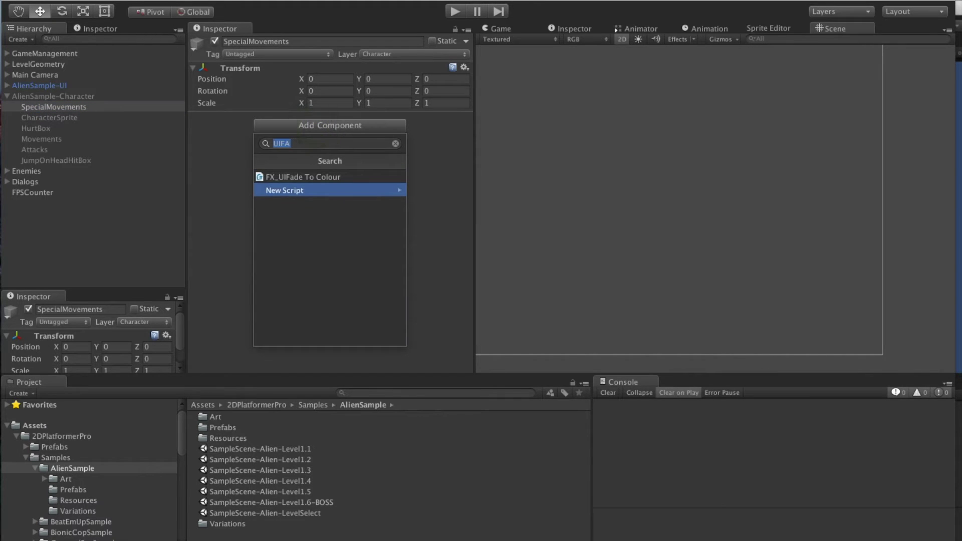
text(air mov)
key(Return)
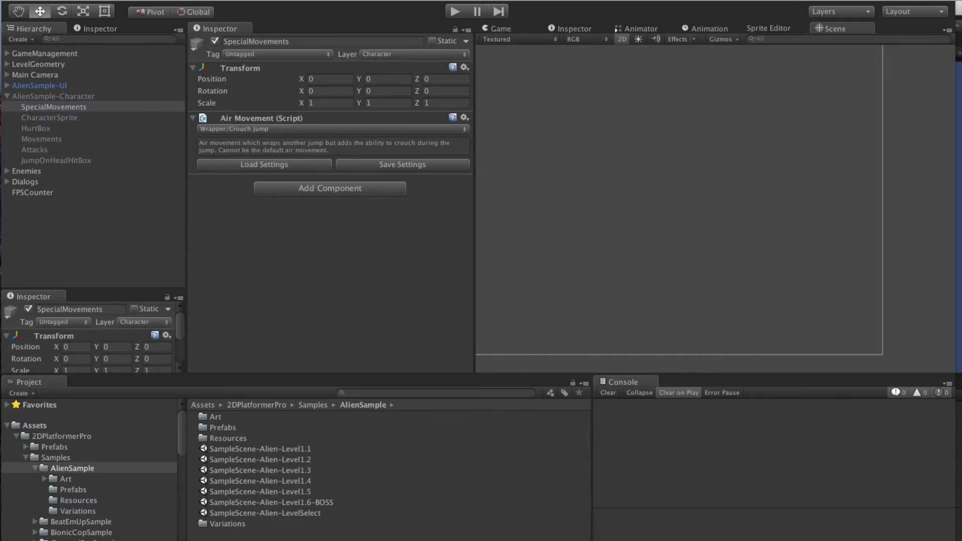
click(331, 129)
mouse_move(225, 140)
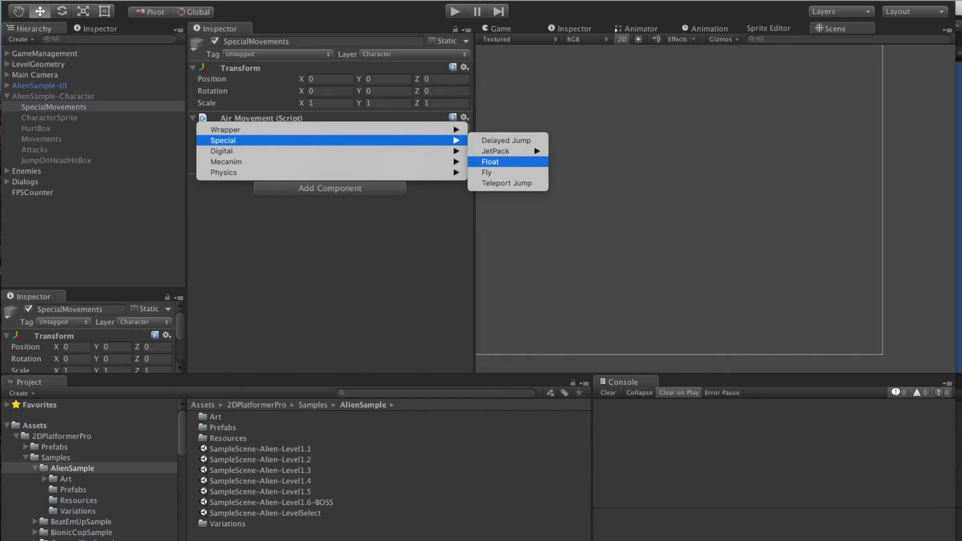
click(505, 161)
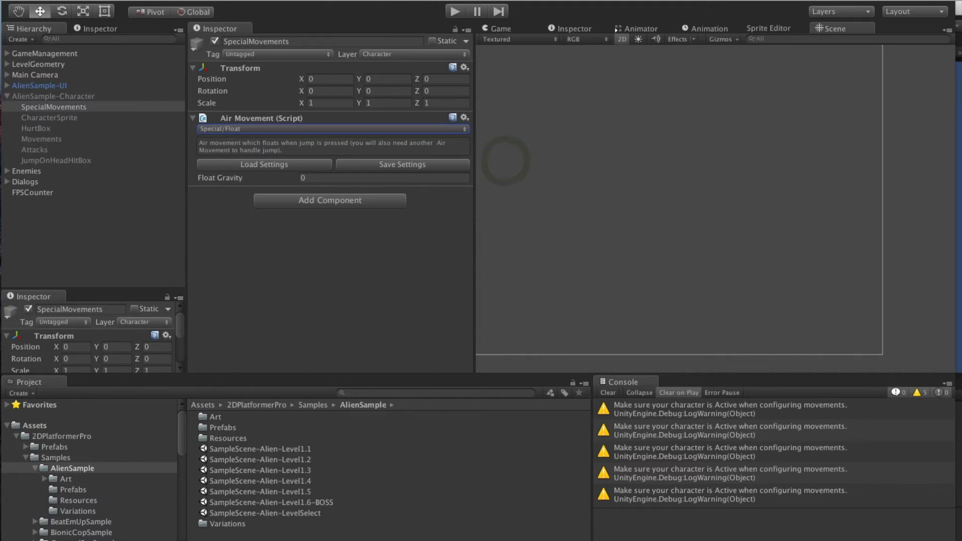
click(608, 392)
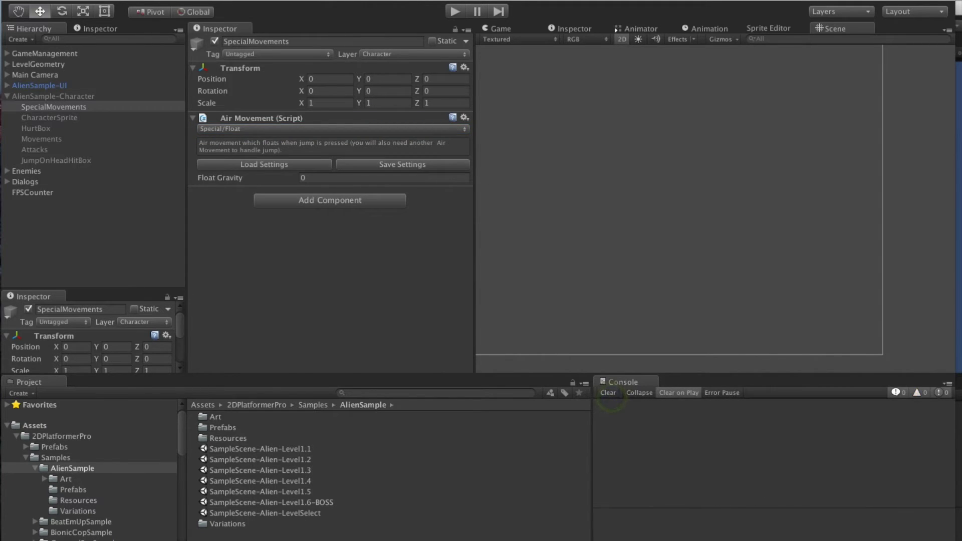
- Activate AlienSample-Character and set the Float Gravity of the Air Movement on SpecialMovements to -2
click(59, 96)
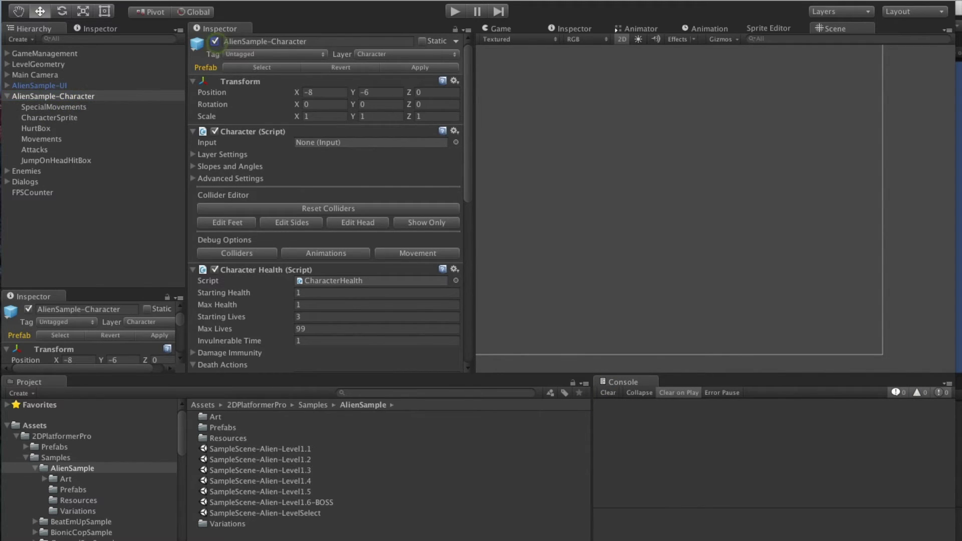
click(87, 107)
click(304, 178)
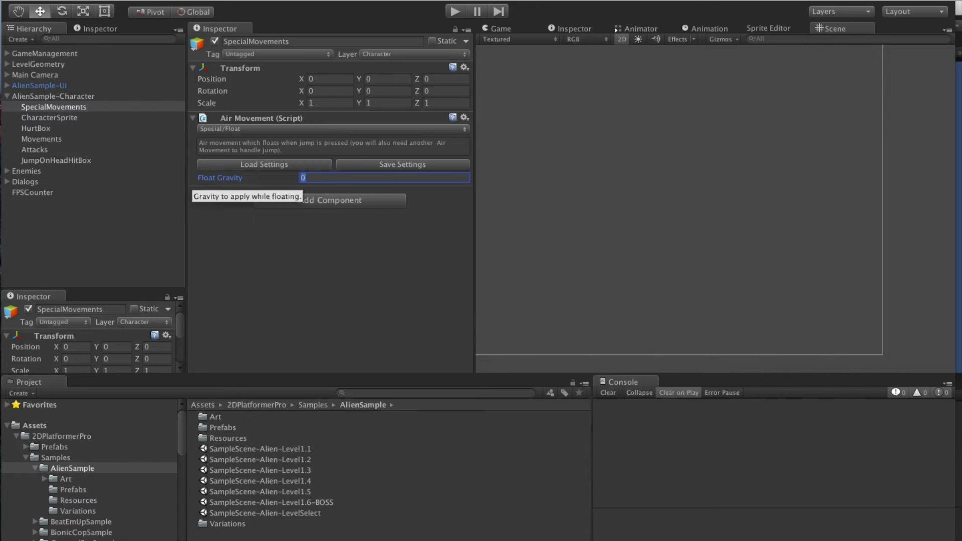
text(-1)
key(BackSpace)
text(2)
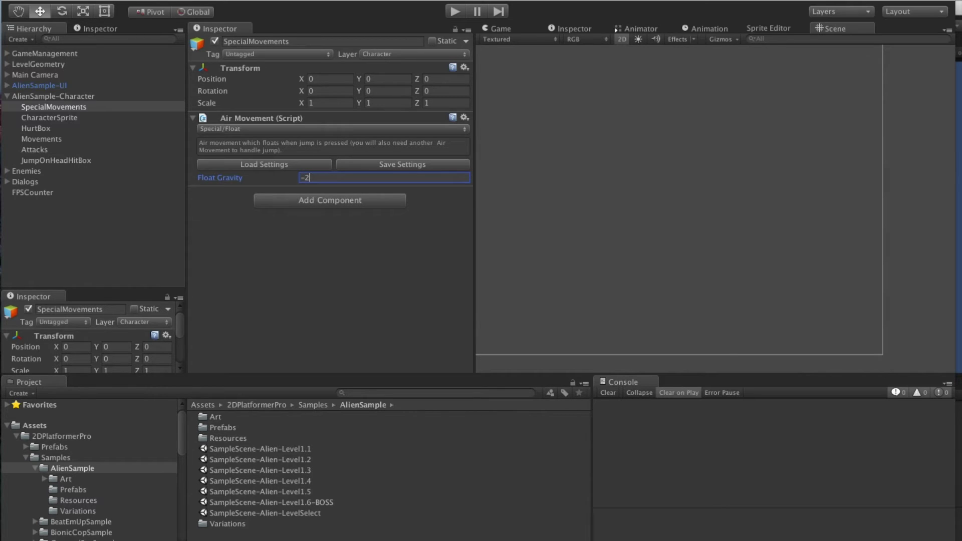
- Add a Power Up Active Condition component to SpecialMovements
click(345, 200)
text(PowerUp)
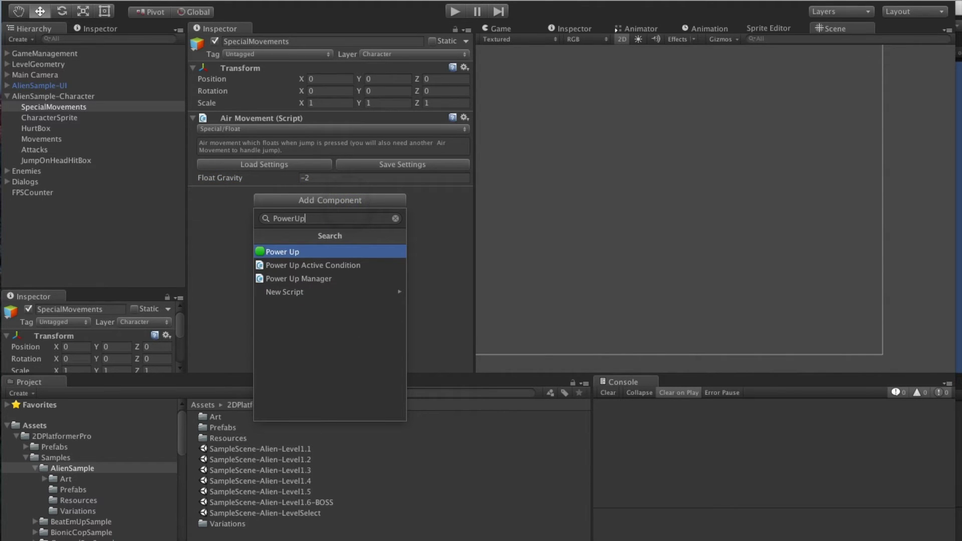
key(Down)
key(Return)
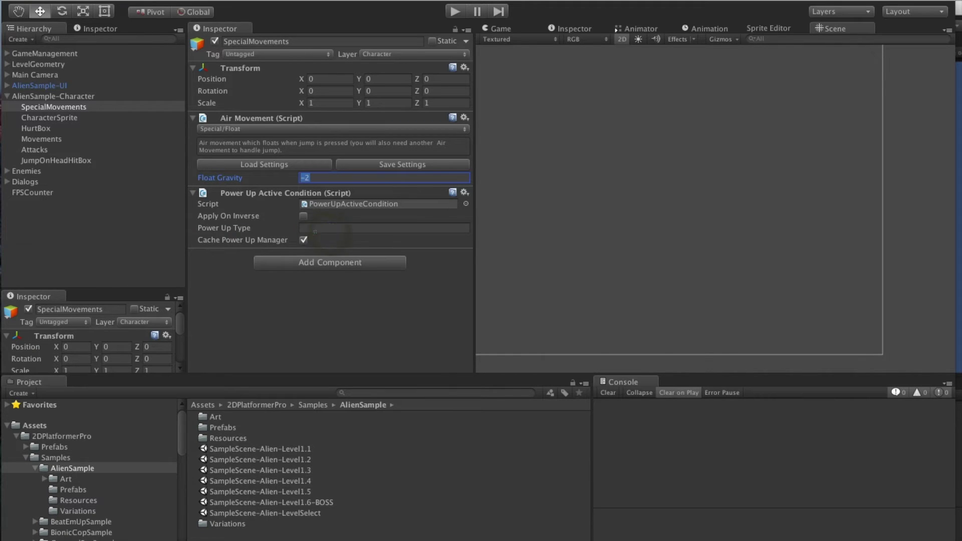
click(313, 229)
text(Invu)
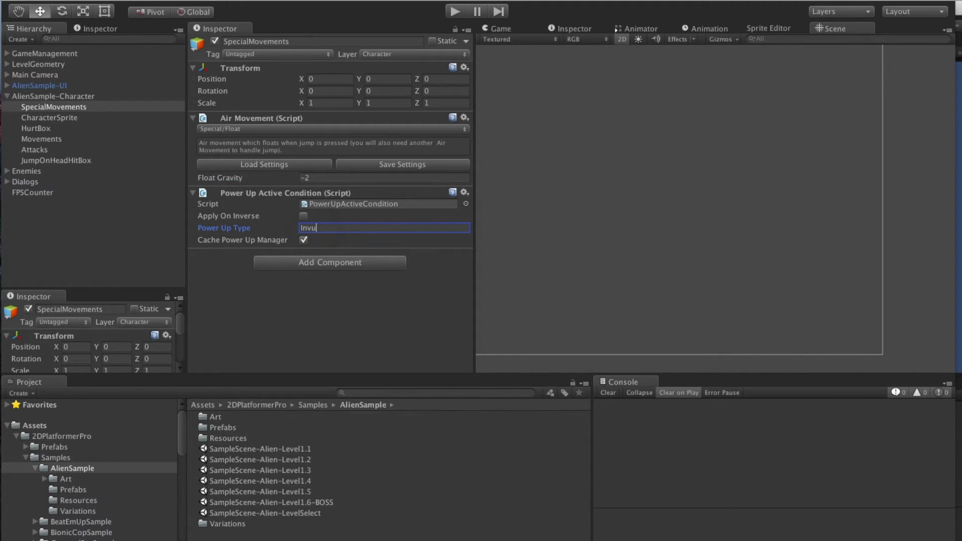
key(BackSpace)
- Copy the Invulnerable type name from the character's Power Up Manager into the Power Up Type of the SpecialMovements condition
click(53, 96)
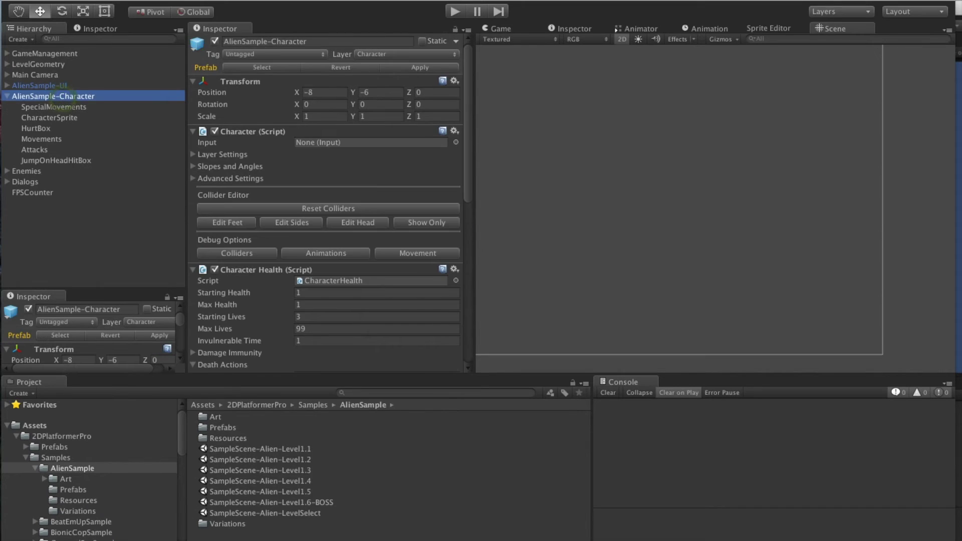
scroll(330, 203, down, 10)
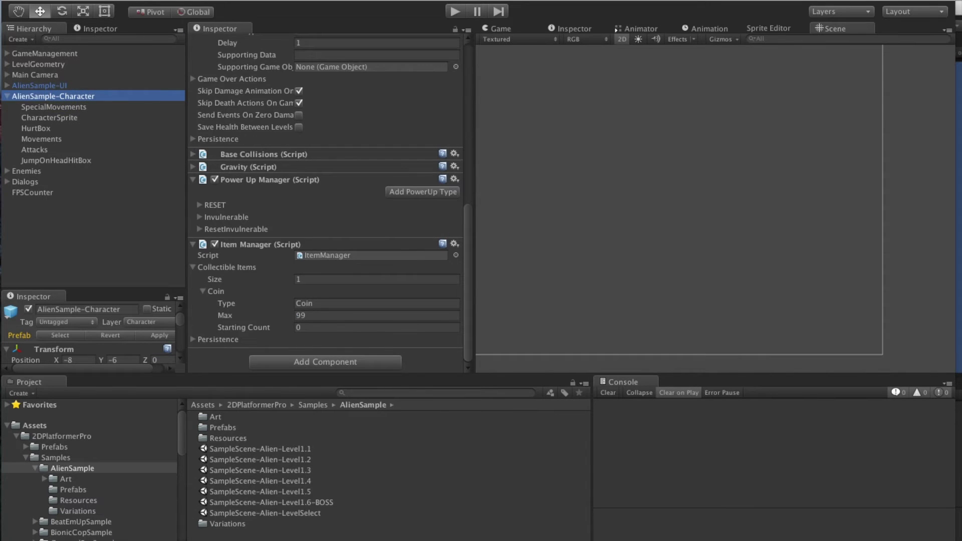
click(200, 217)
click(350, 229)
key(ctrl+c)
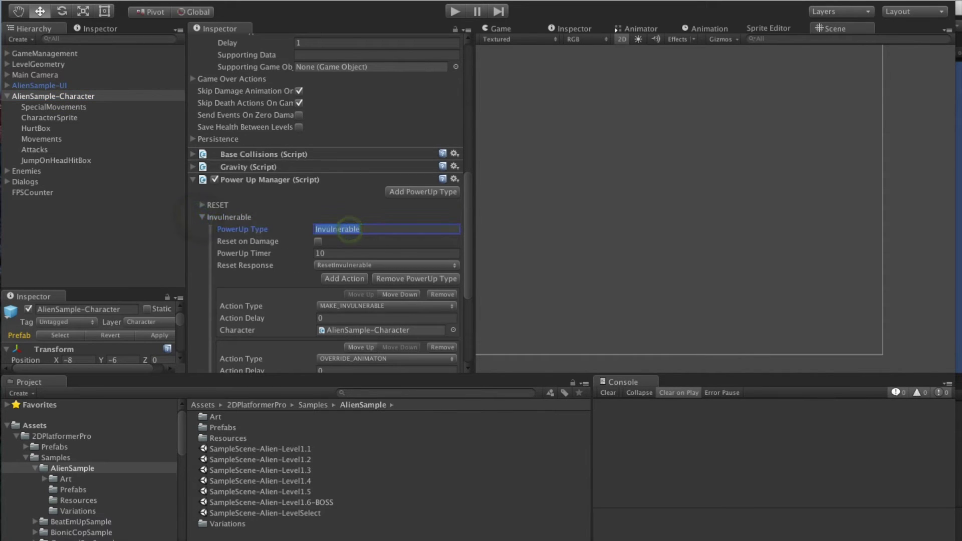
click(54, 107)
click(320, 228)
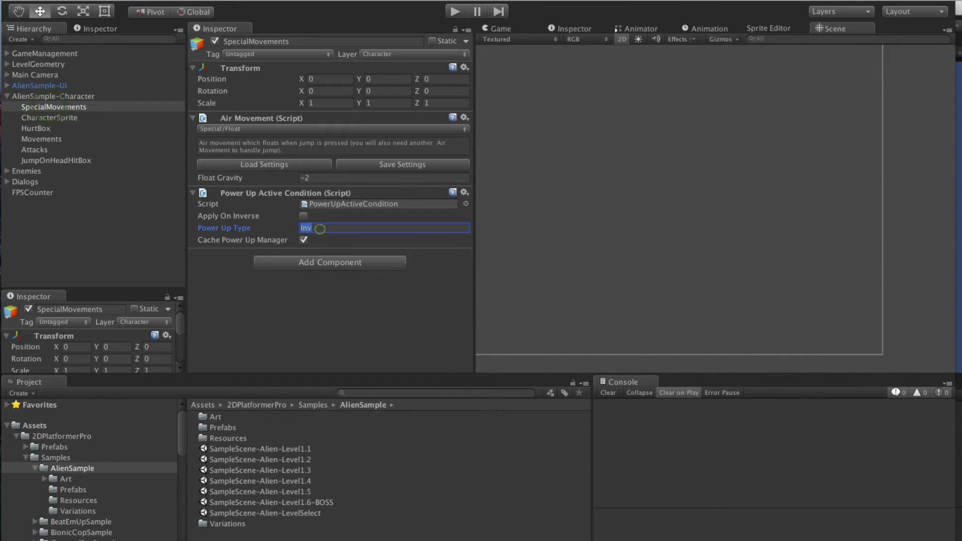
key(ctrl+v)
- Play the level up to the invincibility pickup, collect it, test floating with the character, and stop the game
click(454, 11)
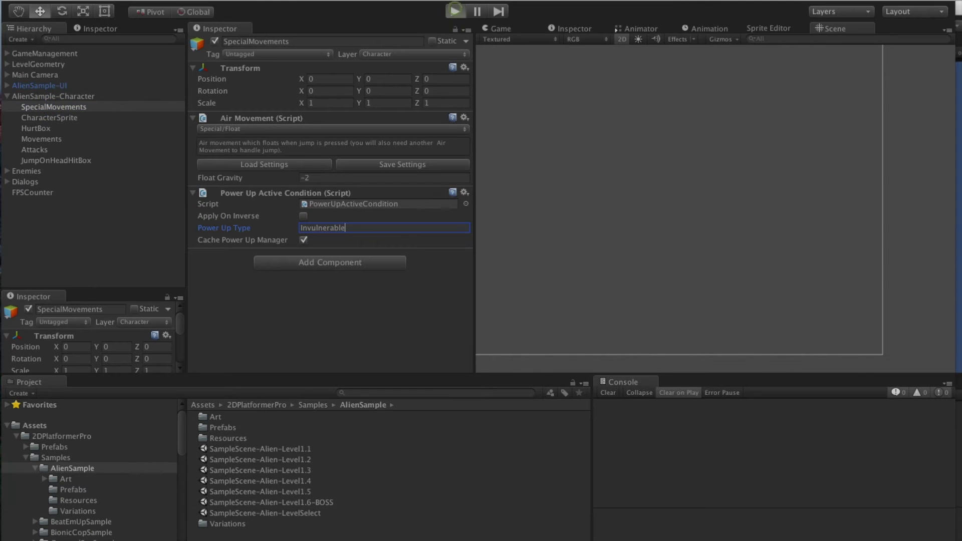
key(Right)
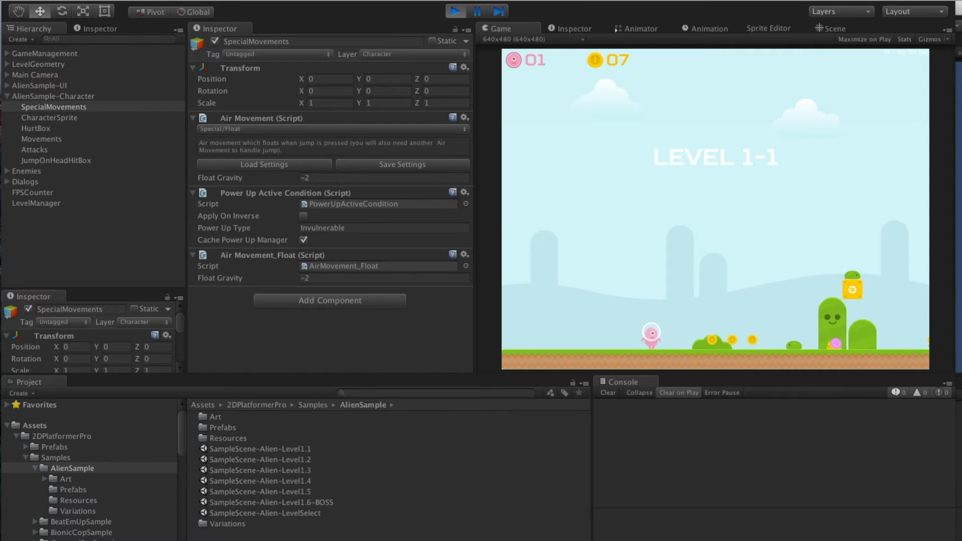
key(space)
key(space)
key(space)
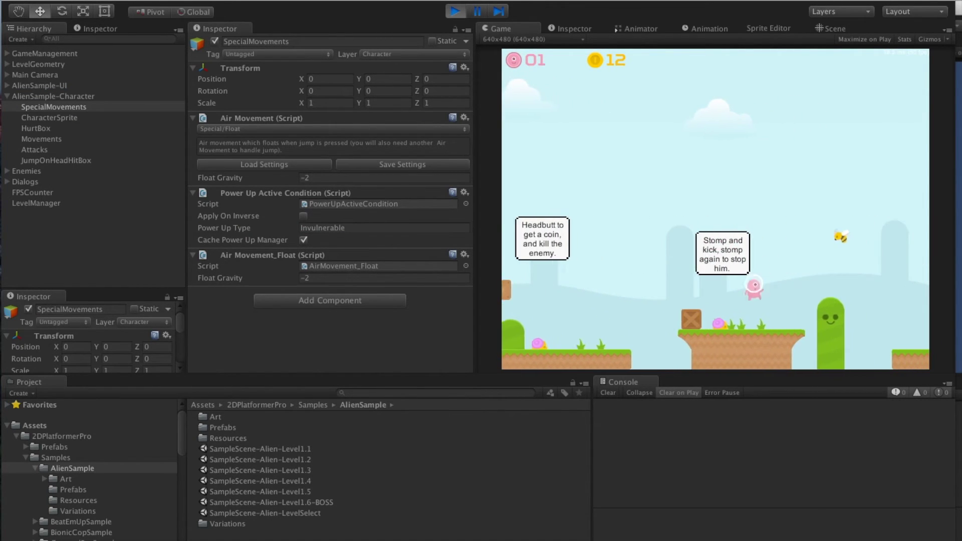
key(space)
key(Right)
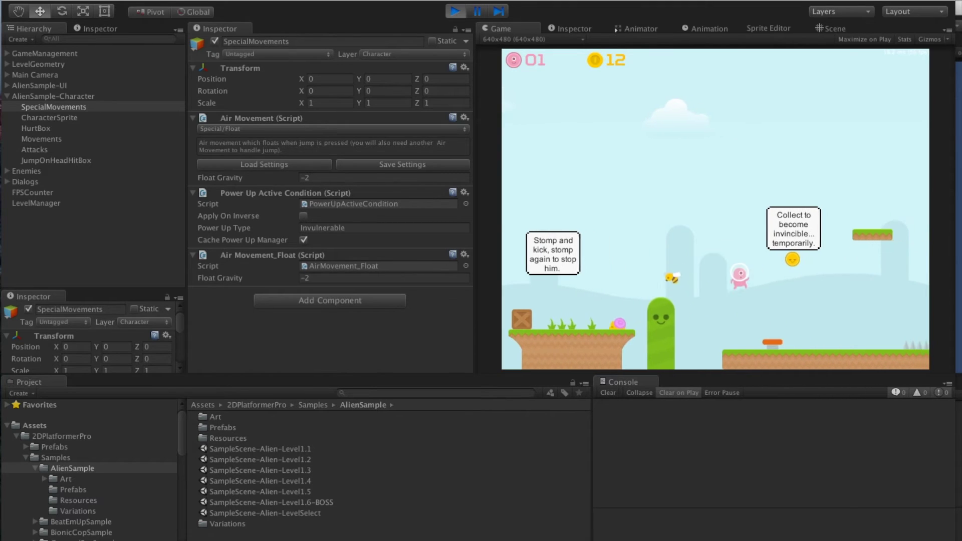
key(space)
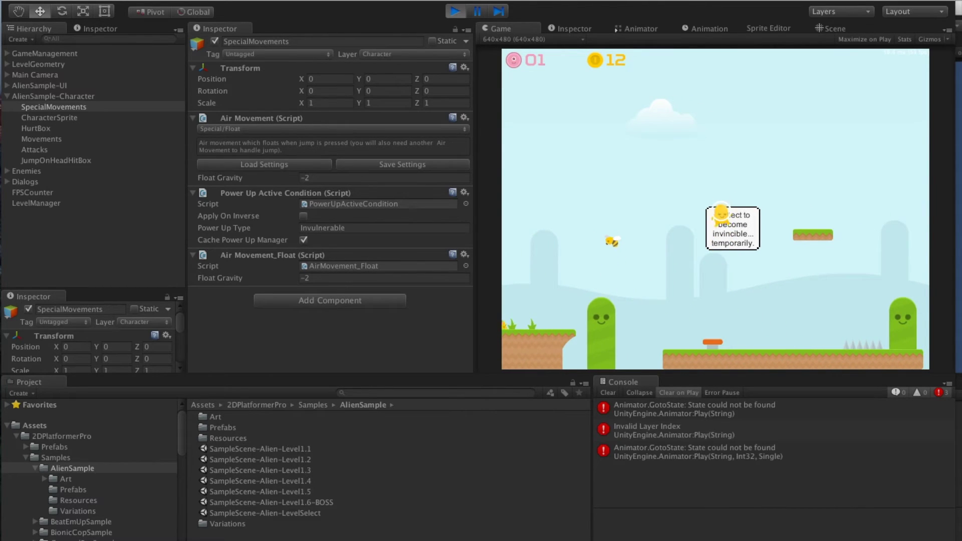
key(Right)
key(Right)
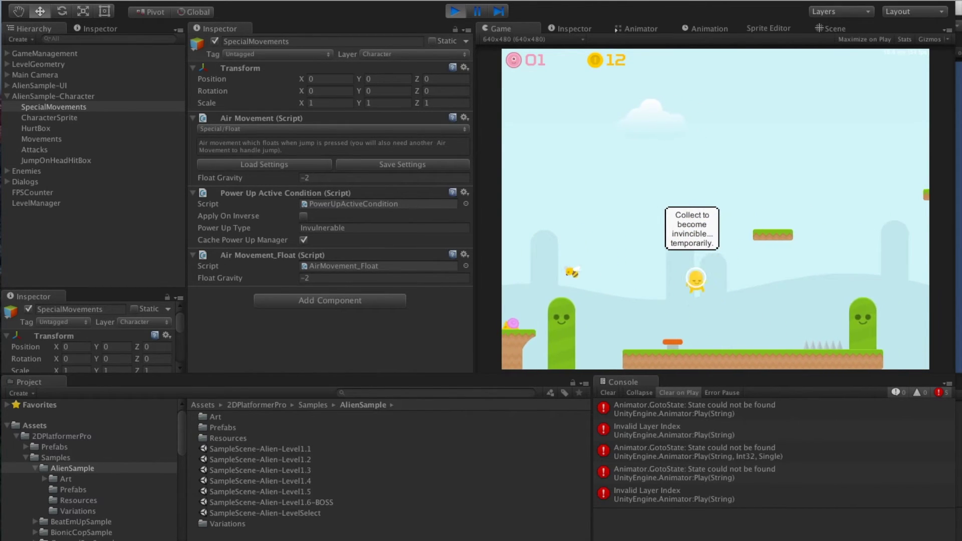
key(Left)
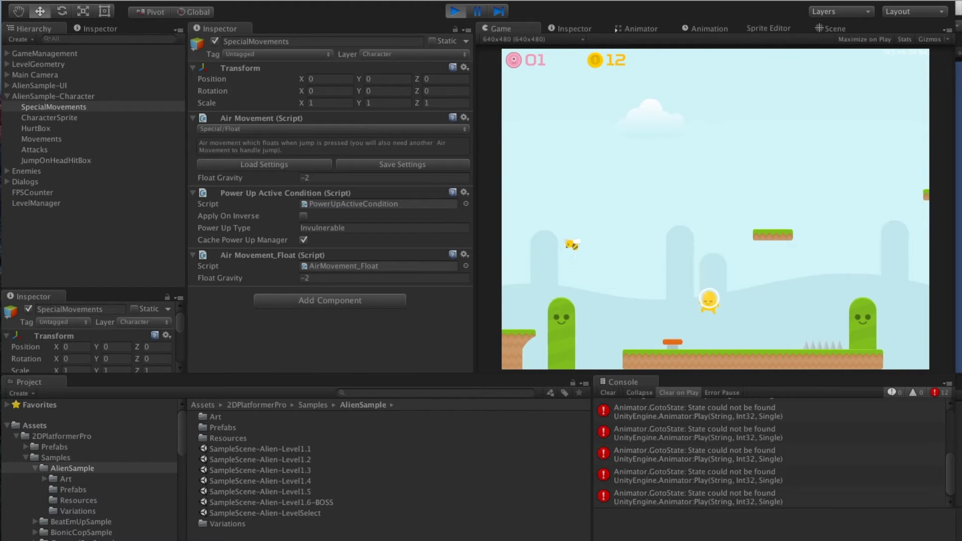
click(455, 11)
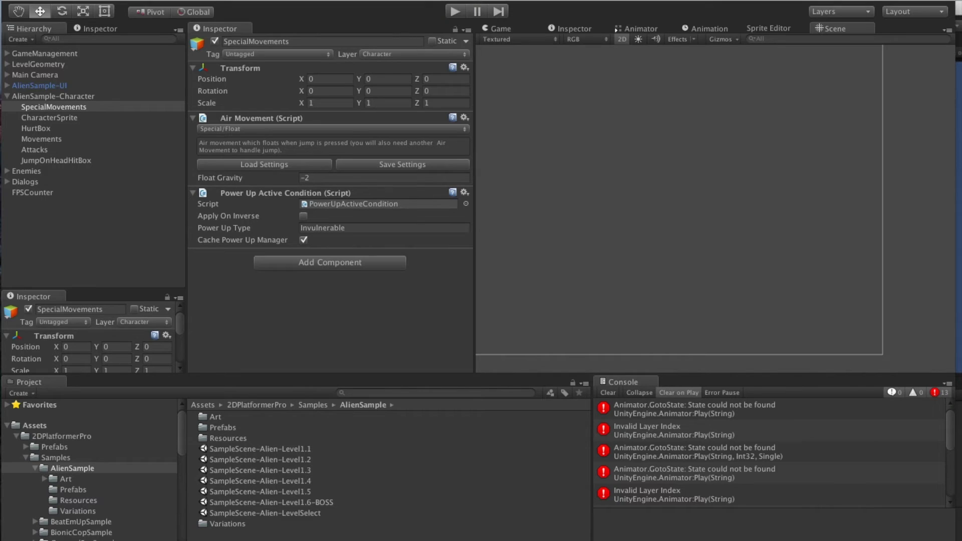
- Inspect the first Animator.GotoState error in the console and open the Air Movement script of SpecialMovements in MonoDevelop
click(689, 413)
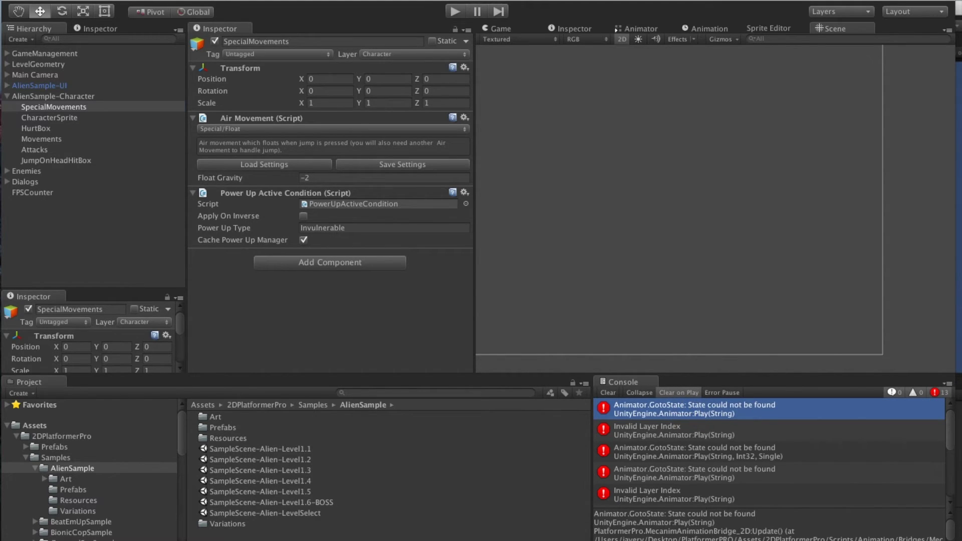
click(50, 107)
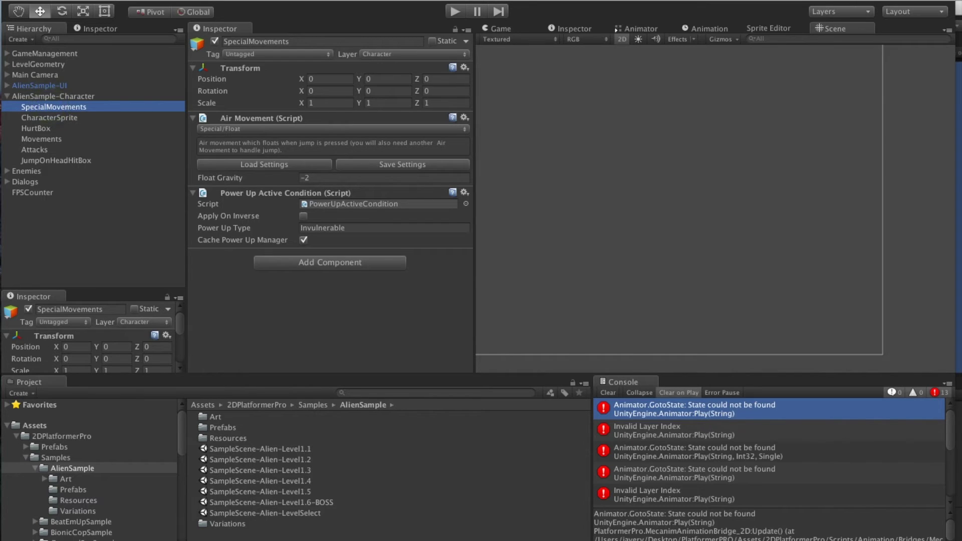
click(465, 118)
click(499, 221)
click(368, 260)
- Search the project files for Float and open AirMovement_Float.cs
key(super+period)
text(Float)
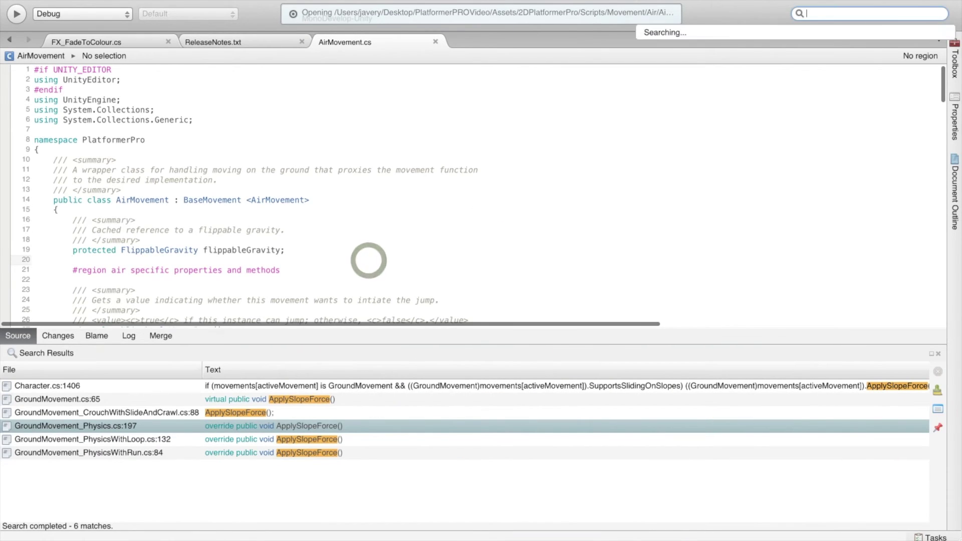
key(Down)
key(Down)
key(Down)
key(Down)
key(Return)
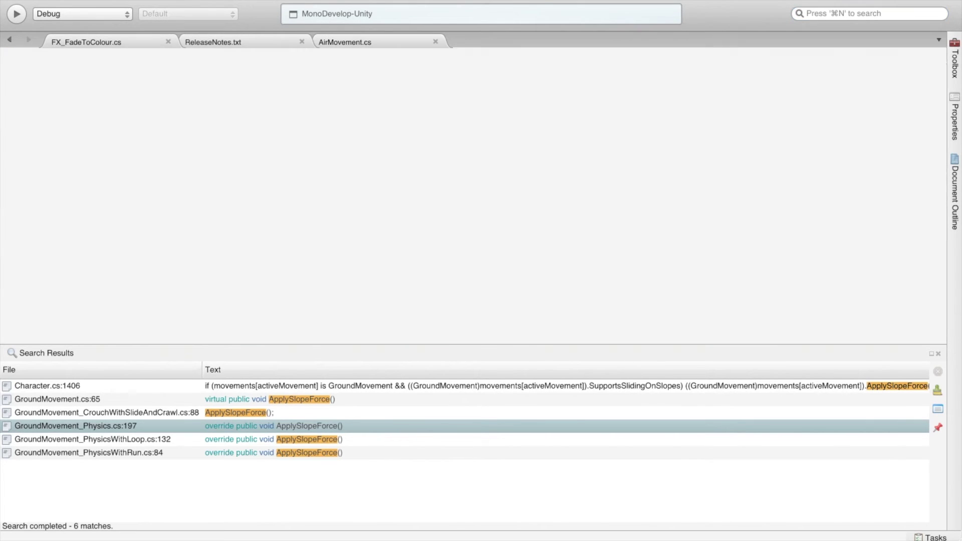
- Find the AnimationState property in AirMovement_Float.cs and select the FLOAT state name it returns
key(super+f)
text(AnimationS)
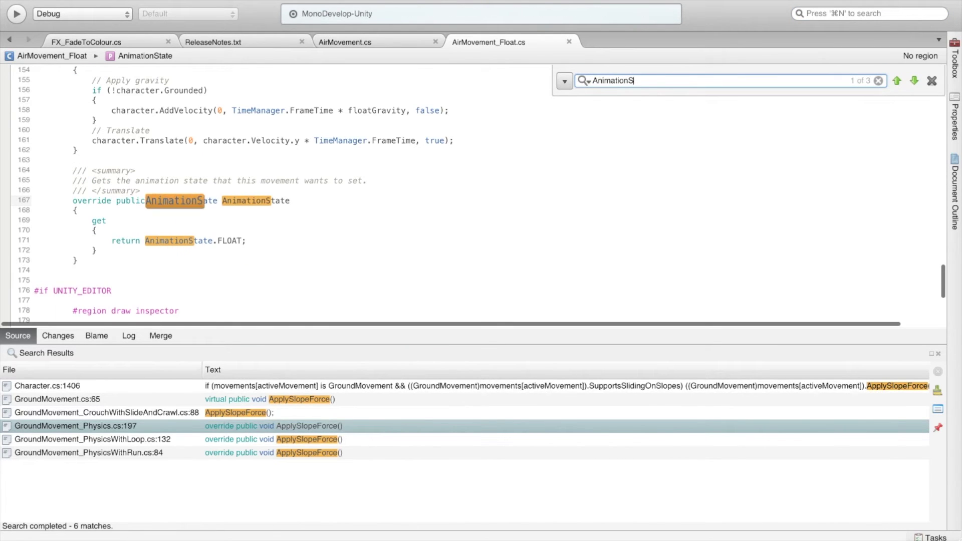
double_click(229, 241)
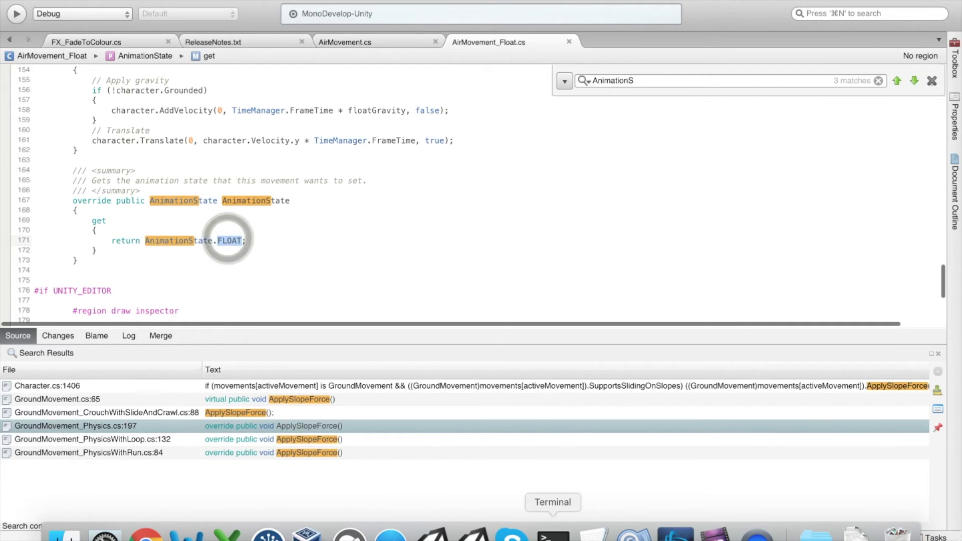
- Switch back to Unity, open CharacterSprite's state graph in the Animator, and select the AIRBORNE state
click(472, 533)
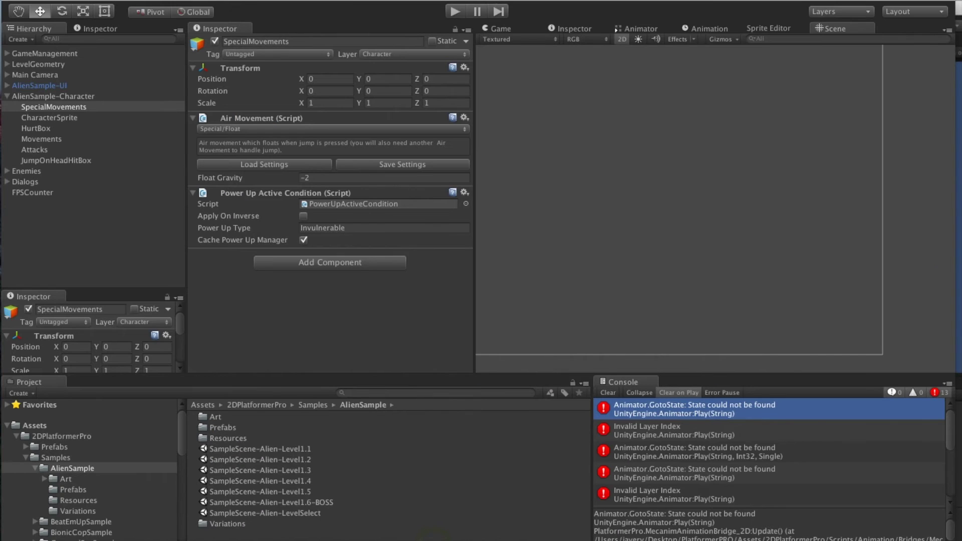
click(56, 118)
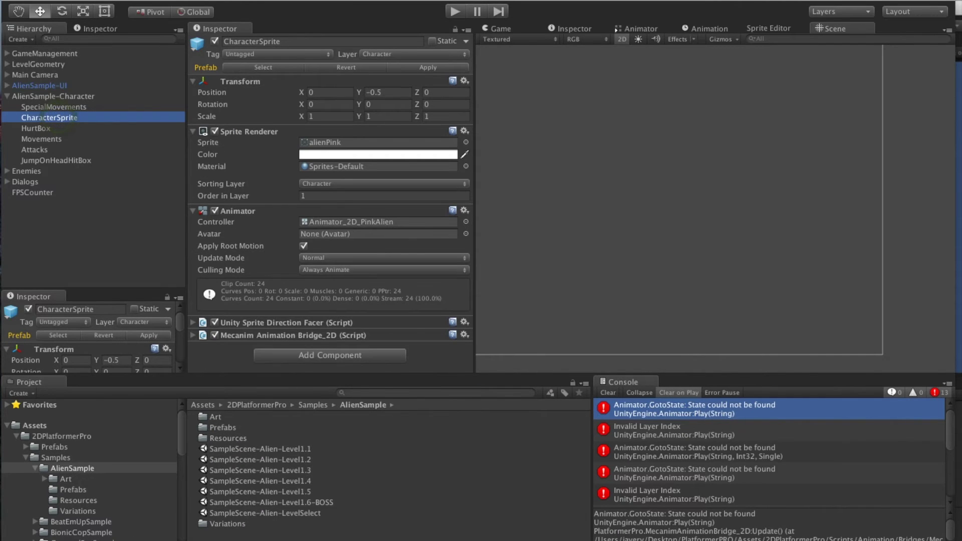
click(637, 29)
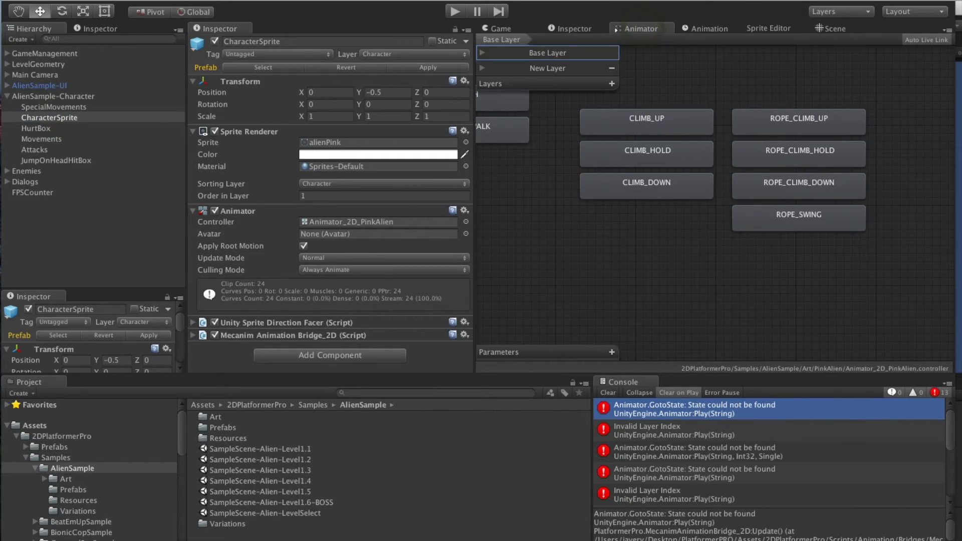
middle_drag(546, 248, 601, 261)
middle_drag(724, 109, 709, 190)
click(828, 180)
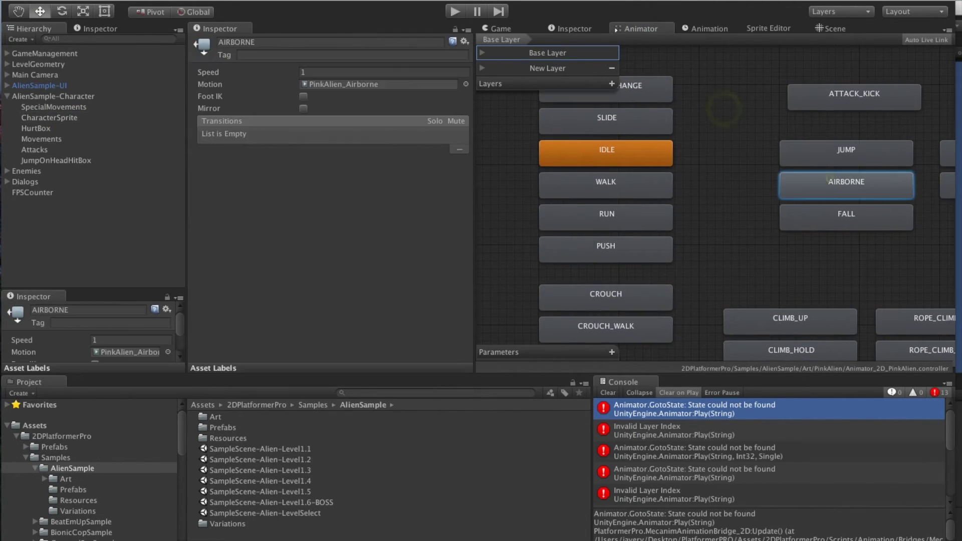
- Duplicate the AIRBORNE state in the state graph and place the copy directly below FALL
right_click(830, 179)
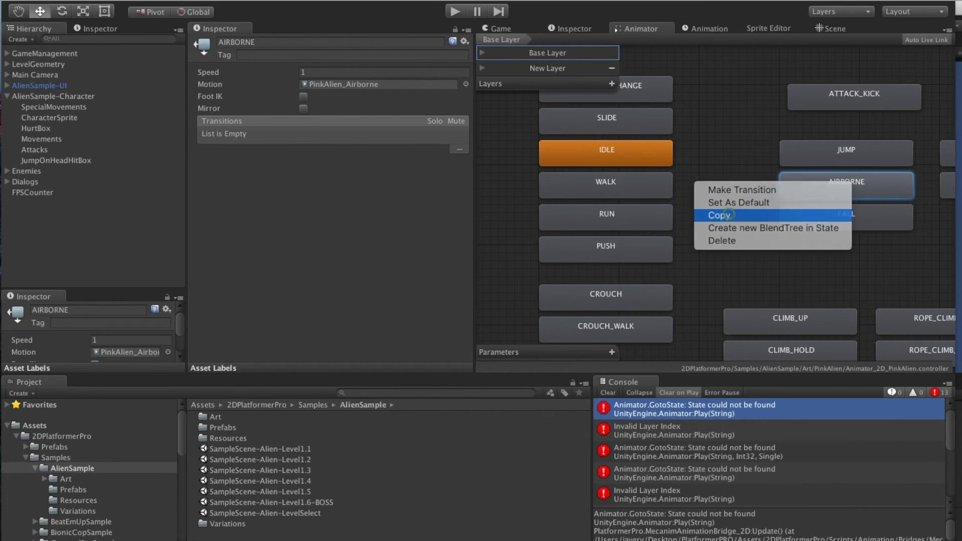
click(729, 214)
right_click(720, 271)
click(745, 302)
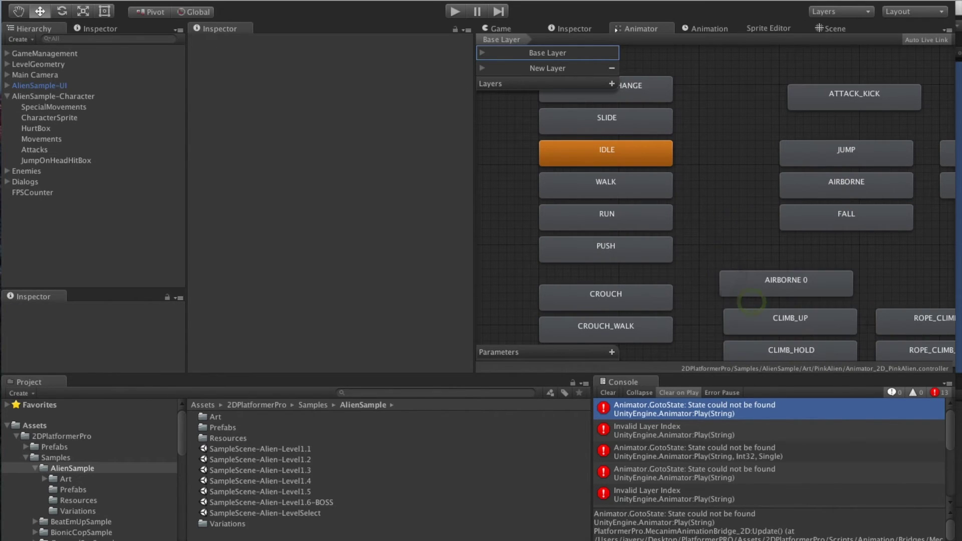
drag(756, 297, 815, 266)
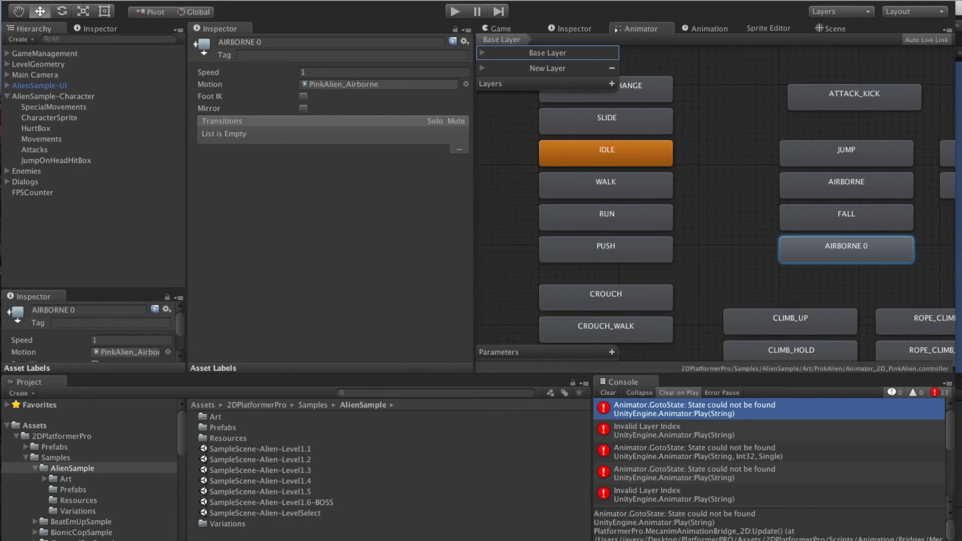
- Rename the copied AIRBORNE state to FLOAT
click(258, 42)
text(FLOAT)
key(Return)
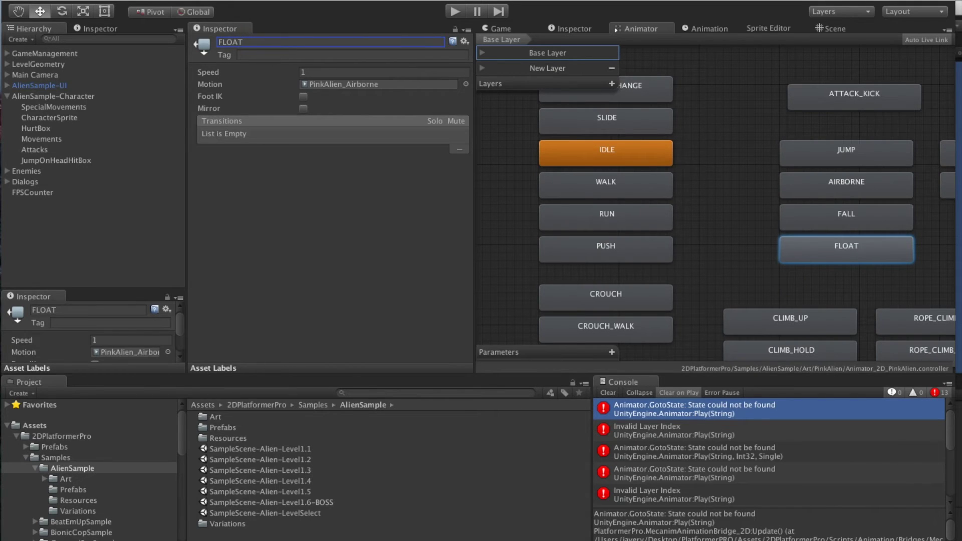
- Play the level and guide the alien past the first enemies to collect the temporary invincibility pickup
click(454, 11)
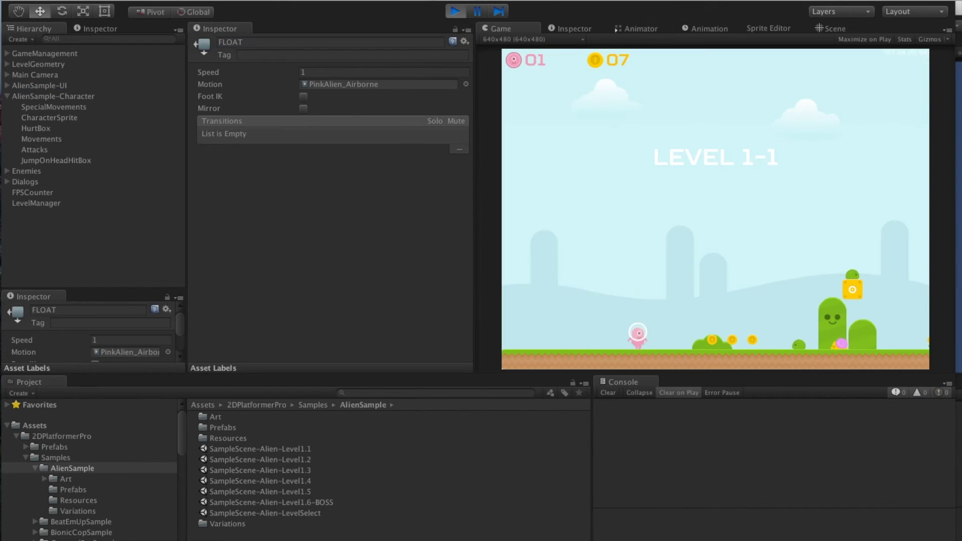
key(Right)
key(space)
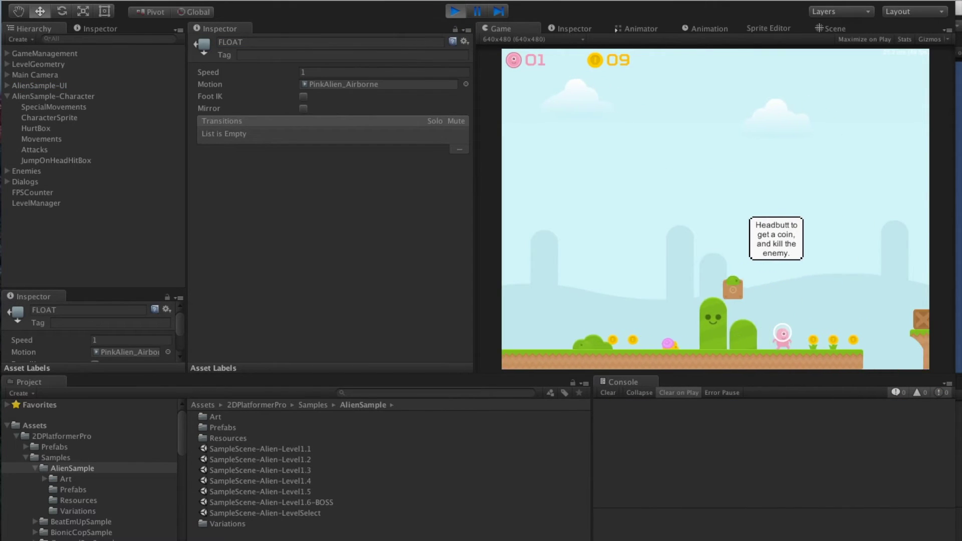
key(space)
key(Right)
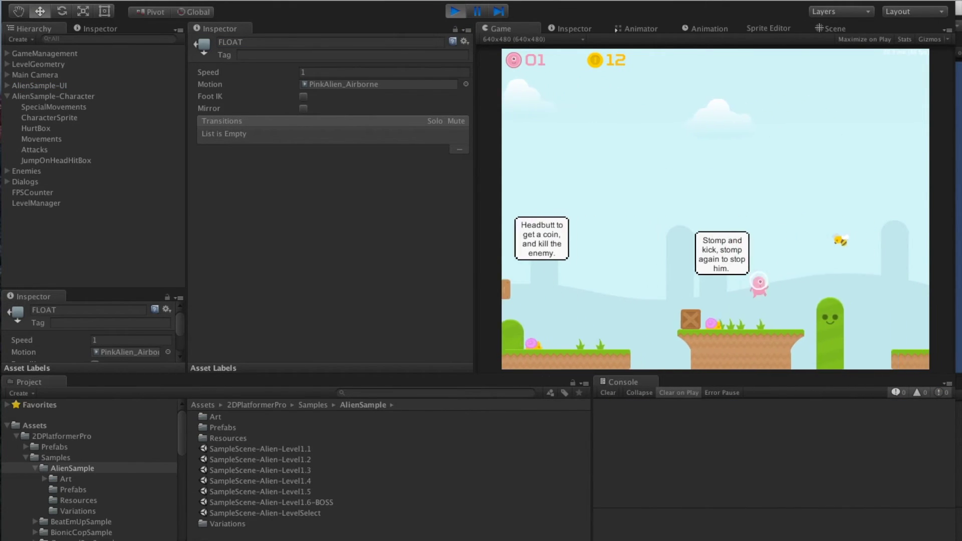
key(Right)
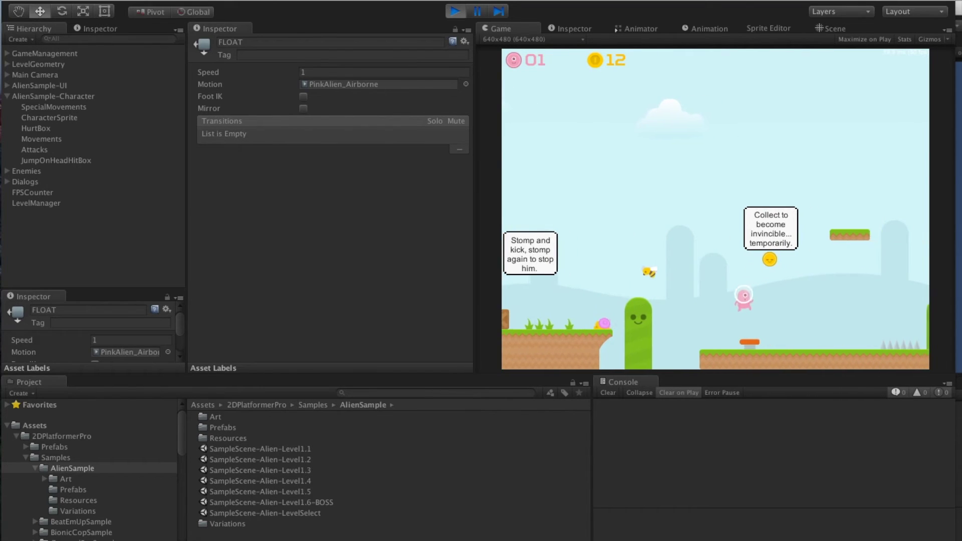
key(Right)
key(space)
key(Left)
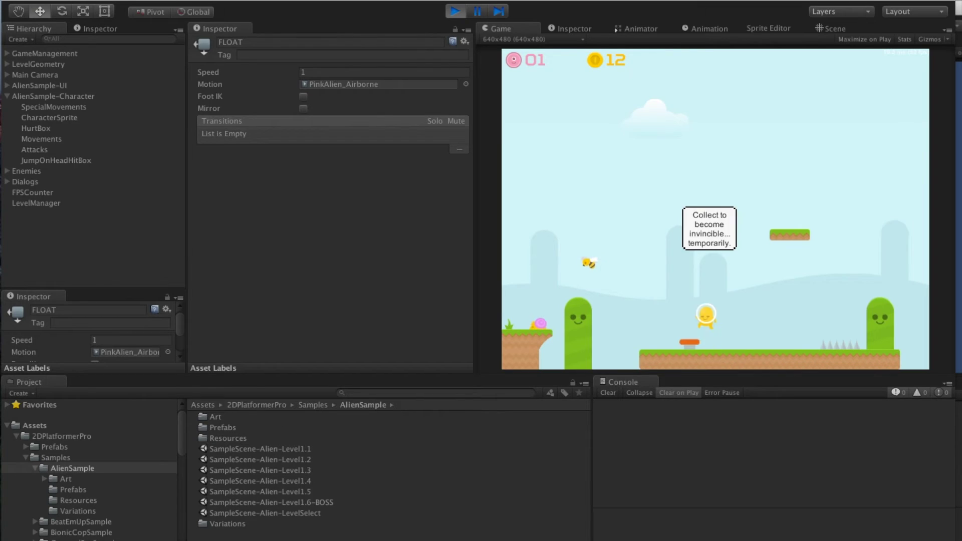
- Test the float movement with repeated jumps during the alien's invincibility, and keep moving until it runs out
key(space)
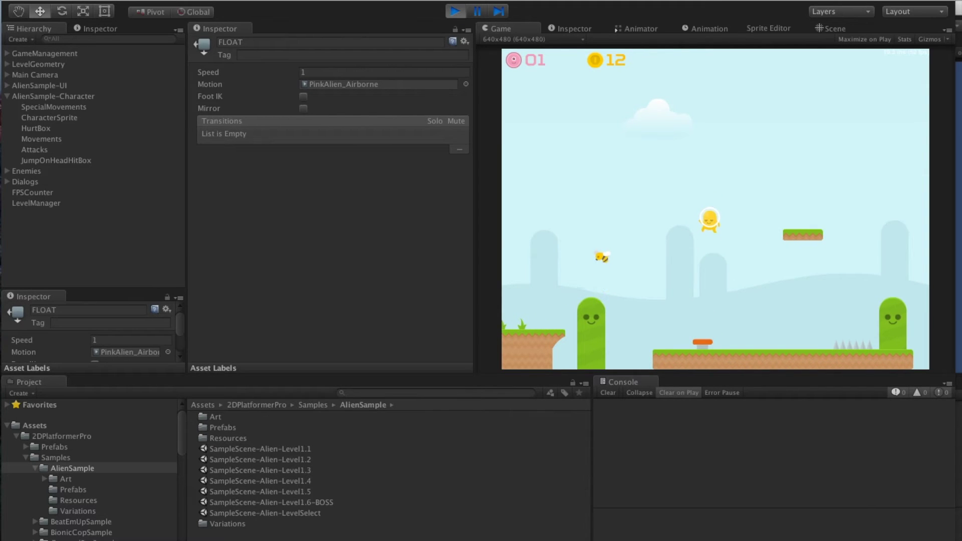
key(Right)
key(Right)
key(Left)
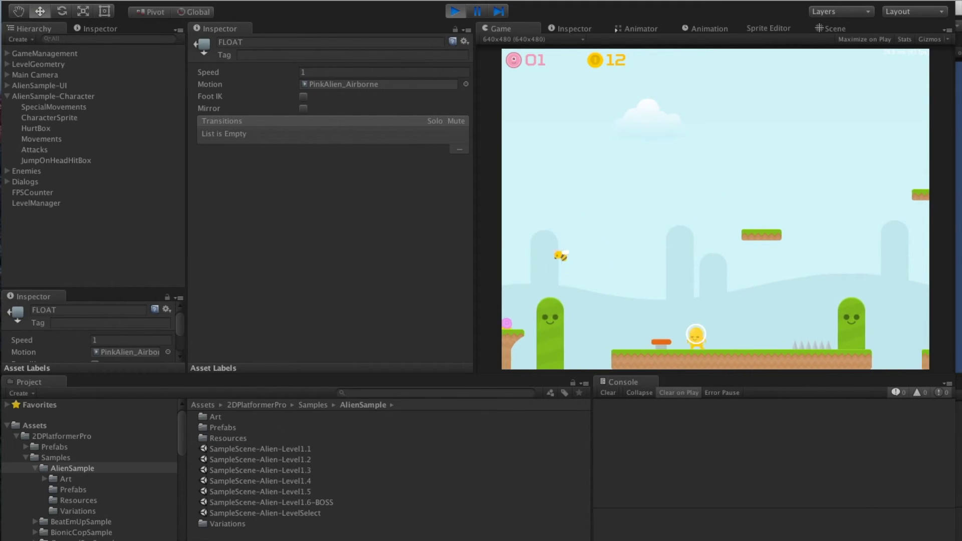
key(Right)
key(space)
key(Left)
key(Right)
key(Left)
key(space)
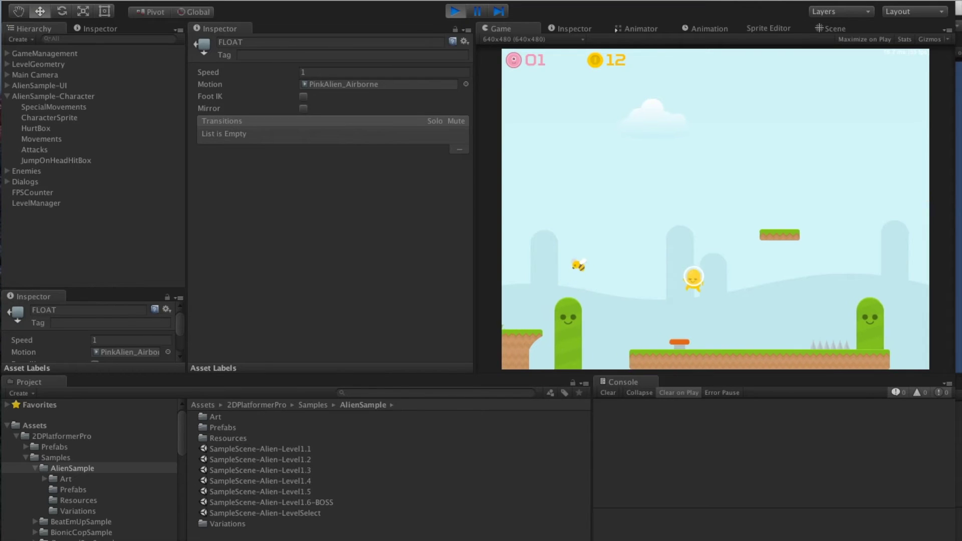
key(Right)
key(Right)
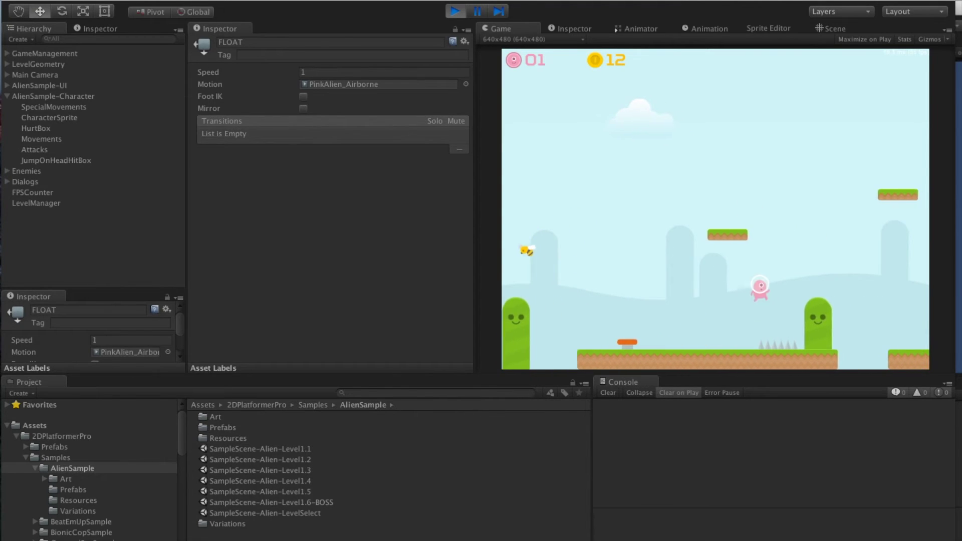
key(Right)
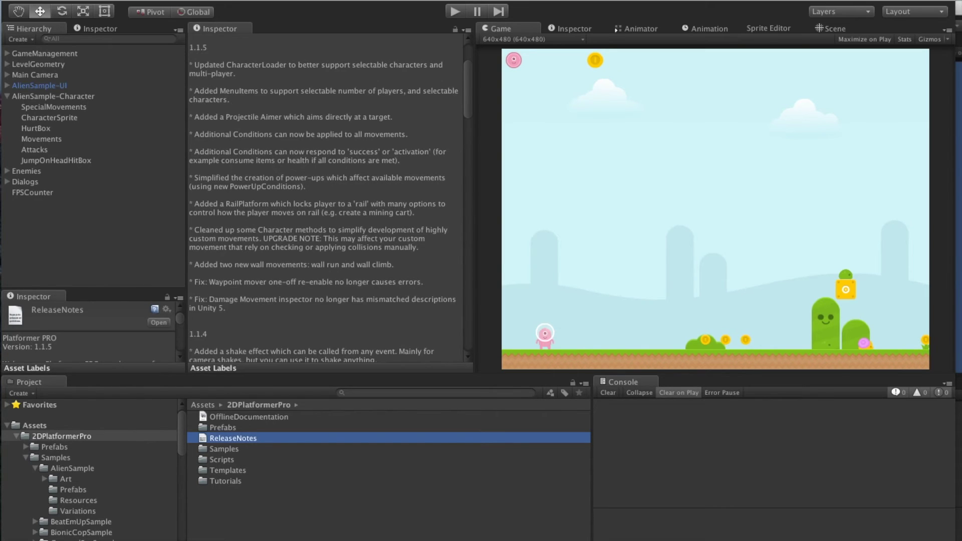
- Find the PlatformHowToSample folder in the project and open its PlatformSamples-MoreMovers scene
scroll(89, 470, down, 10)
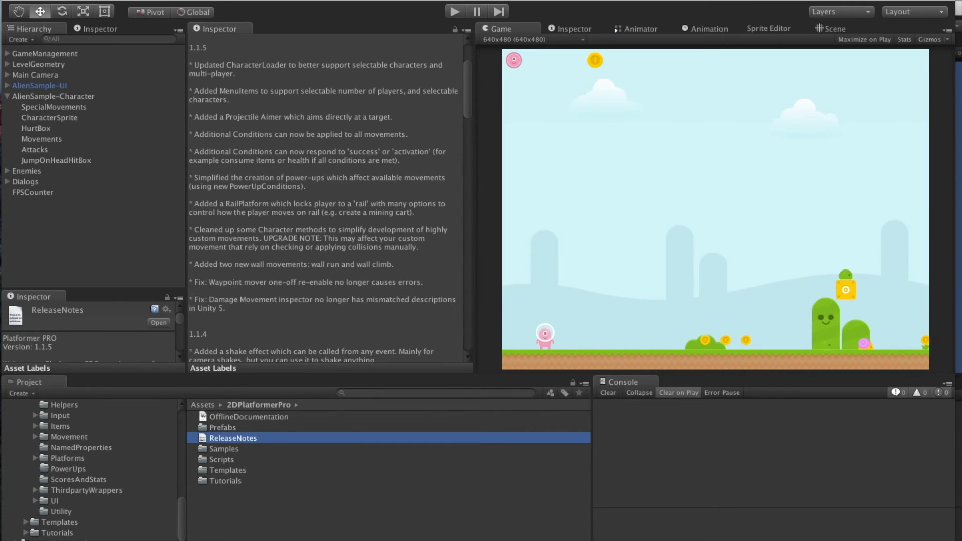
scroll(90, 469, up, 5)
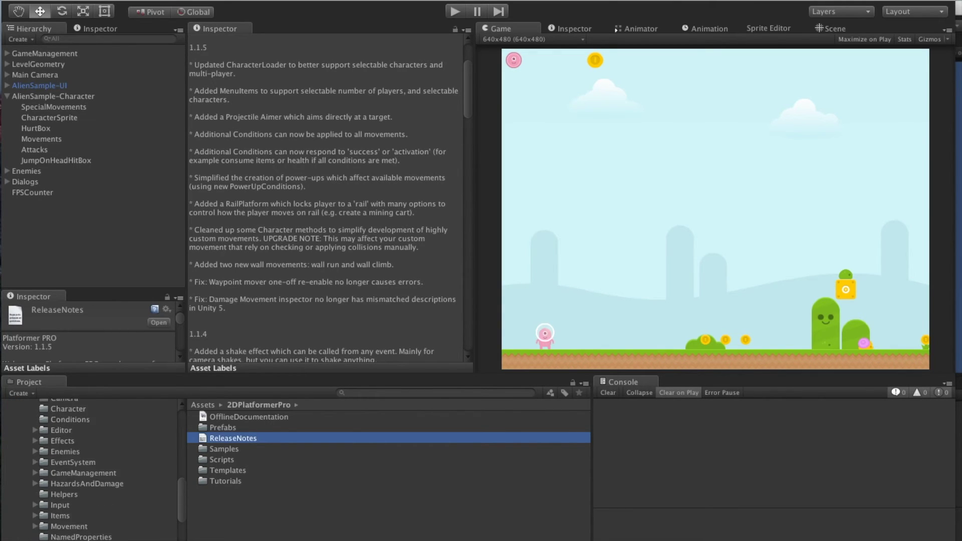
scroll(89, 469, up, 1)
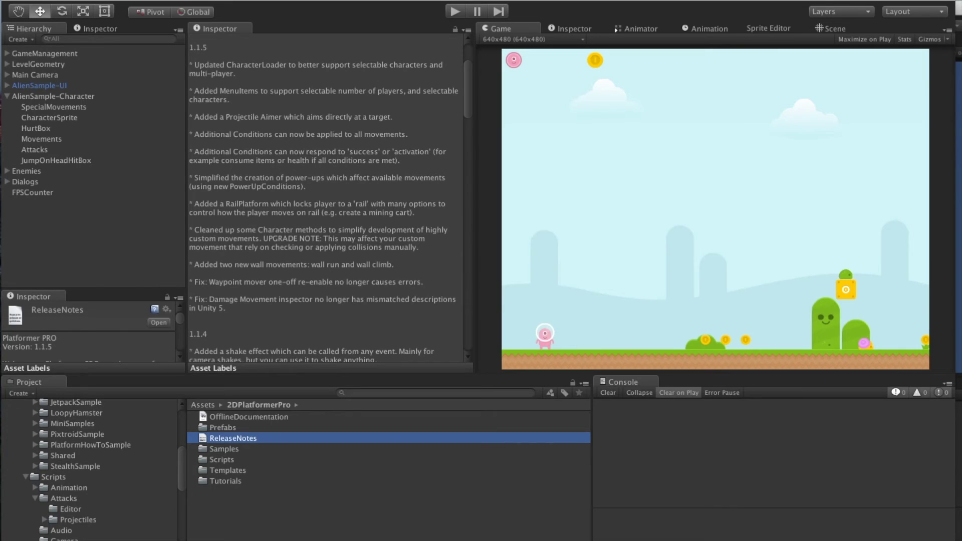
click(34, 445)
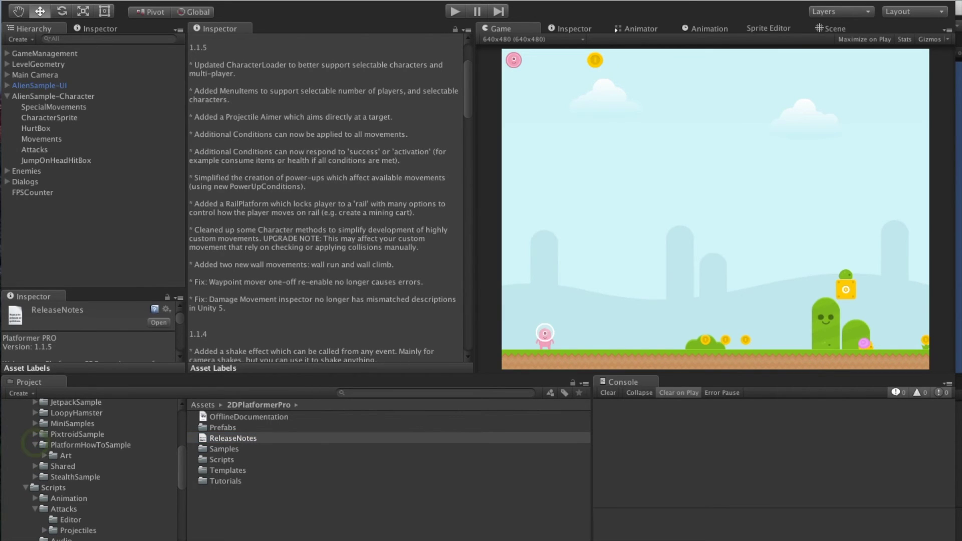
click(63, 445)
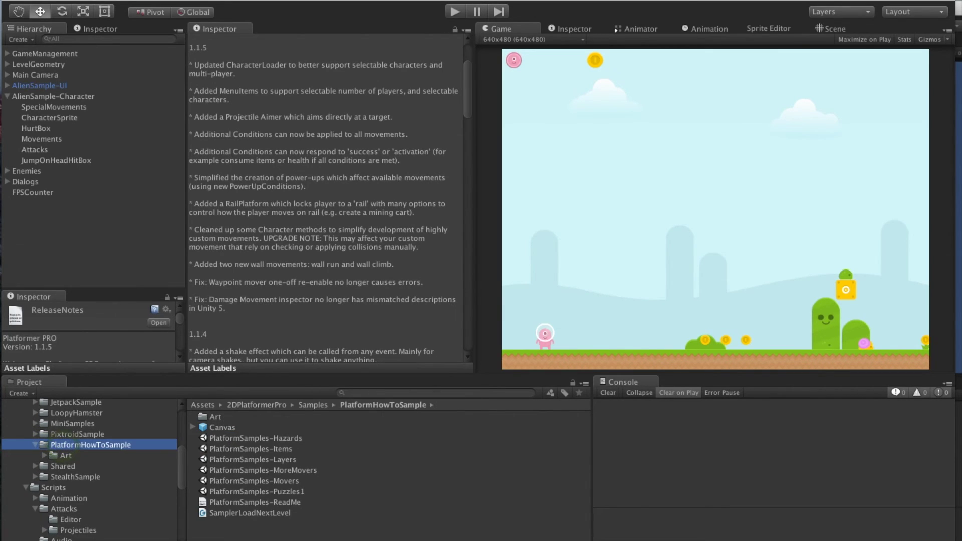
double_click(296, 470)
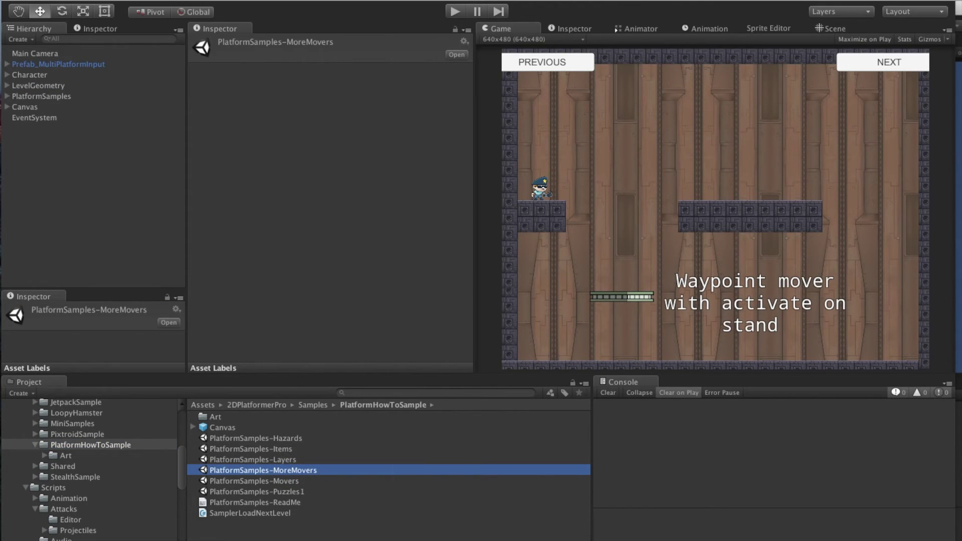
- Remove the Waypoint Mover Platform script from the WaypointMover object under PlatformSamples
click(7, 97)
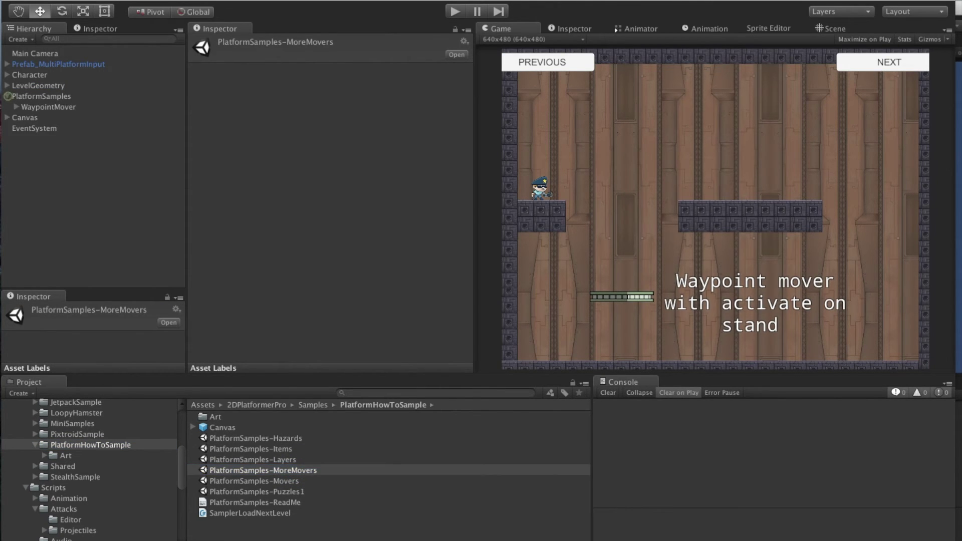
click(48, 106)
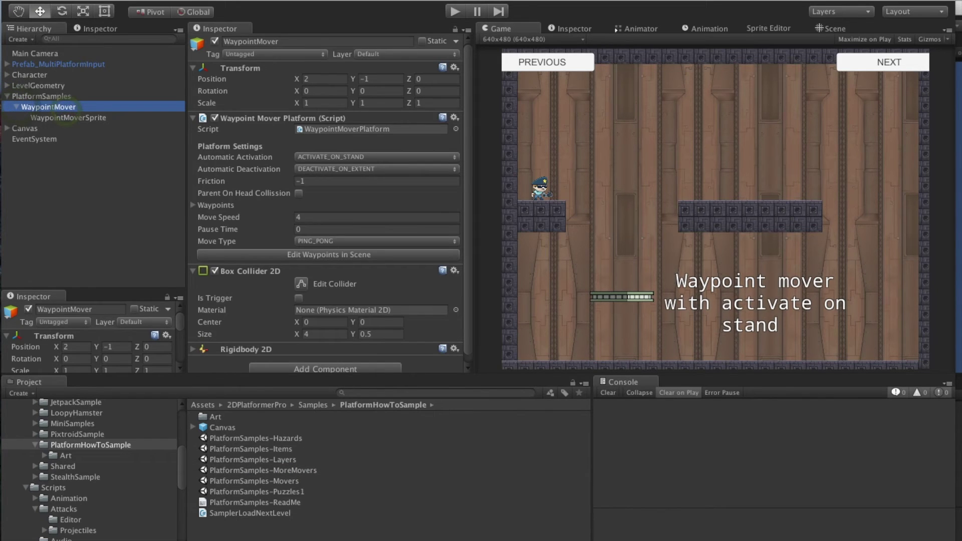
scroll(325, 202, down, 1)
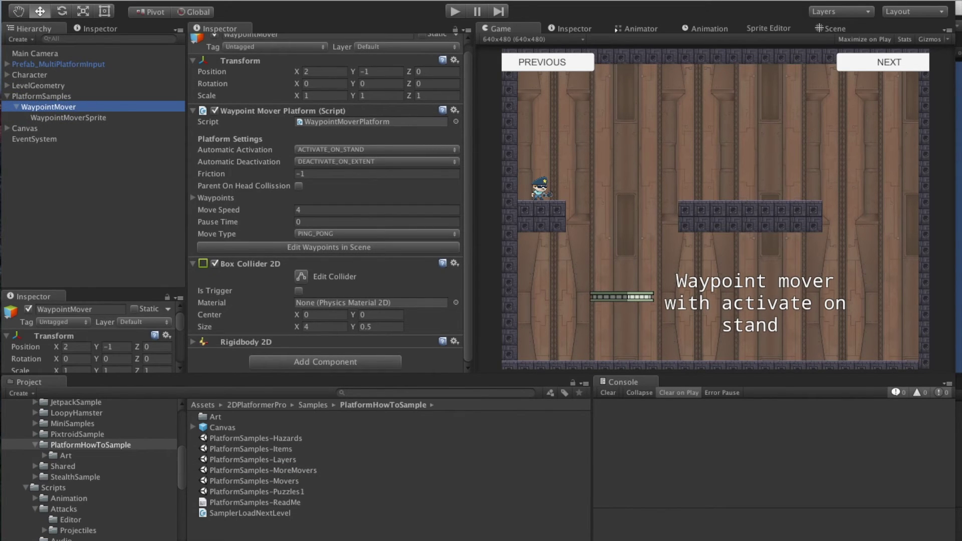
click(455, 110)
click(482, 142)
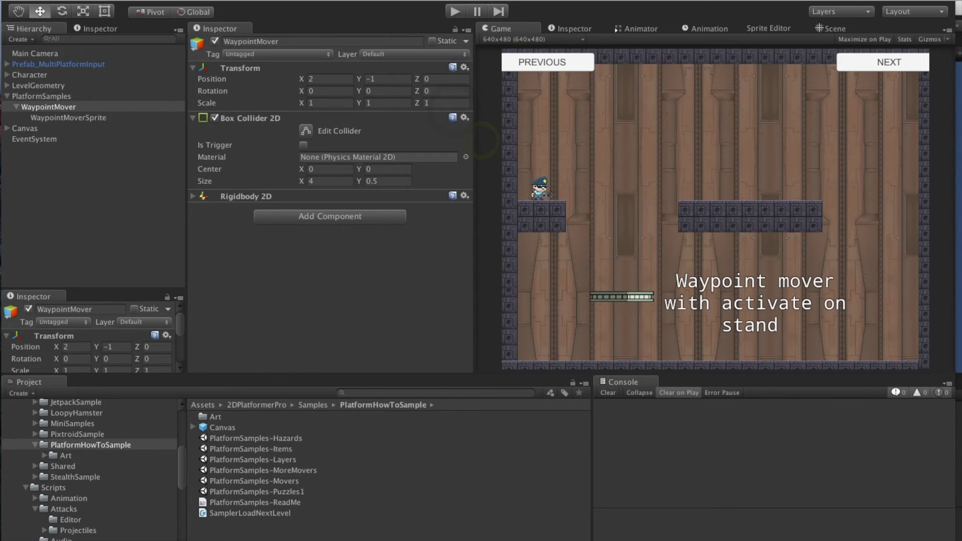
- Add a Rail Platform component to WaypointMover and bring its settings into view
click(327, 217)
text(RailP)
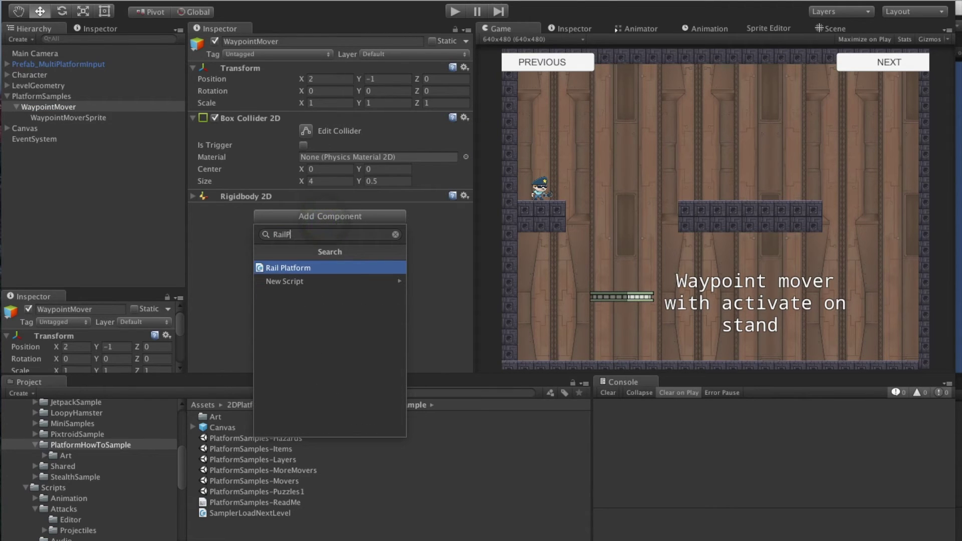
key(Return)
scroll(326, 203, down, 3)
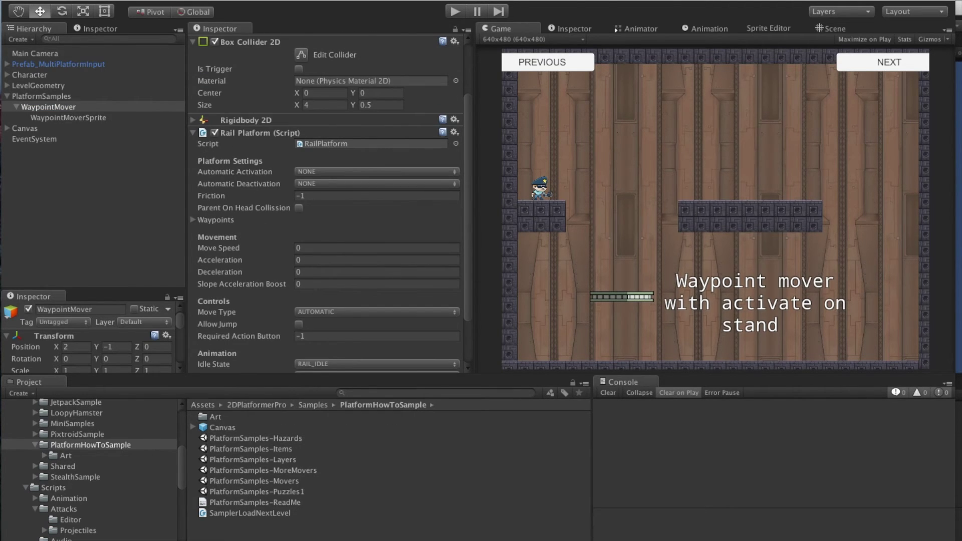
- Edit the Rail Platform's waypoints in the scene, inserting a middle one and shaping a path straight up and then right above the far ledge
click(835, 30)
scroll(715, 209, down, 10)
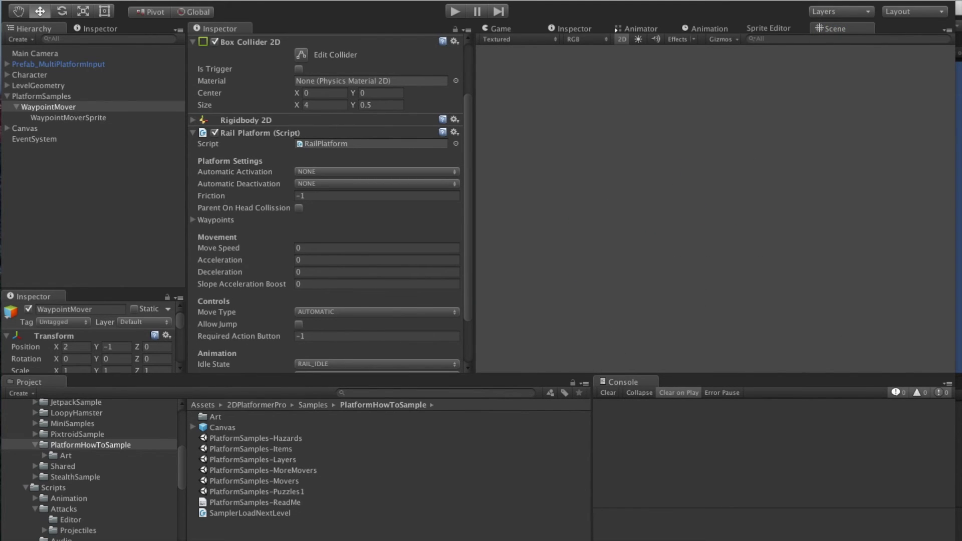
scroll(716, 209, down, 8)
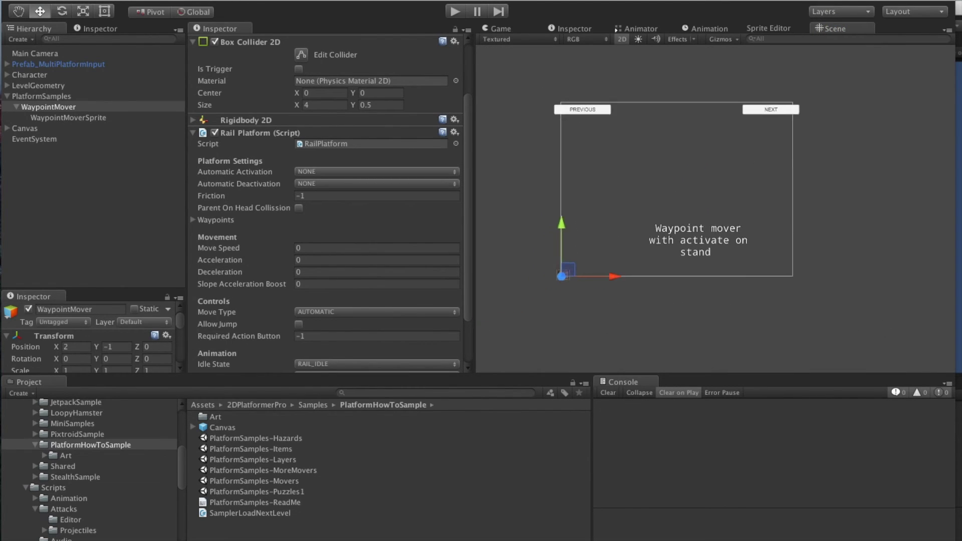
key(q)
drag(511, 371, 594, 315)
scroll(594, 314, up, 5)
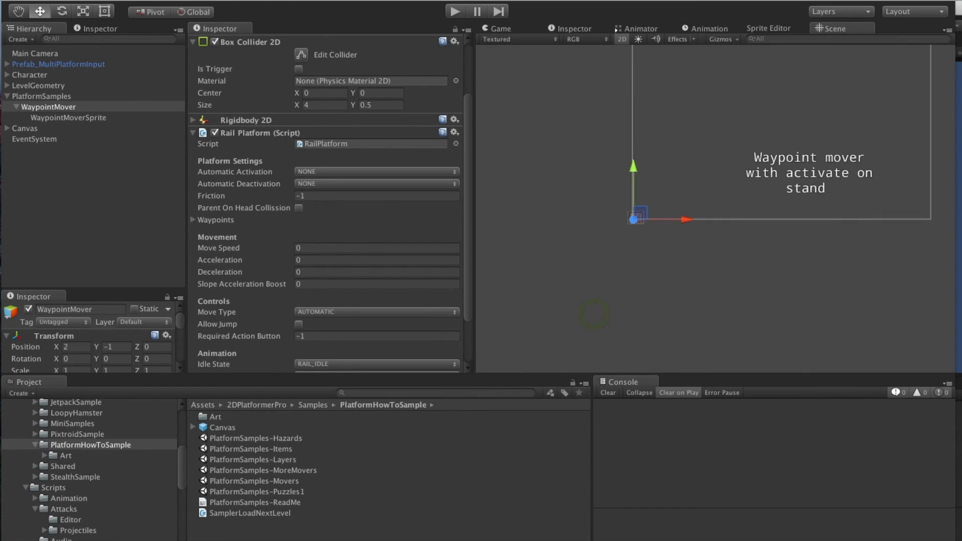
drag(562, 252, 591, 253)
scroll(614, 221, up, 10)
middle_drag(591, 253, 739, 251)
scroll(616, 220, up, 10)
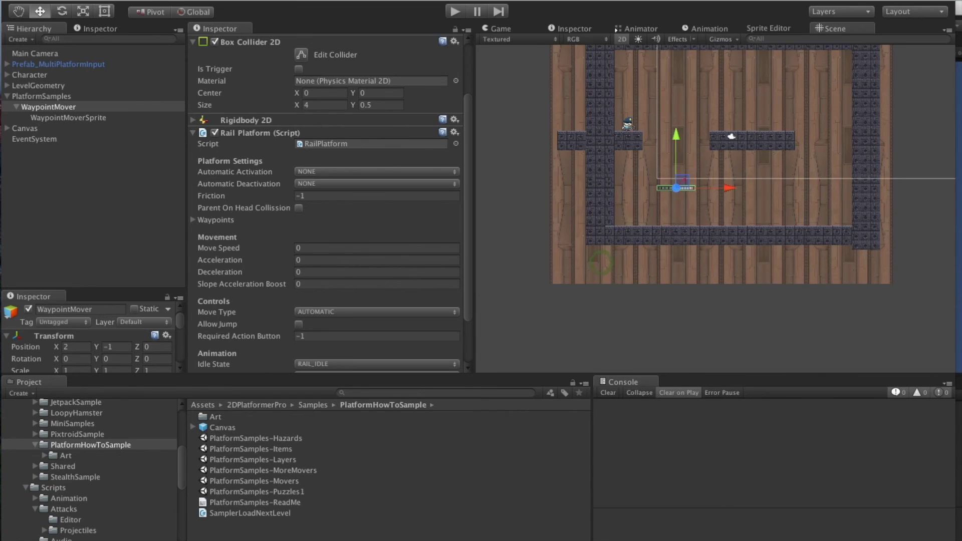
middle_drag(633, 231, 654, 349)
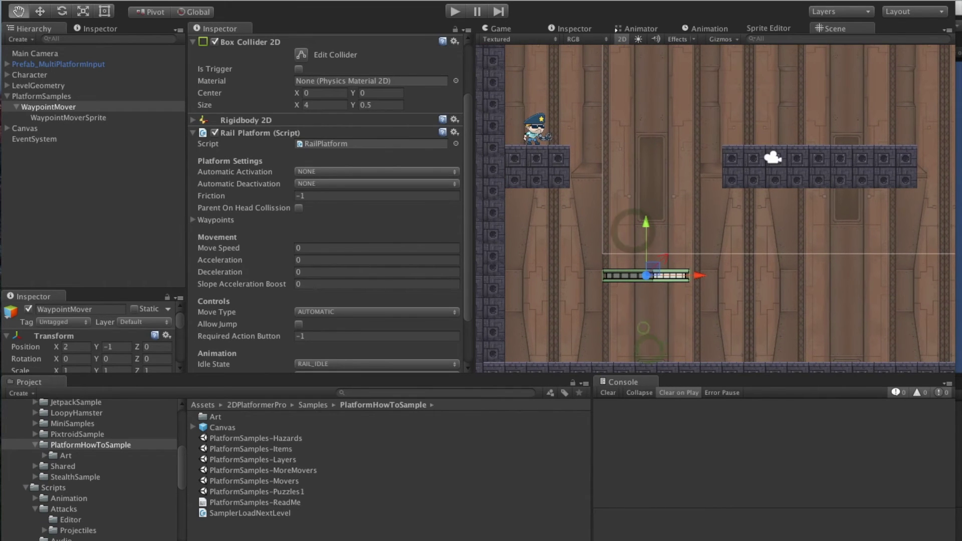
scroll(326, 203, down, 3)
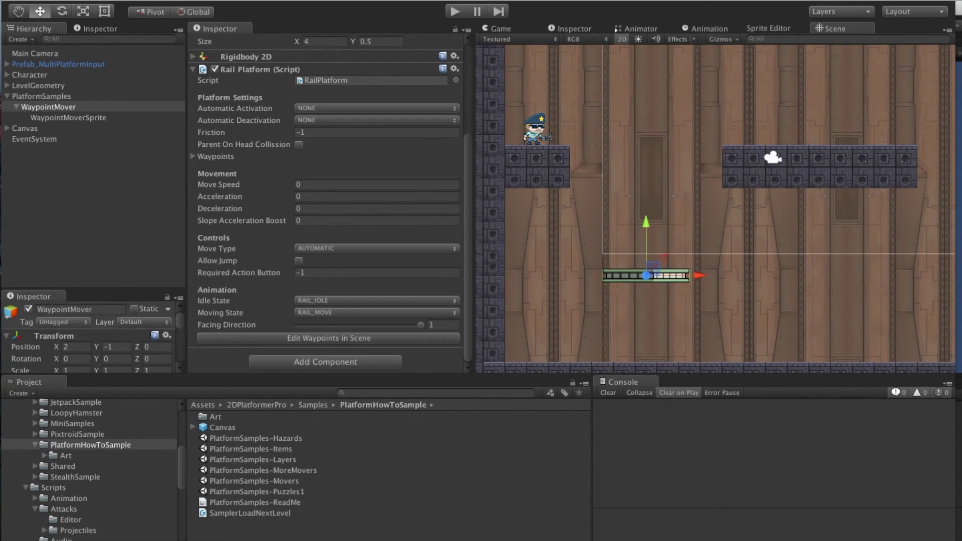
click(329, 338)
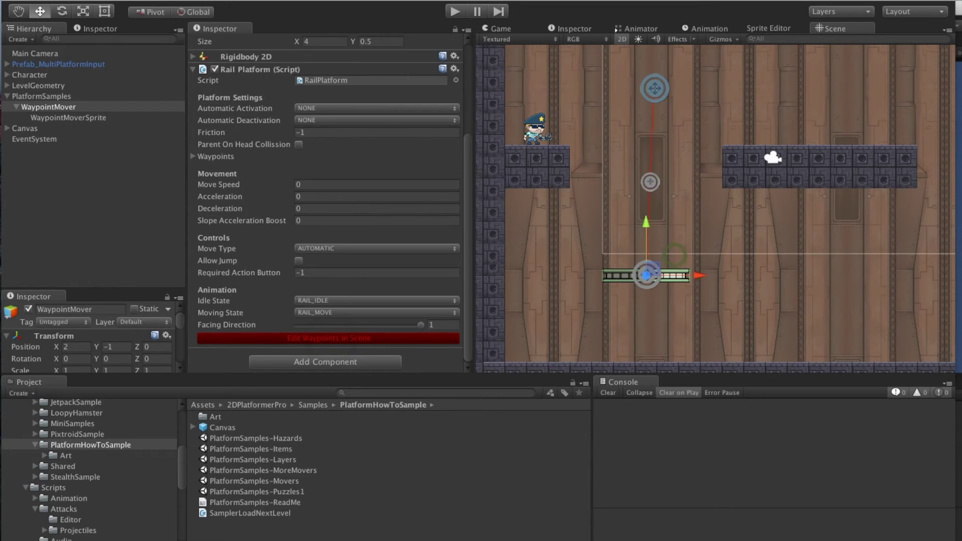
click(652, 187)
drag(655, 88, 871, 88)
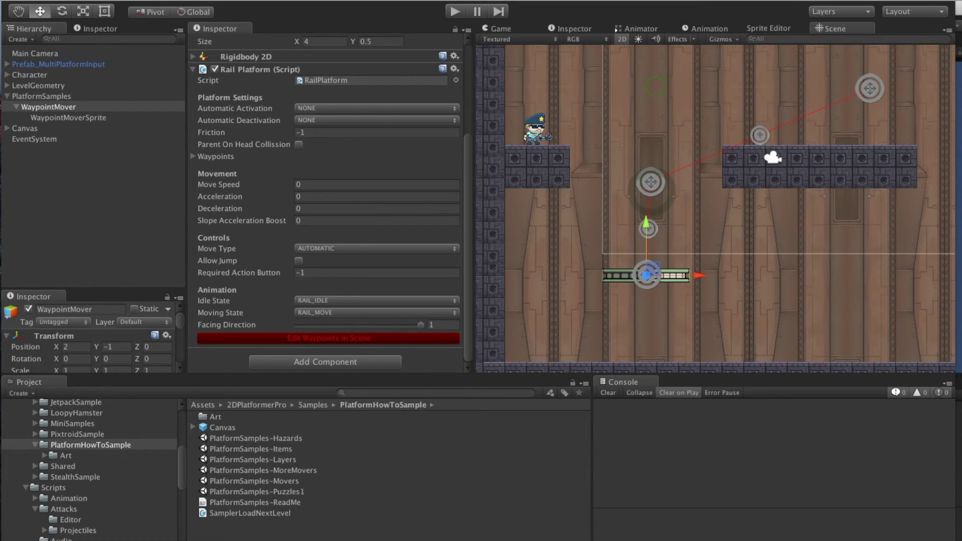
drag(650, 182, 646, 81)
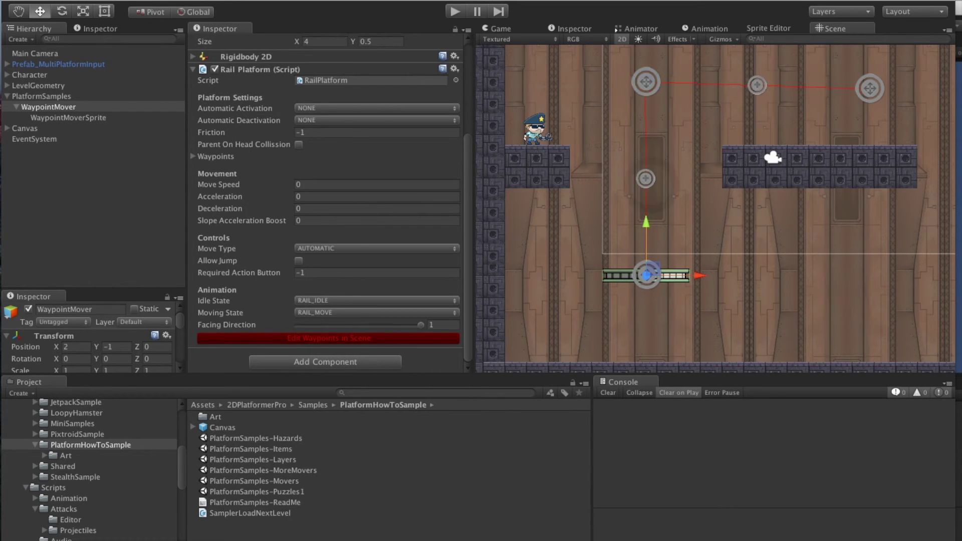
- Insert a waypoint midway along the path's upper stretch, lower it into a dip, and raise the final waypoint slightly
click(757, 86)
drag(757, 85, 777, 115)
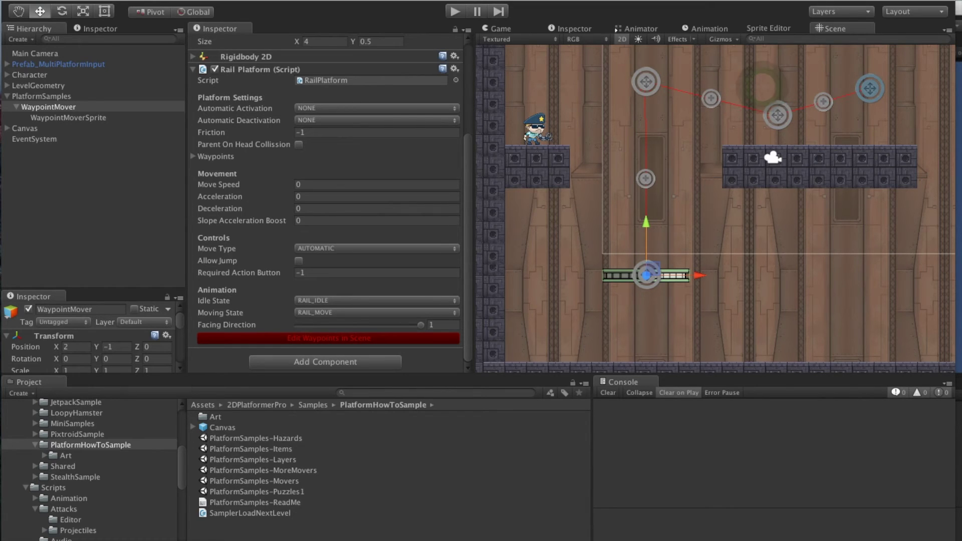
drag(871, 88, 871, 70)
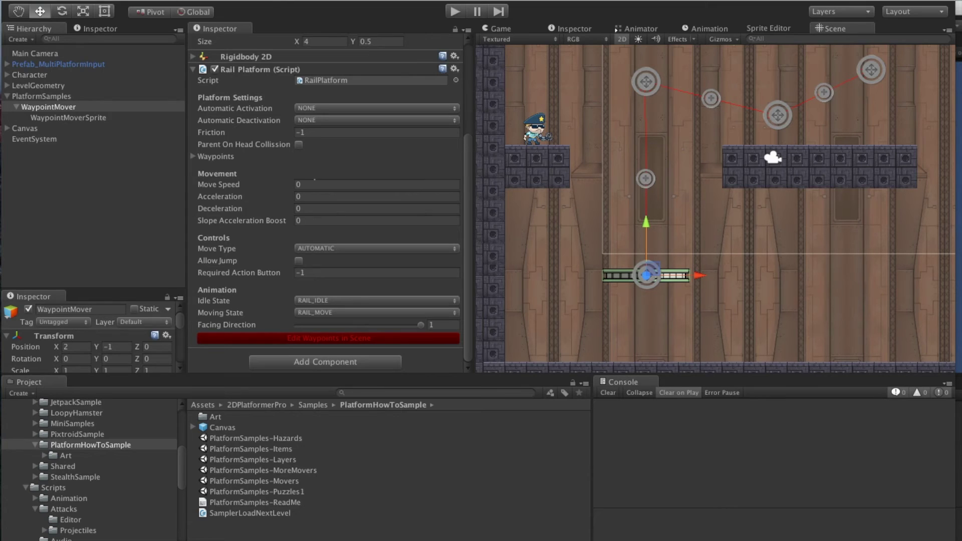
- Set the Rail Platform's Automatic Activation to ACTIVATE_ON_START and its Automatic Deactivation to DEACTIVATE_ON_EXTENT
click(314, 183)
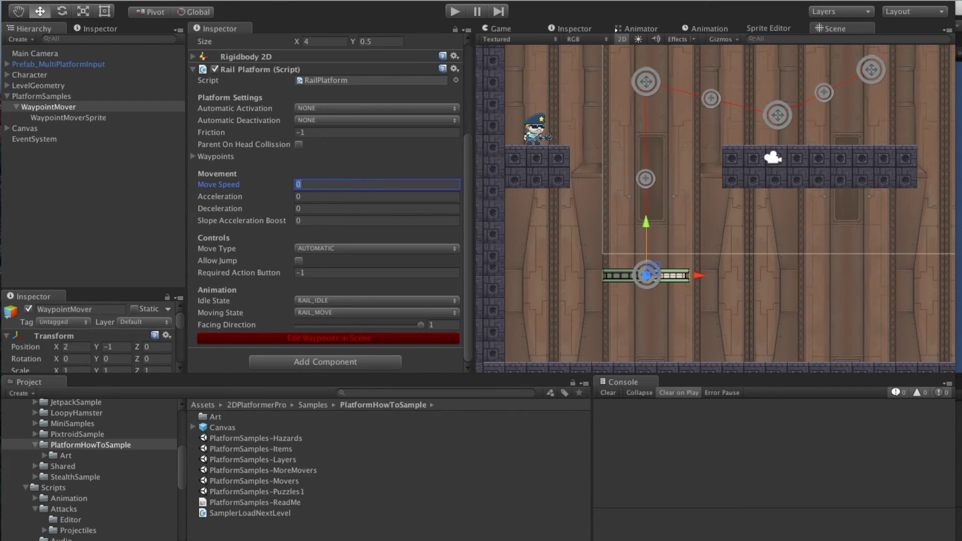
click(321, 108)
click(346, 119)
click(349, 120)
click(343, 131)
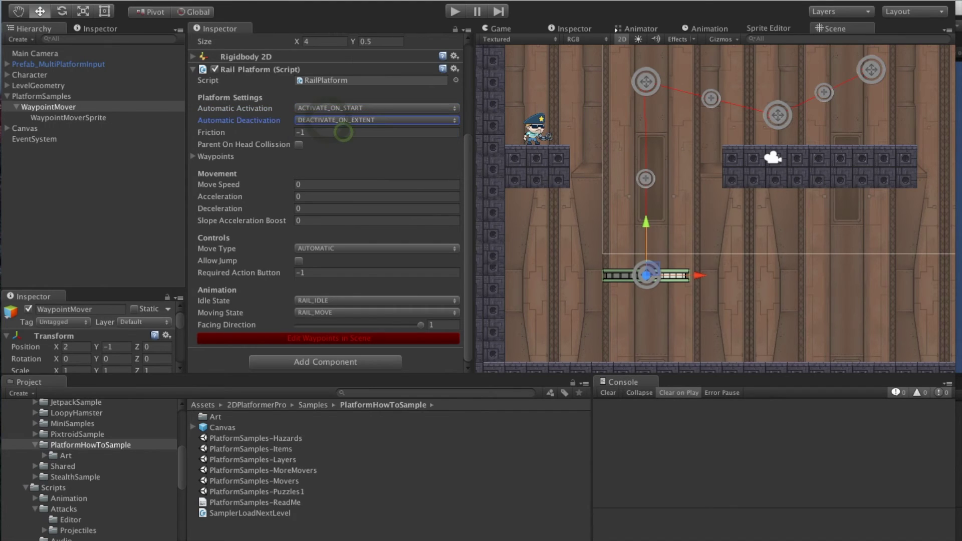
- Set the Rail Platform's Move Speed to 3 and both its Acceleration and Deceleration to 5
click(304, 184)
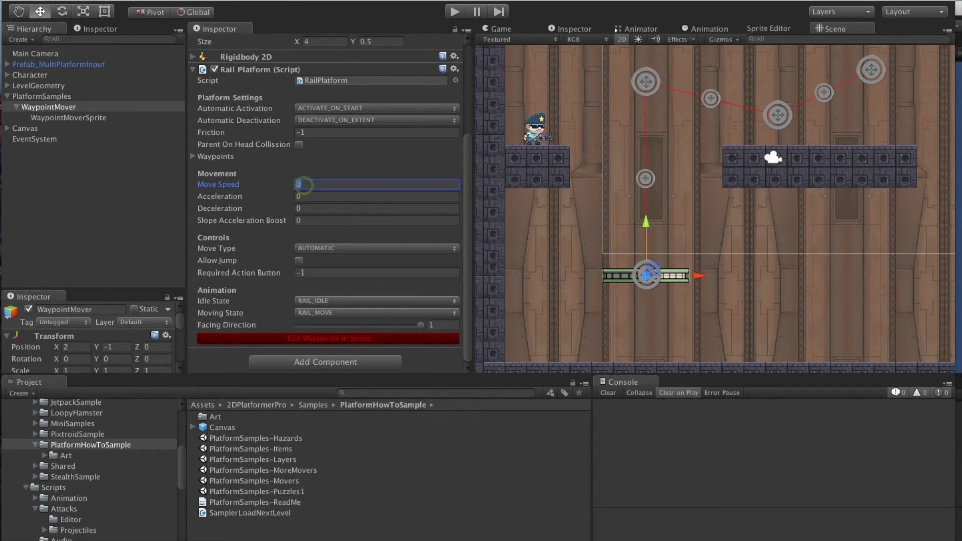
text(3)
click(305, 192)
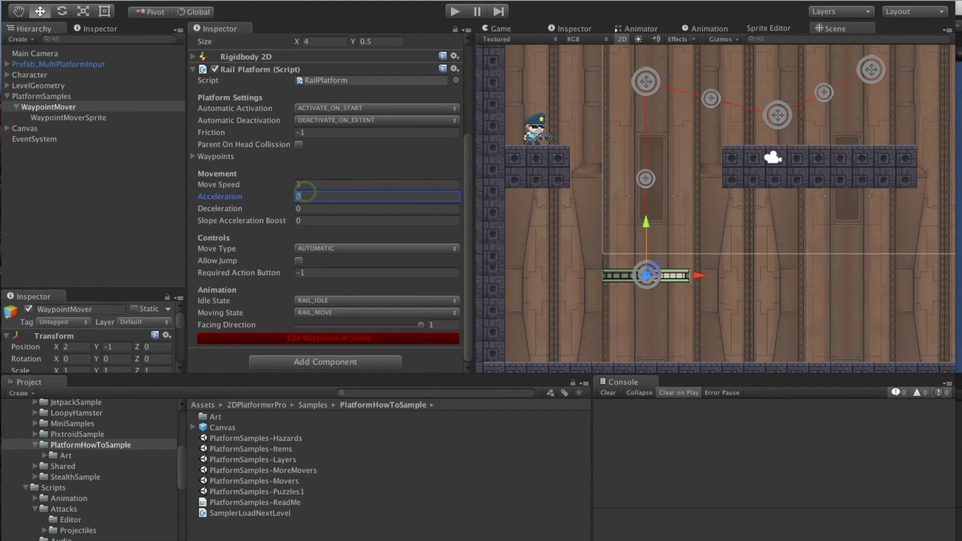
click(300, 208)
text(9)
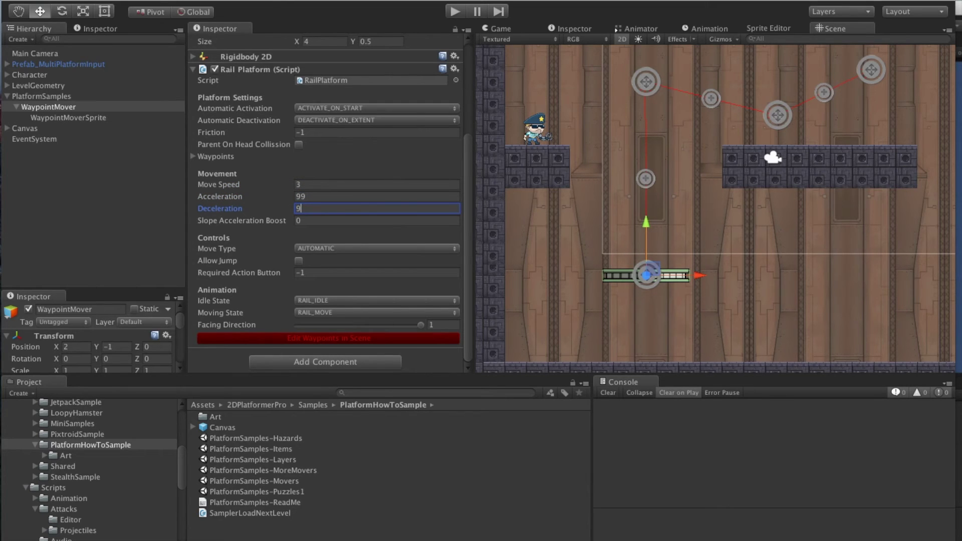
click(300, 197)
text(5)
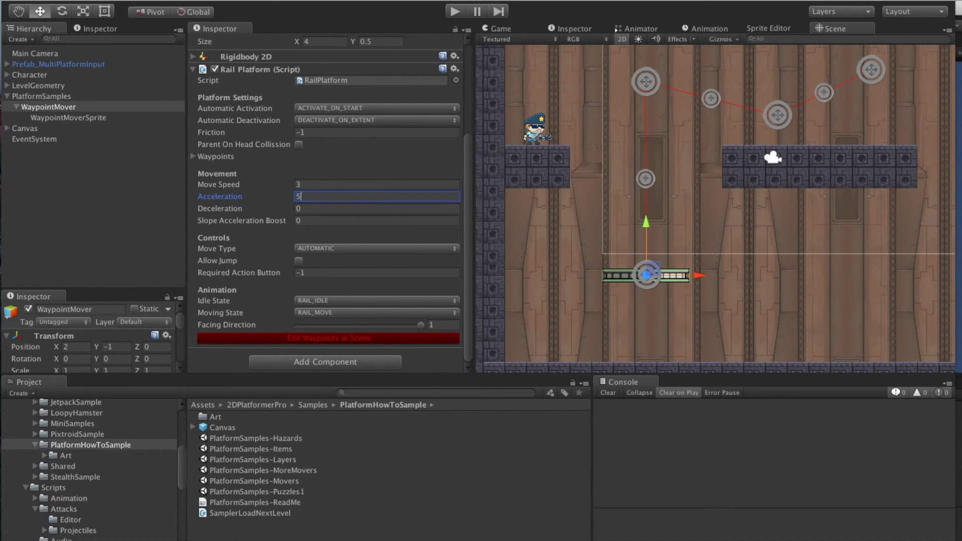
click(300, 209)
text(5)
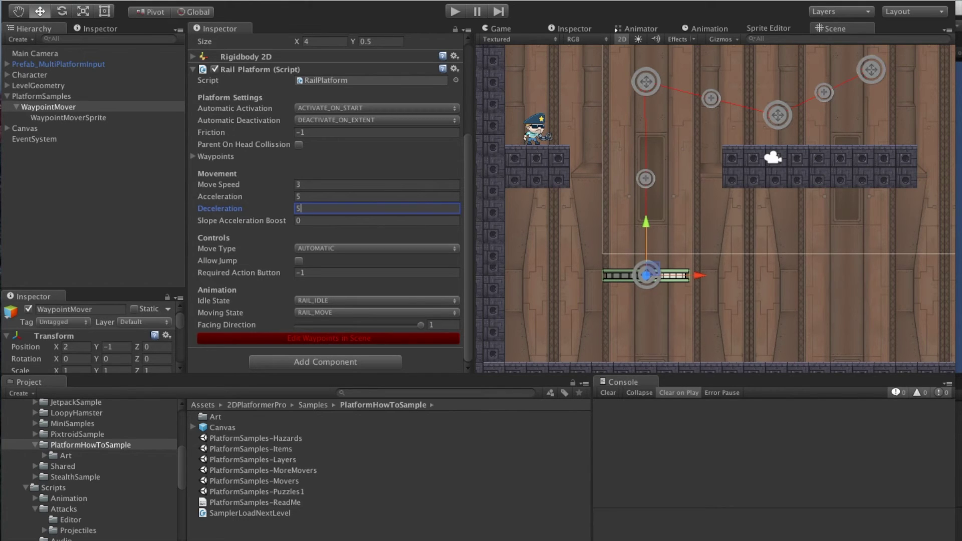
- Set both the Idle State and the Moving State of the Rail Platform to IDLE
click(328, 300)
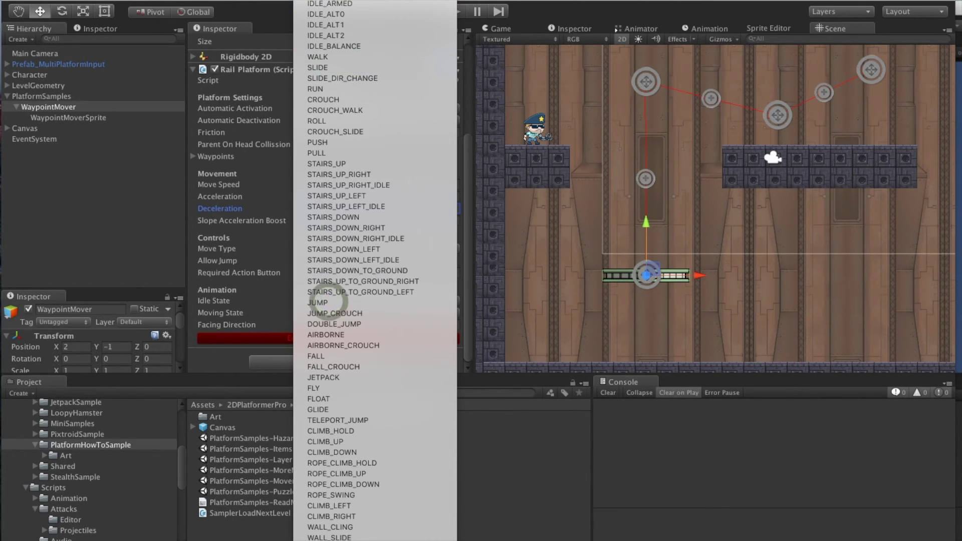
click(326, 302)
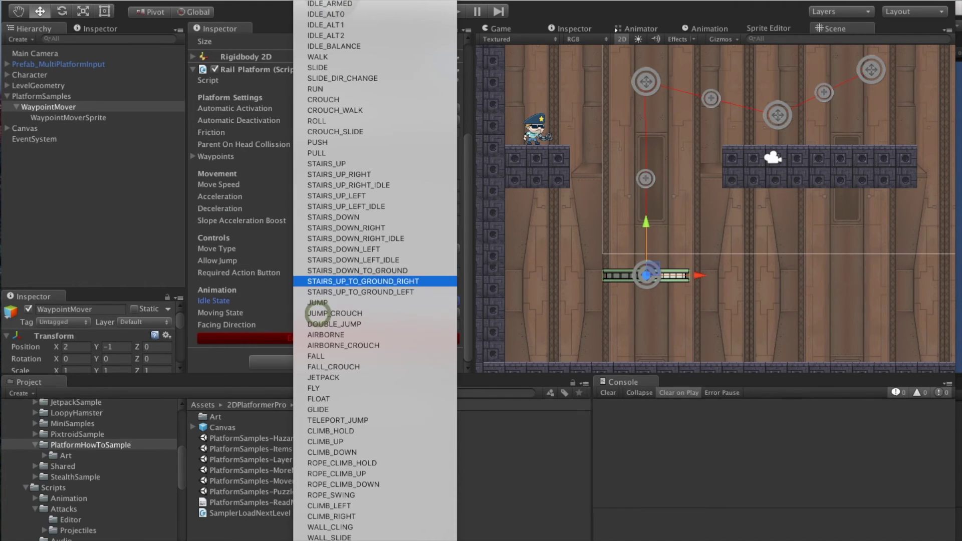
click(320, 1)
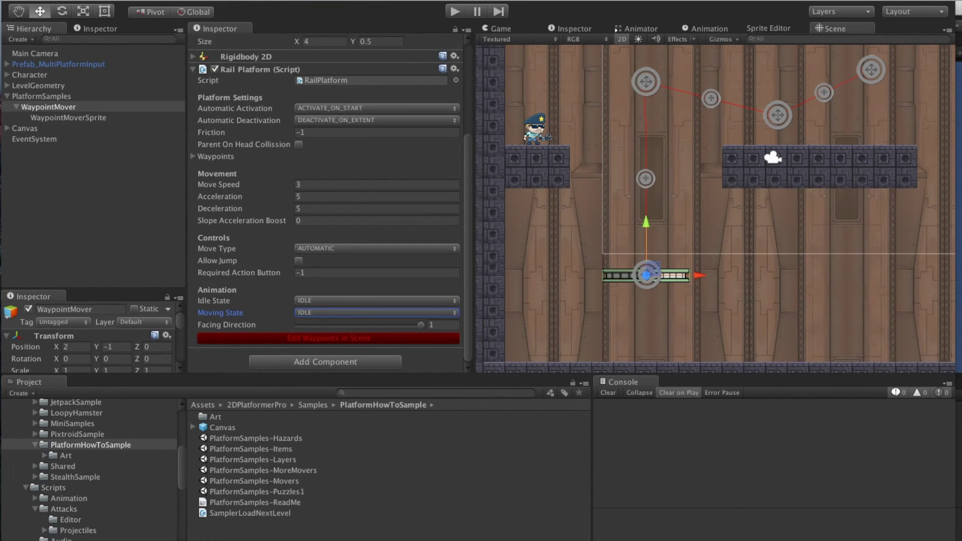
- Create an empty child object under Character and name it RailMovement
scroll(326, 200, up, 5)
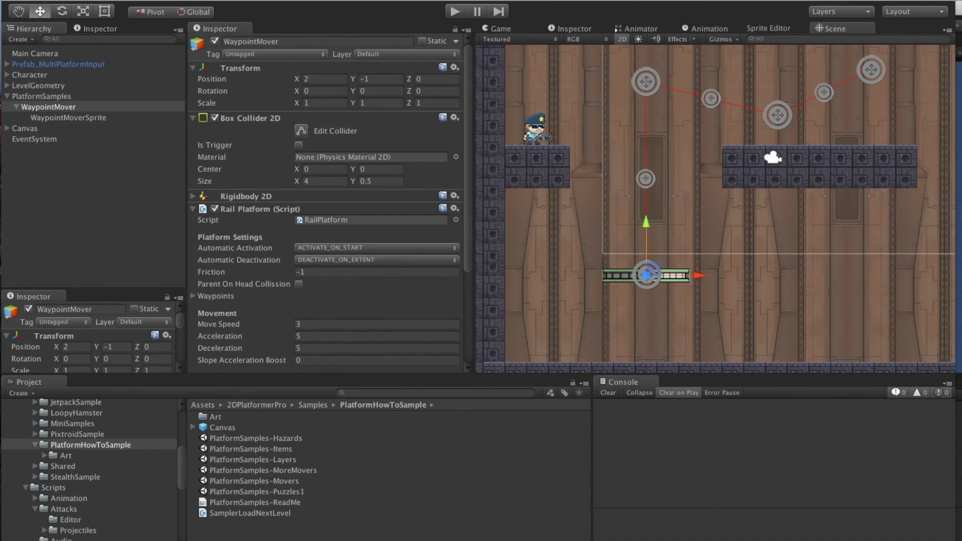
click(7, 75)
click(30, 75)
click(188, 0)
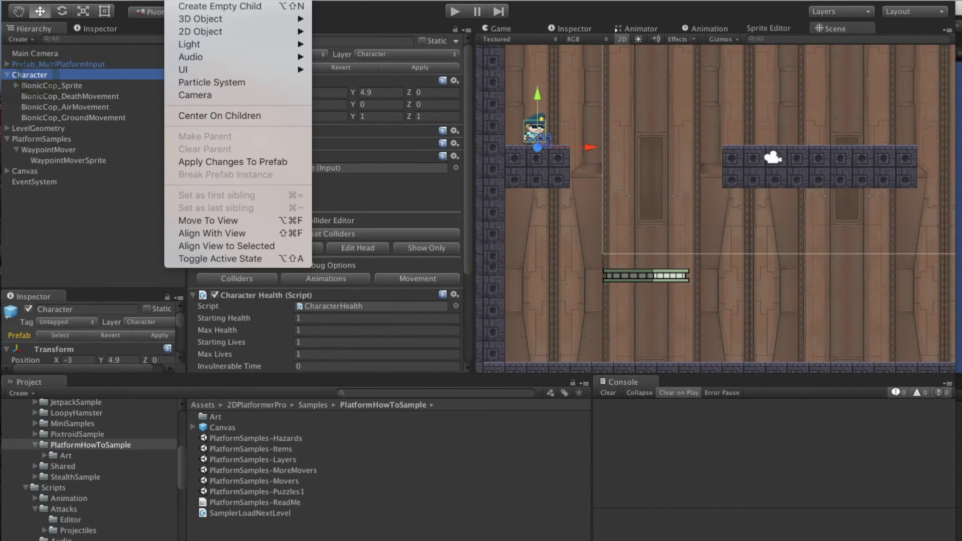
click(220, 7)
key(Return)
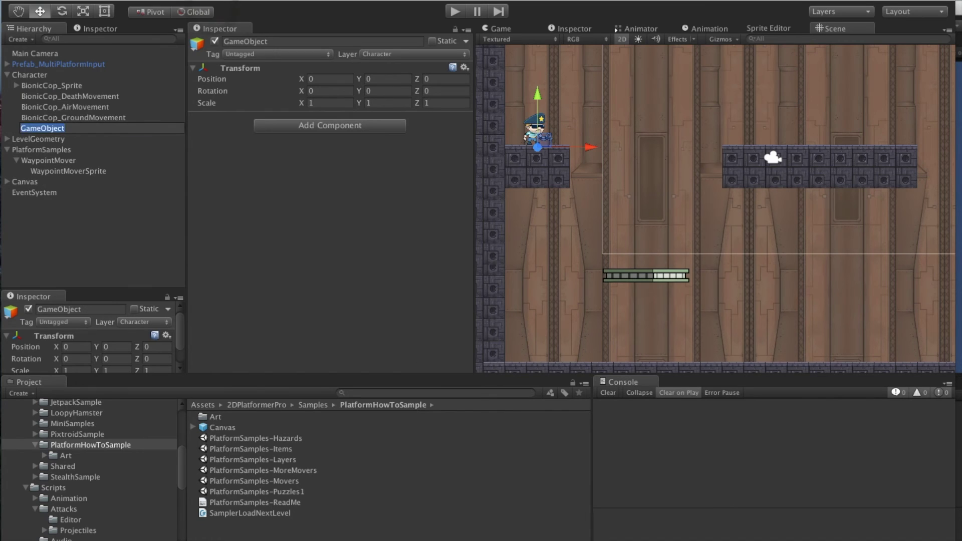
text(RailMovemen)
text(t)
key(Return)
- Add a Special Movement component of type Rail Movement to RailMovement and make the object Character's first child
click(301, 125)
text(Speci)
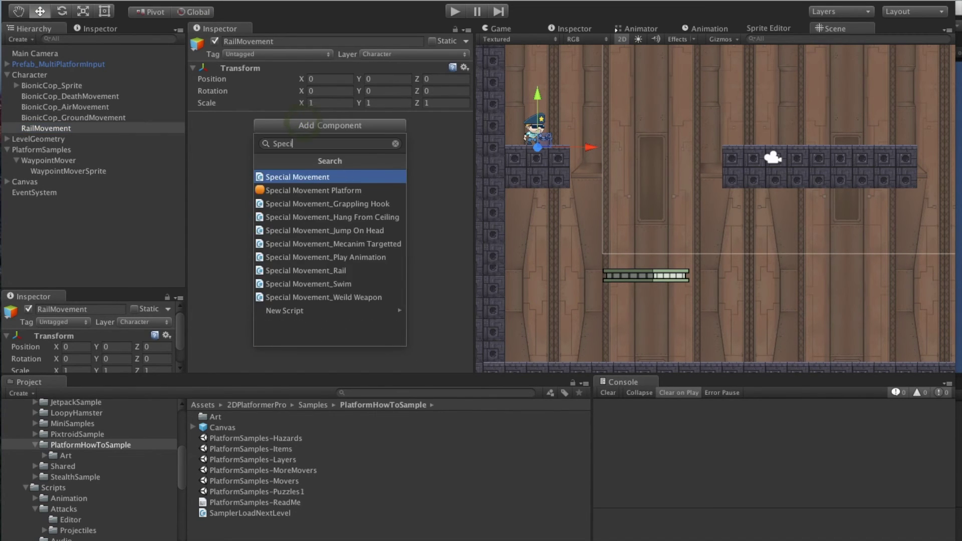
key(Return)
click(237, 128)
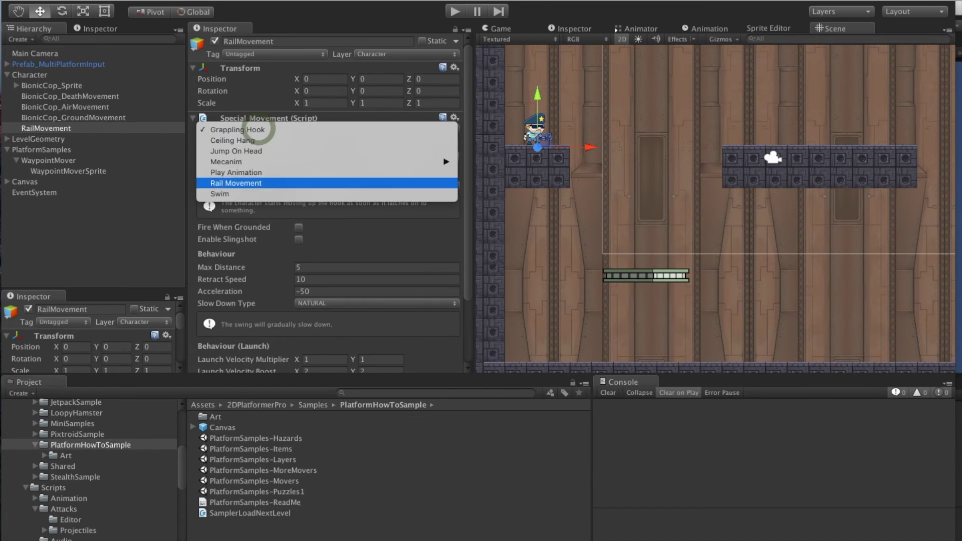
click(237, 181)
drag(46, 128, 46, 82)
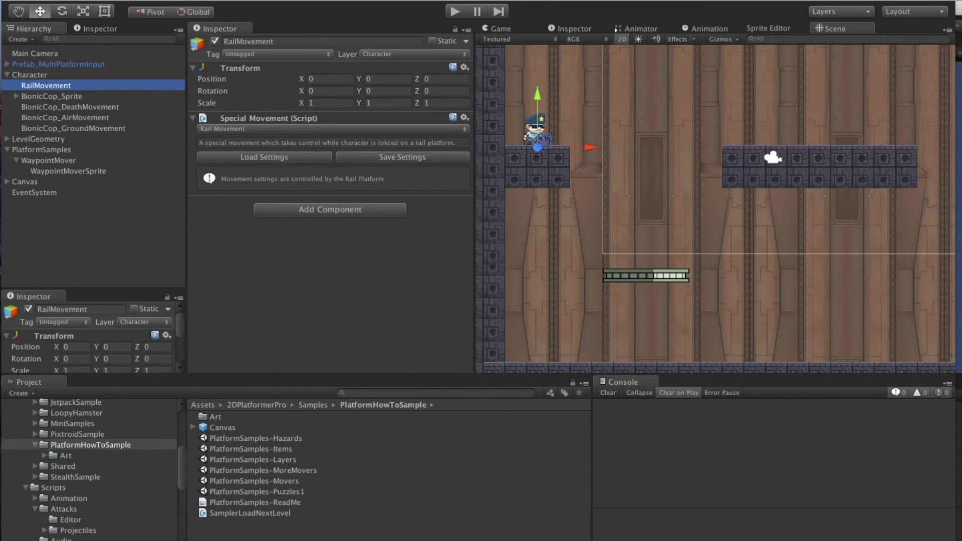
- Play-test the automatic rail platform by riding it to the path's end and jumping off, and stop the game
click(455, 11)
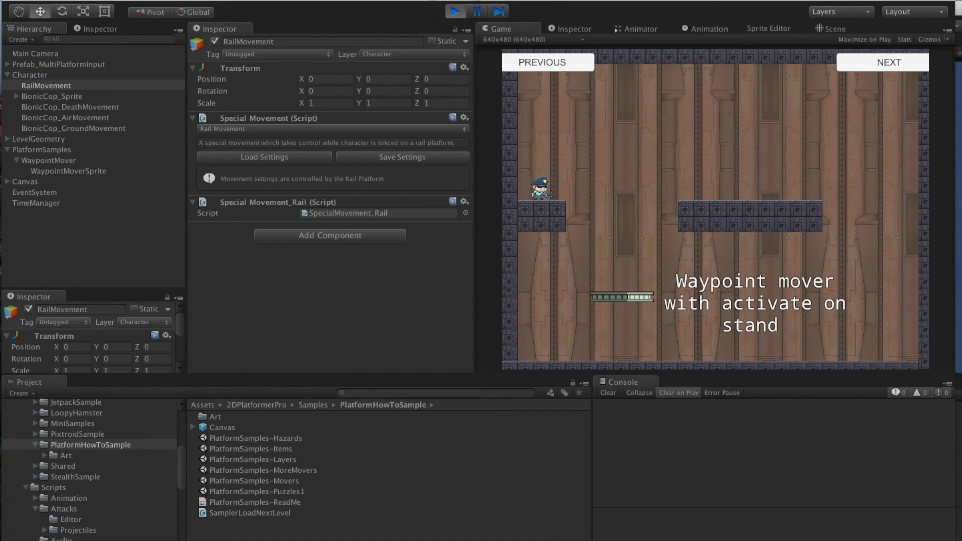
key(Right)
key(space)
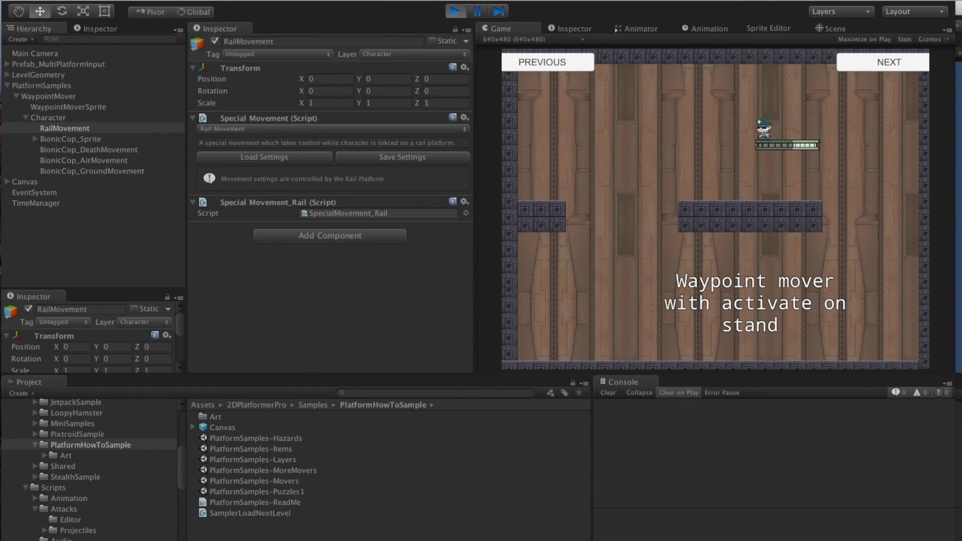
key(space)
key(Left)
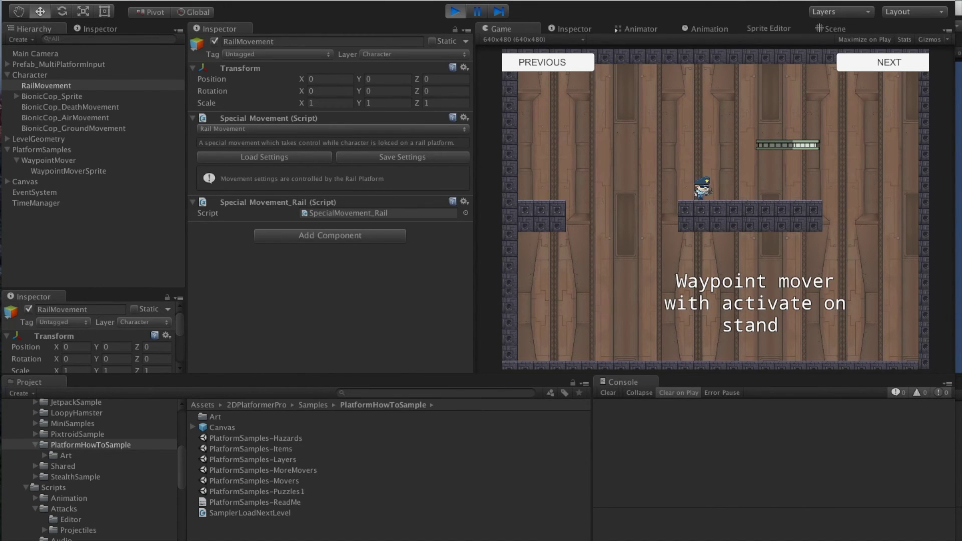
key(space)
key(Right)
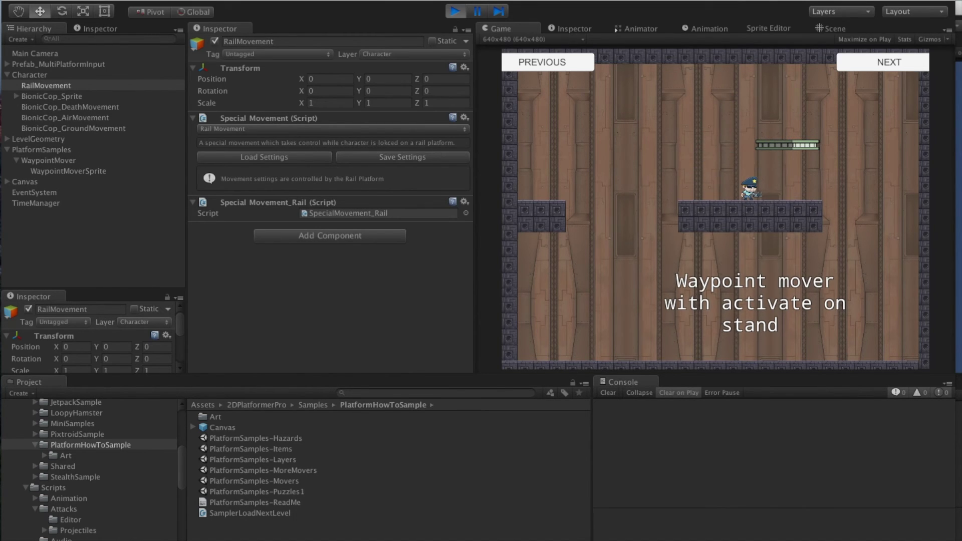
key(ctrl+p)
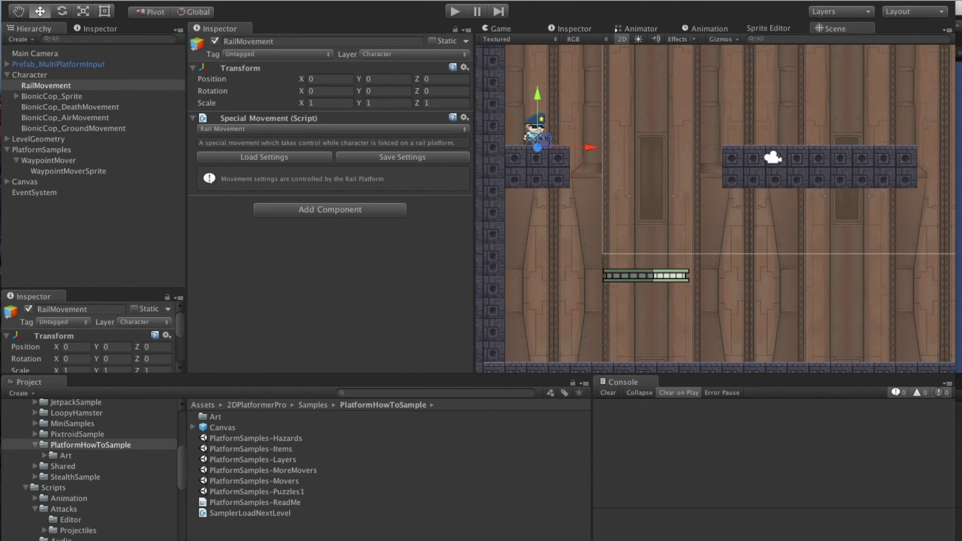
- Set WaypointMover's Rail Platform Move Type to LEFT_RIGHT and its Automatic Activation to ACTIVATE_ON_STAND
click(48, 160)
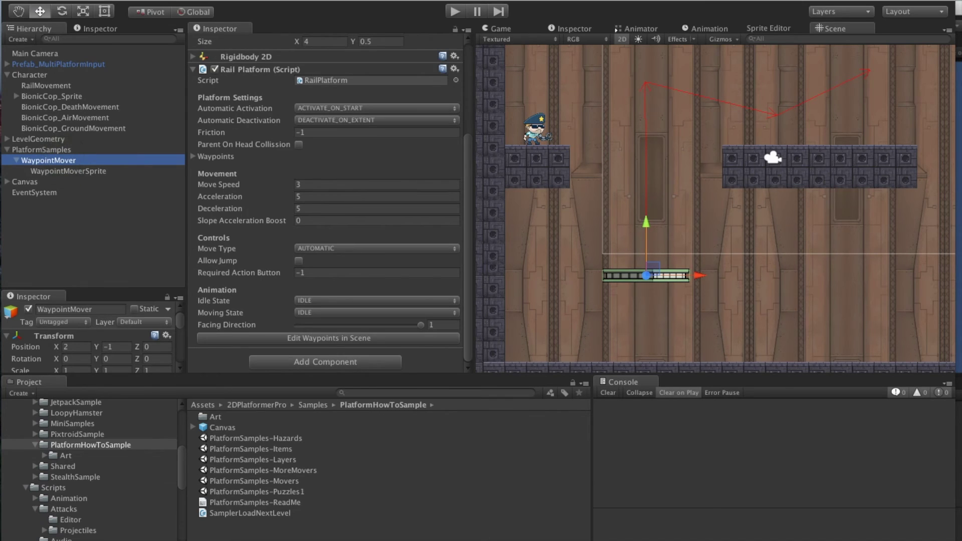
click(333, 249)
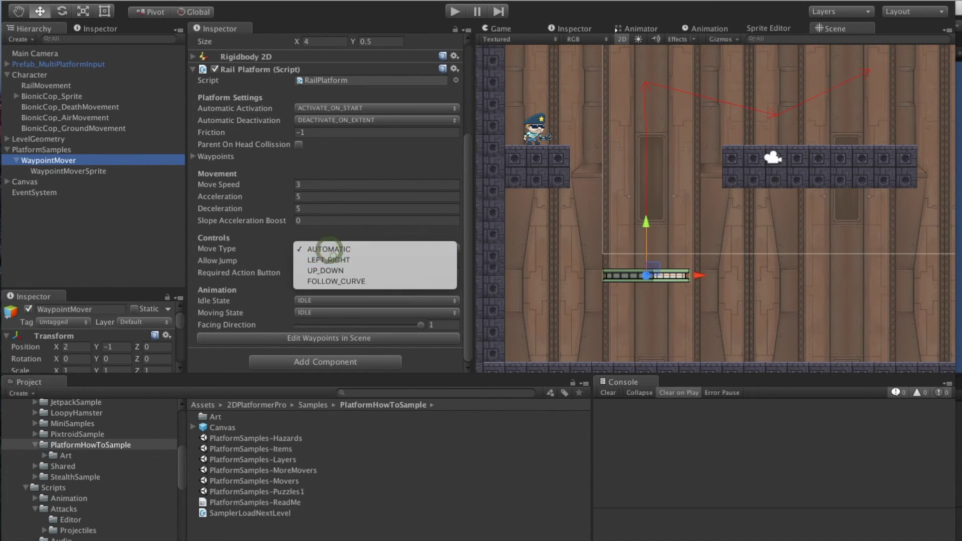
click(332, 258)
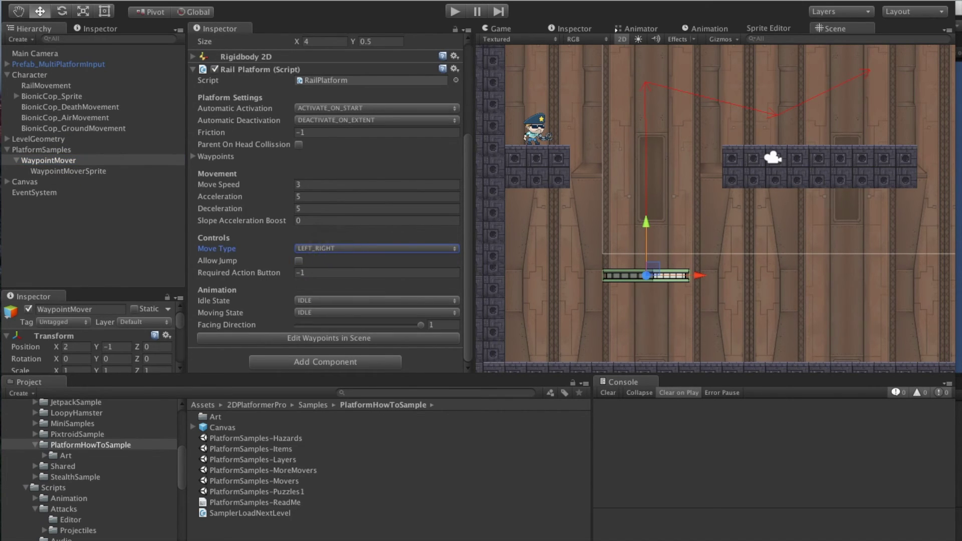
click(366, 120)
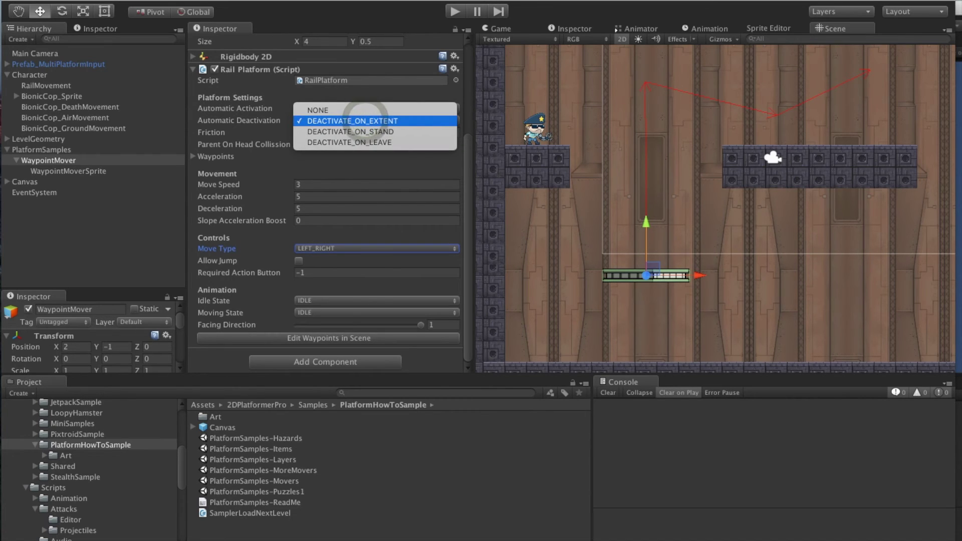
click(365, 120)
click(365, 109)
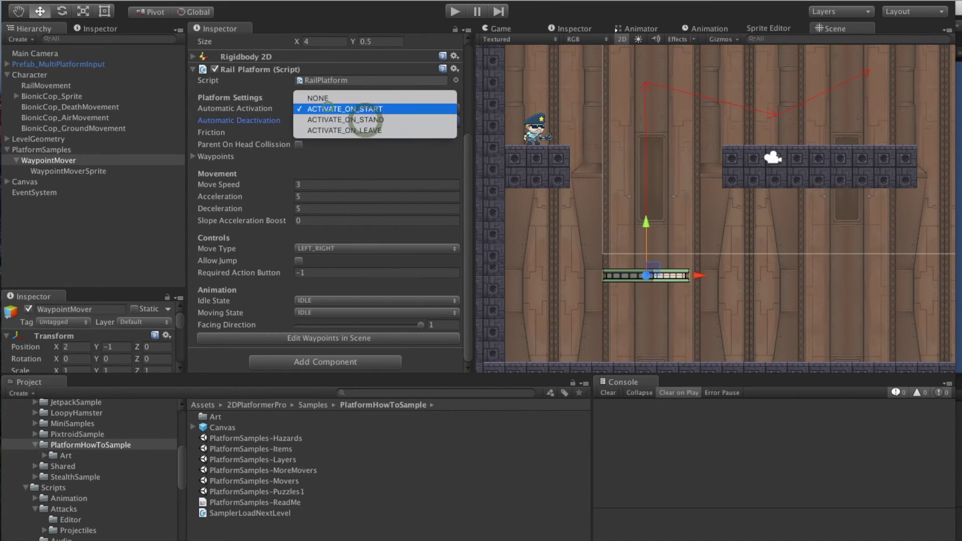
click(344, 120)
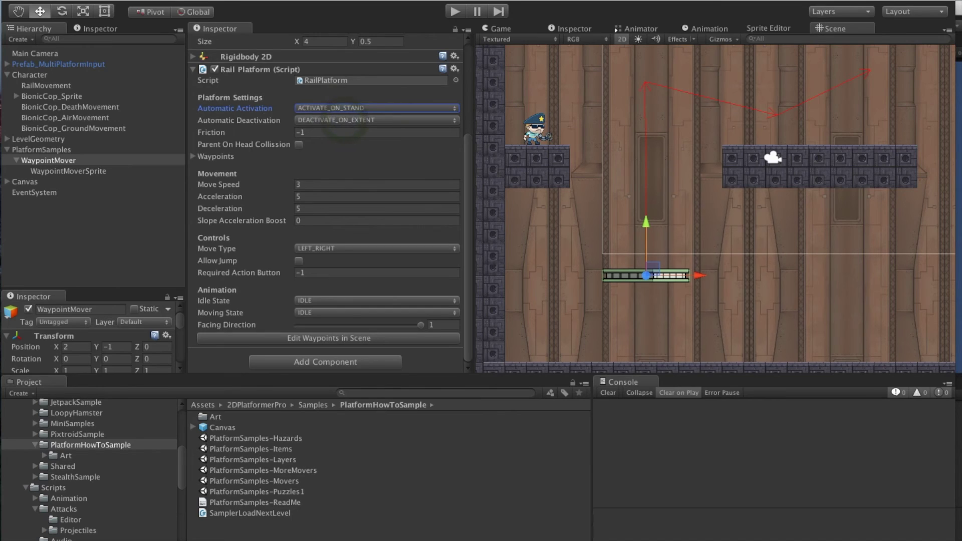
- Play-test steering the rail platform left and right along its path and jumping off it, and stop the game
click(455, 11)
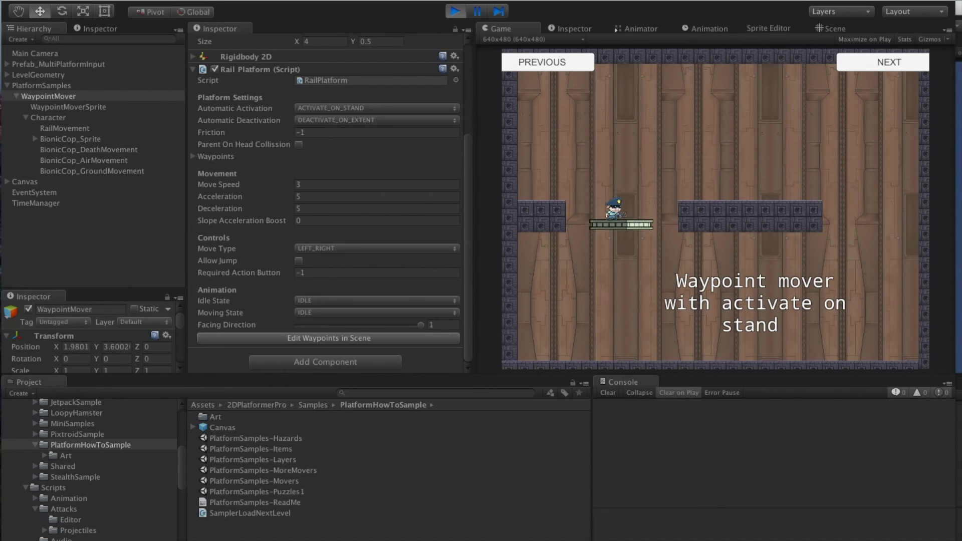
key(Left)
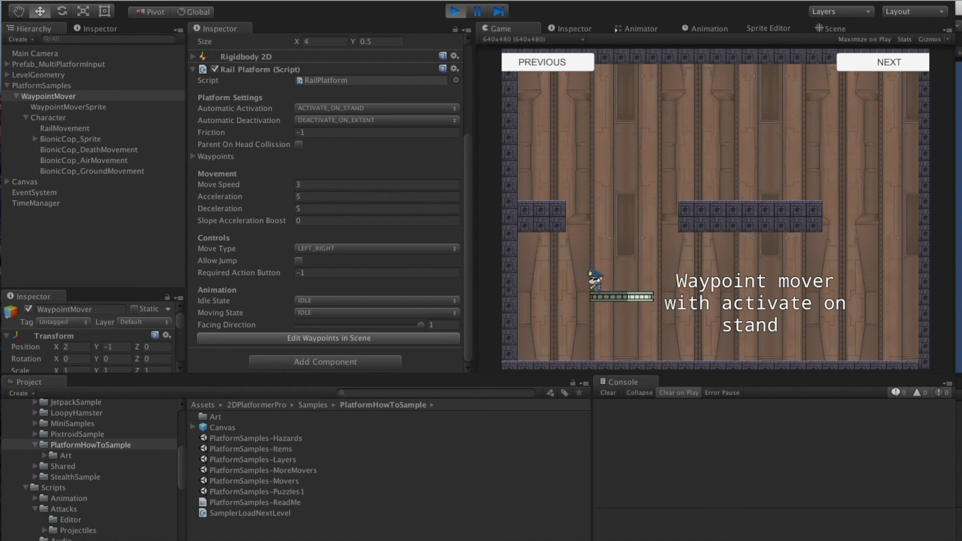
key(Right)
key(space)
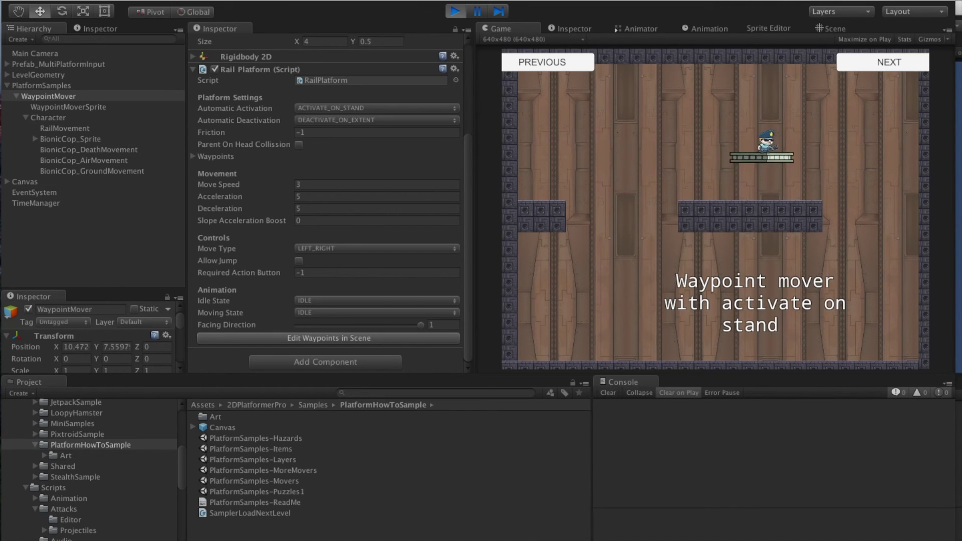
key(Right)
key(Left)
key(space)
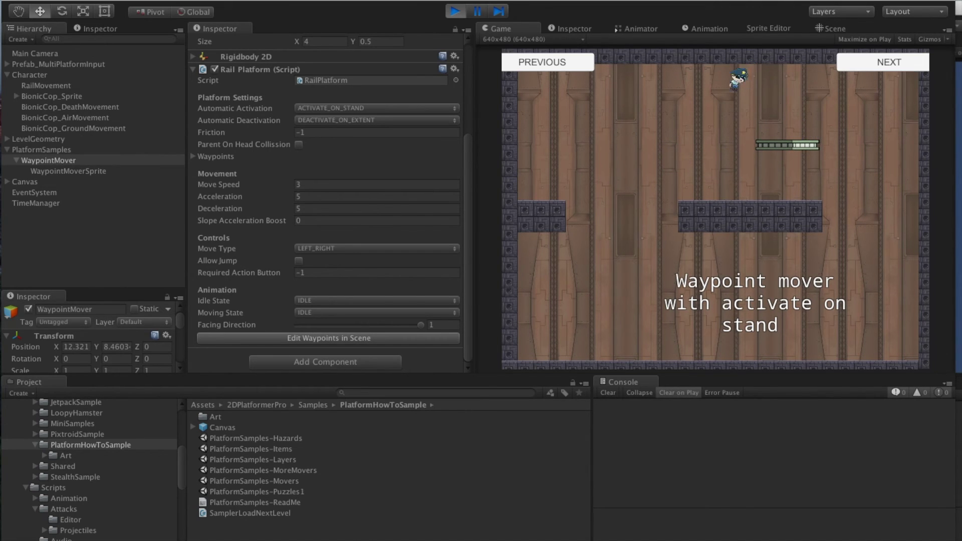
key(Right)
key(Left)
key(space)
key(Right)
key(space)
key(Right)
click(454, 11)
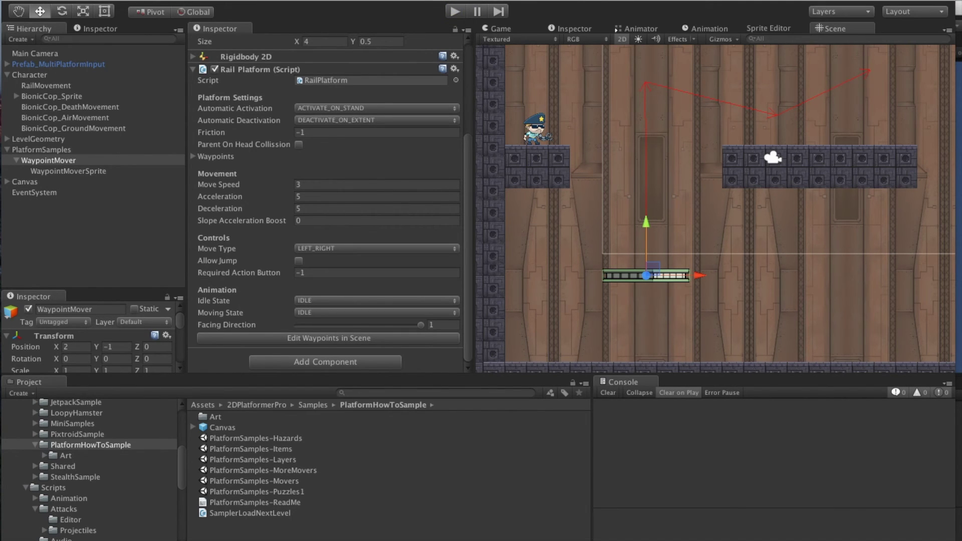
- Set the rail platform's Move Type to AUTOMATIC and enable Allow Jump
click(336, 249)
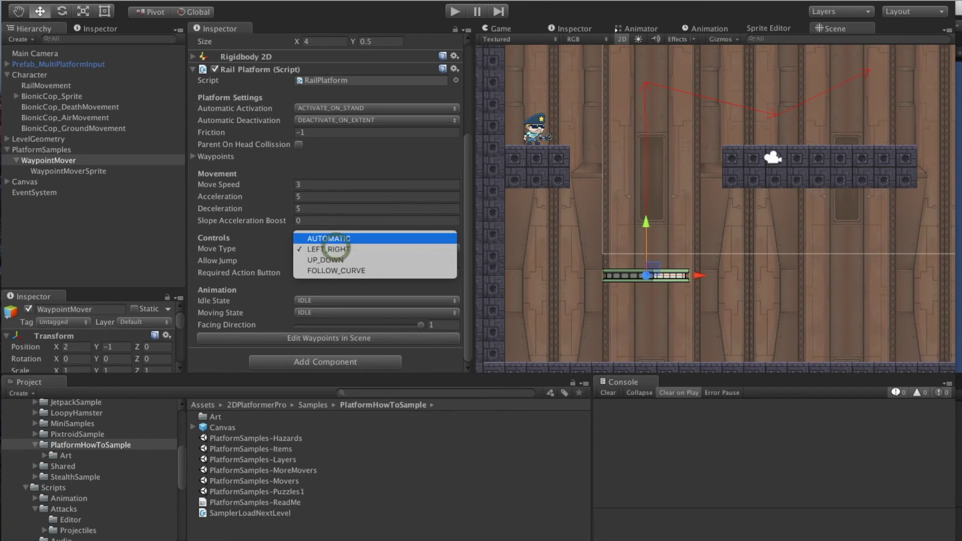
click(340, 239)
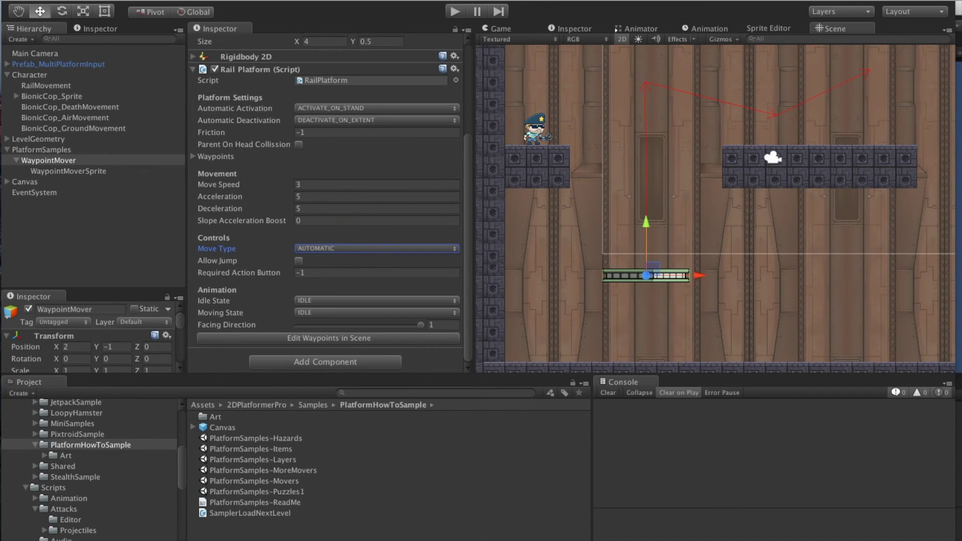
click(299, 261)
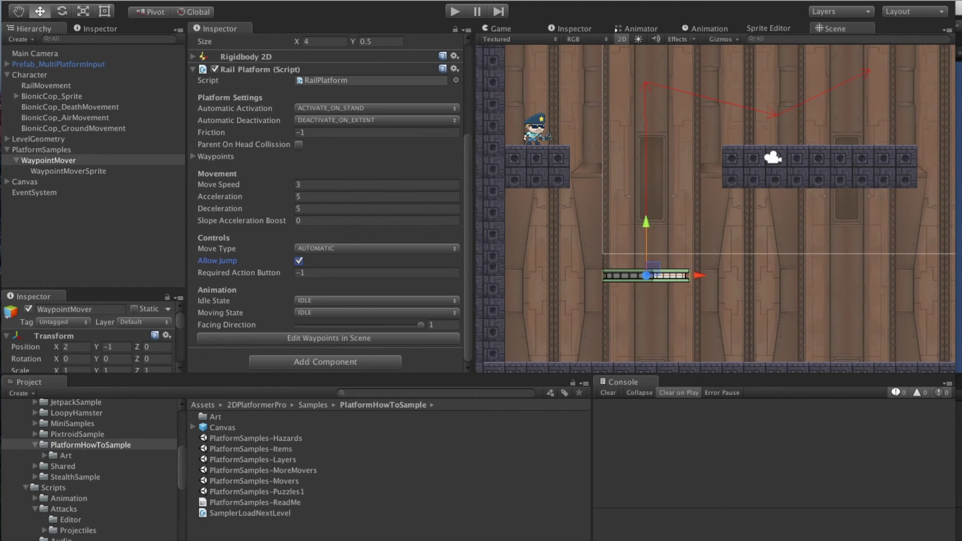
- Move WaypointMover to about X -0.15, Y 8.29 and reshape its waypoint path to start there and dip, adding a waypoint after the dip
drag(651, 266, 604, 64)
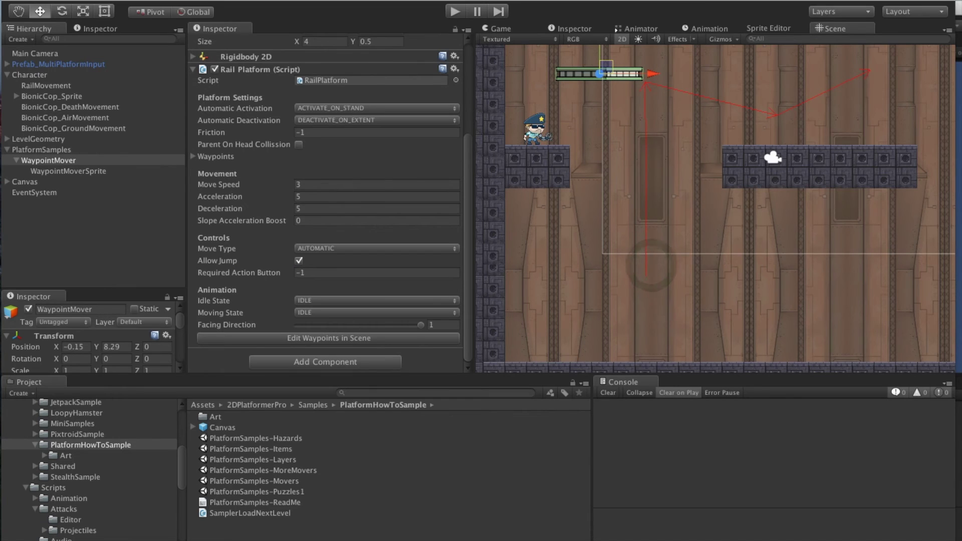
scroll(326, 203, up, 3)
scroll(326, 203, down, 3)
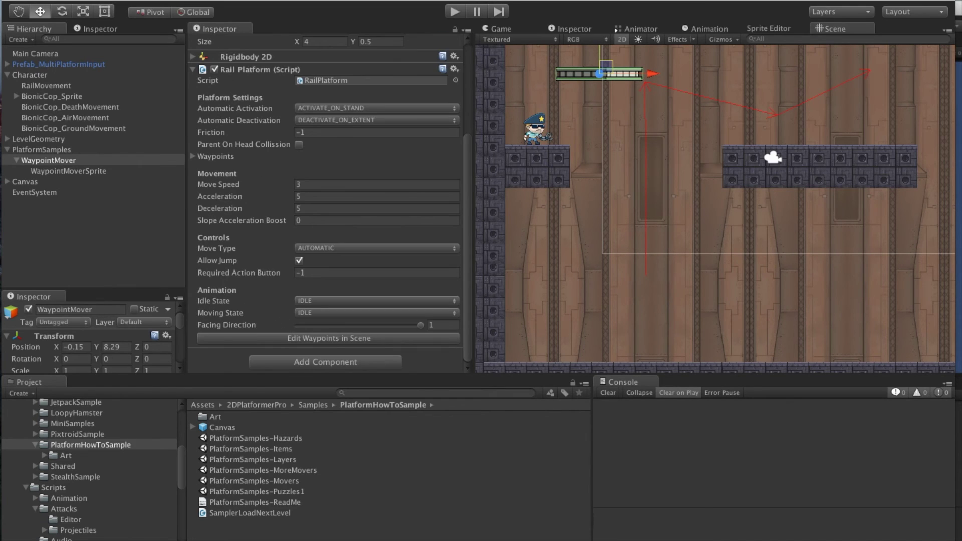
click(303, 339)
drag(652, 277, 680, 73)
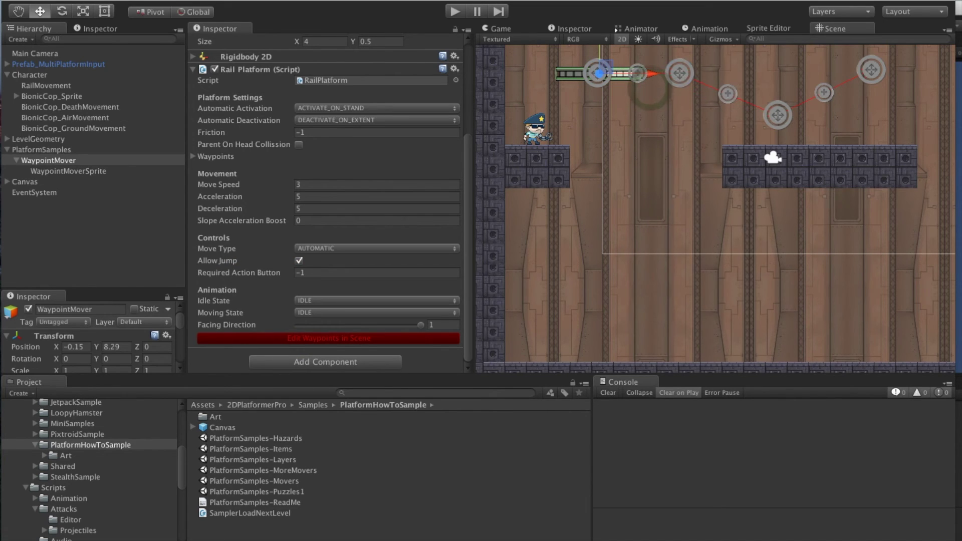
drag(871, 69, 912, 92)
click(823, 102)
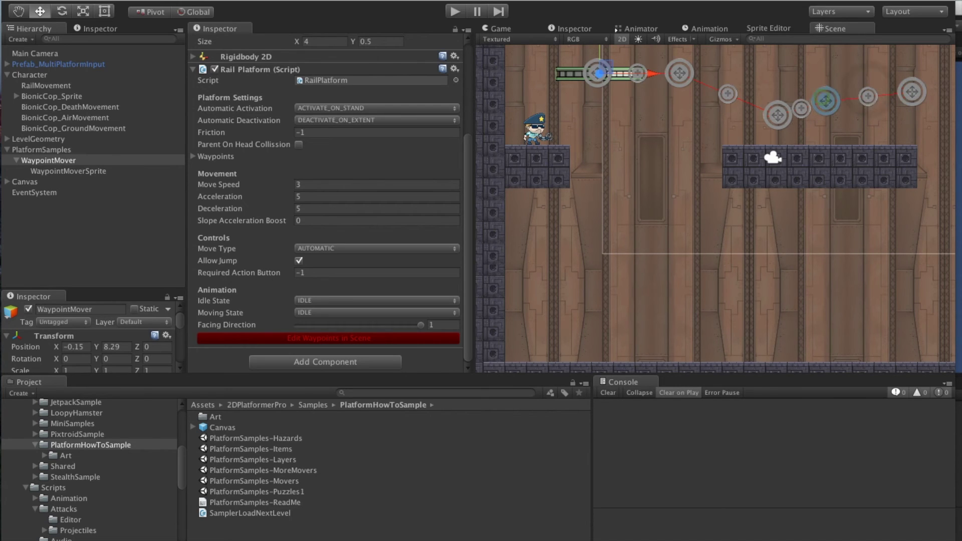
drag(777, 116, 770, 120)
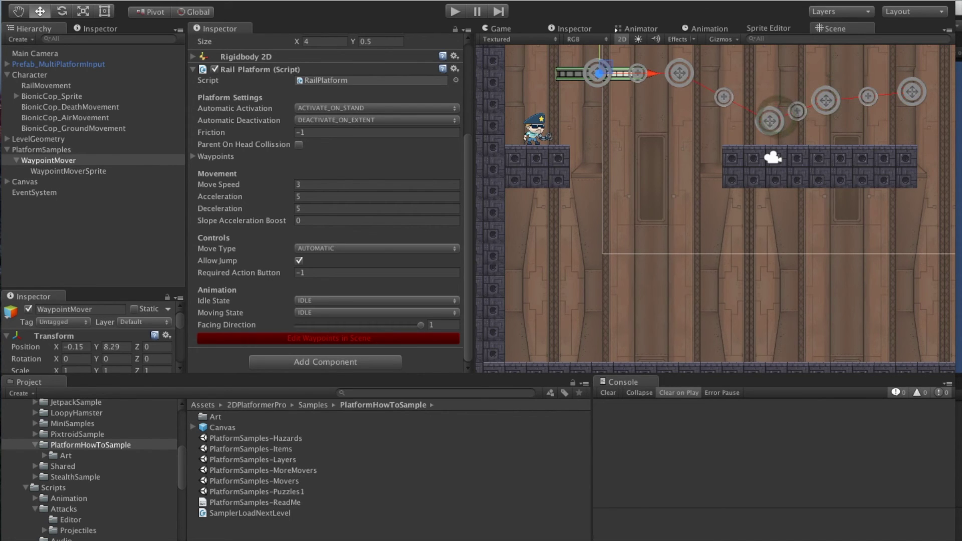
- Set the rail platform's Deceleration to 4 and Slope Acceleration Boost to 7, and play-test the ride along the path
click(304, 221)
click(301, 209)
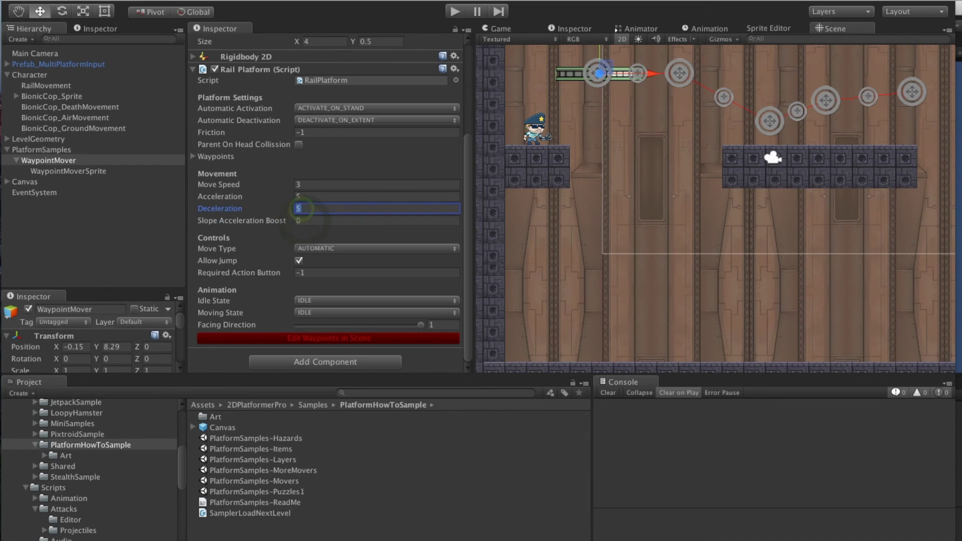
text(4)
click(324, 219)
text(8)
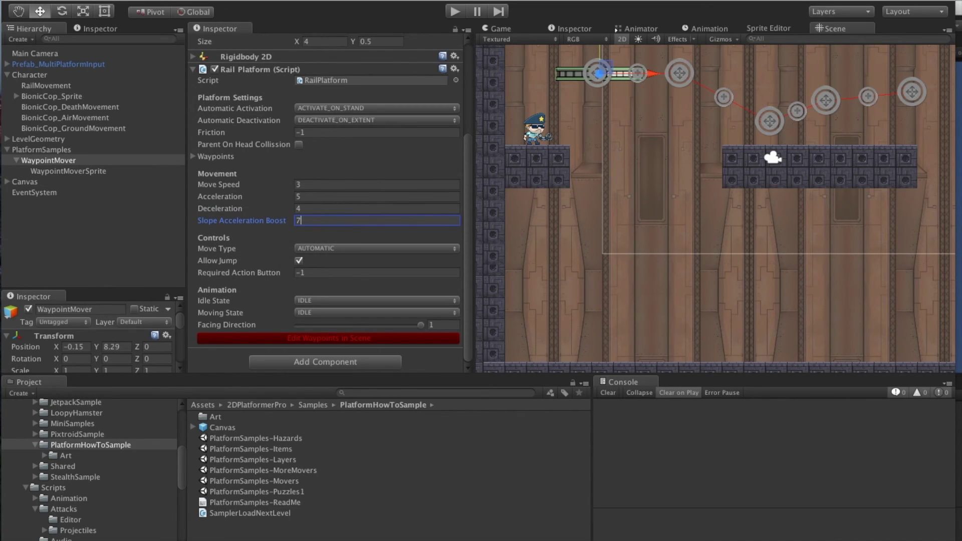
click(454, 12)
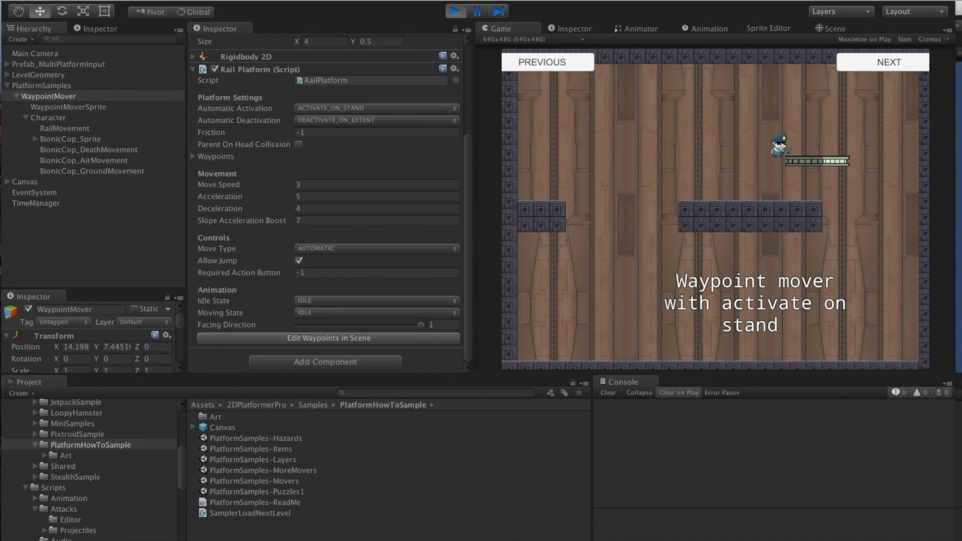
click(455, 11)
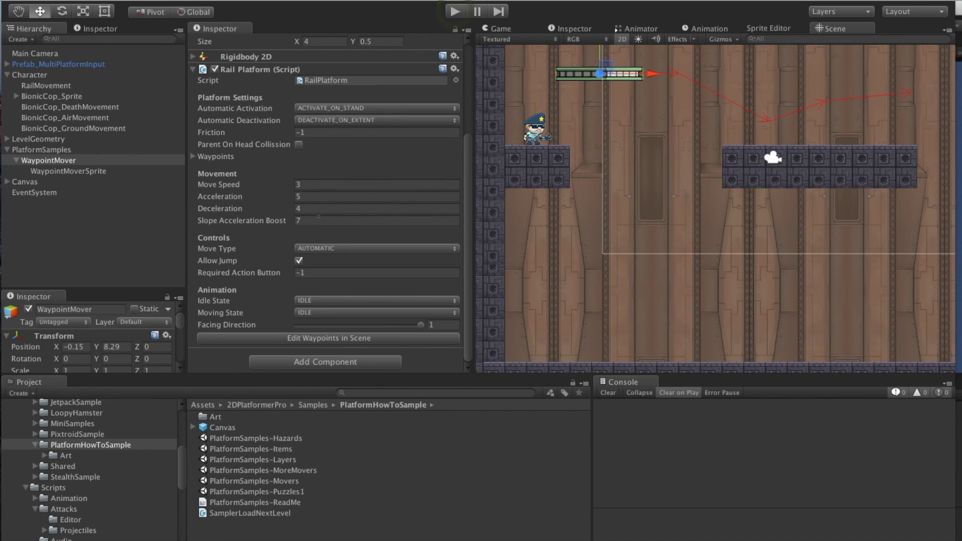
- Set WaypointMover's Slope Acceleration Boost to 10 and Move Speed to 2, and lower it to about Y 7.64 with its first two waypoints
click(319, 219)
click(306, 184)
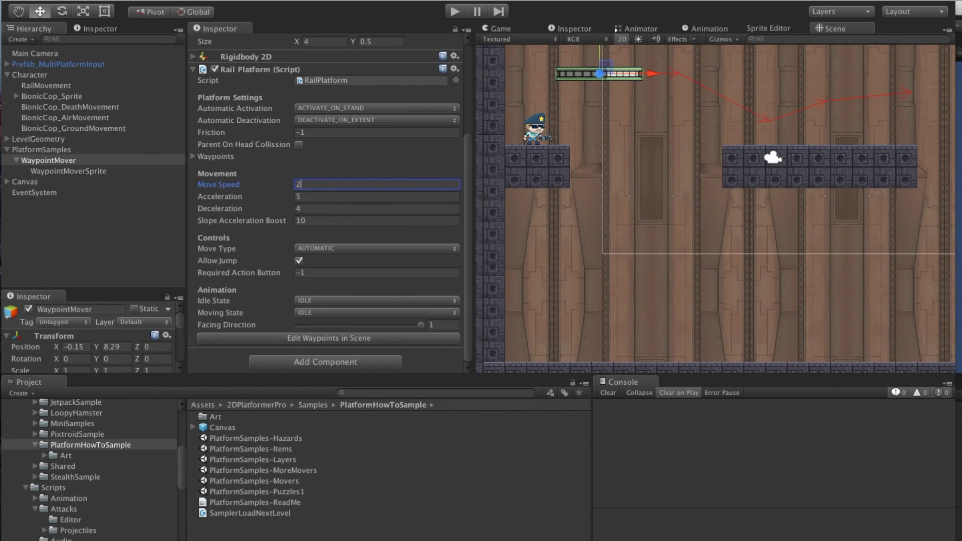
scroll(715, 208, down, 6)
drag(628, 54, 628, 64)
click(330, 339)
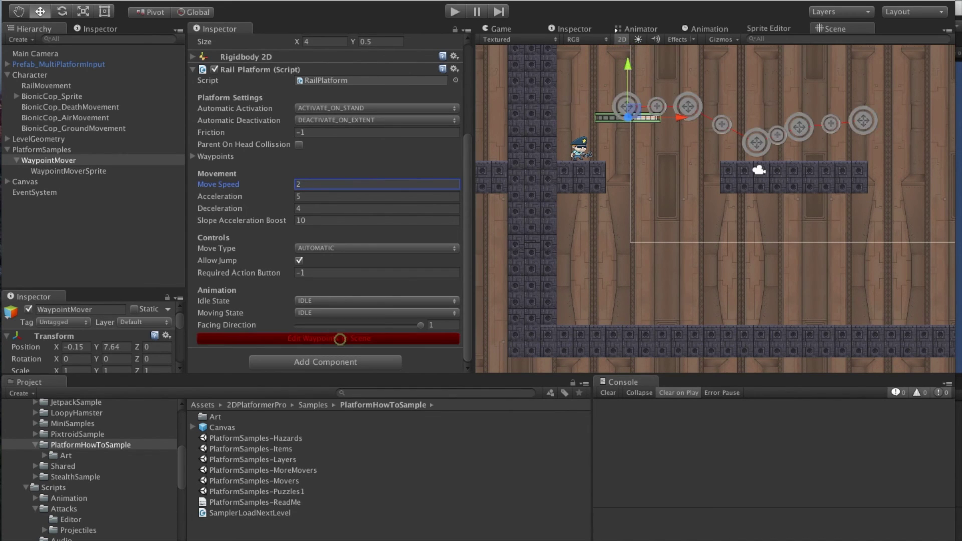
drag(690, 106, 689, 121)
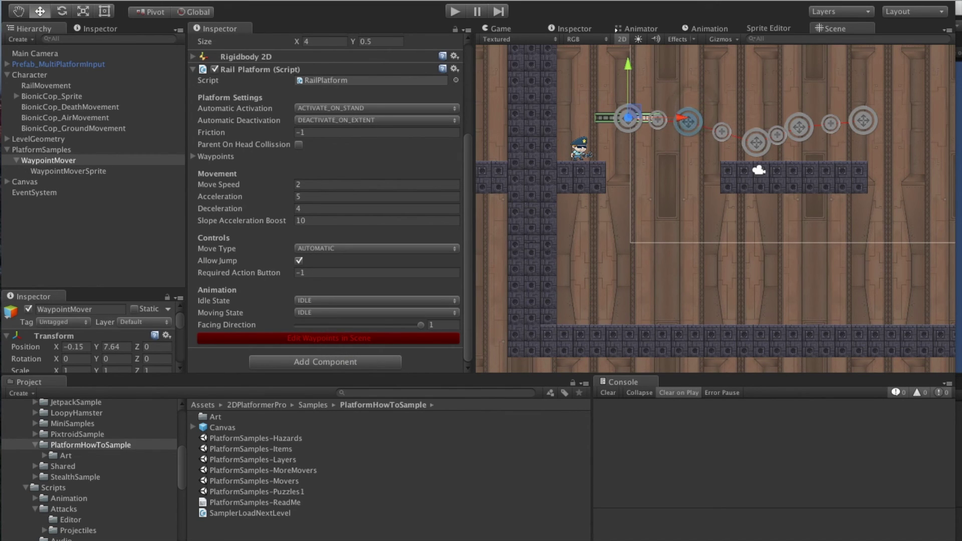
- Play-test riding the platform to the path's end and back, jumping off at each end, and stop the game
key(super+p)
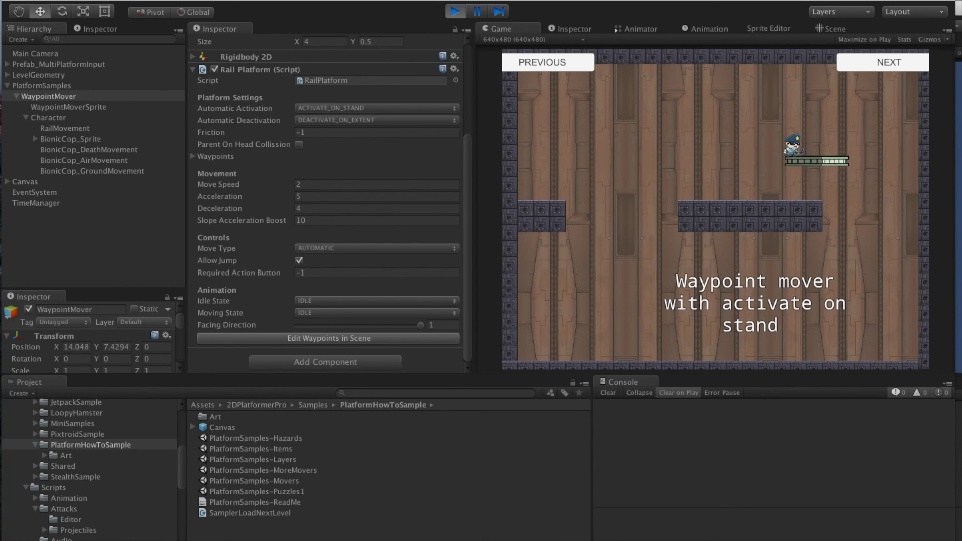
key(Left)
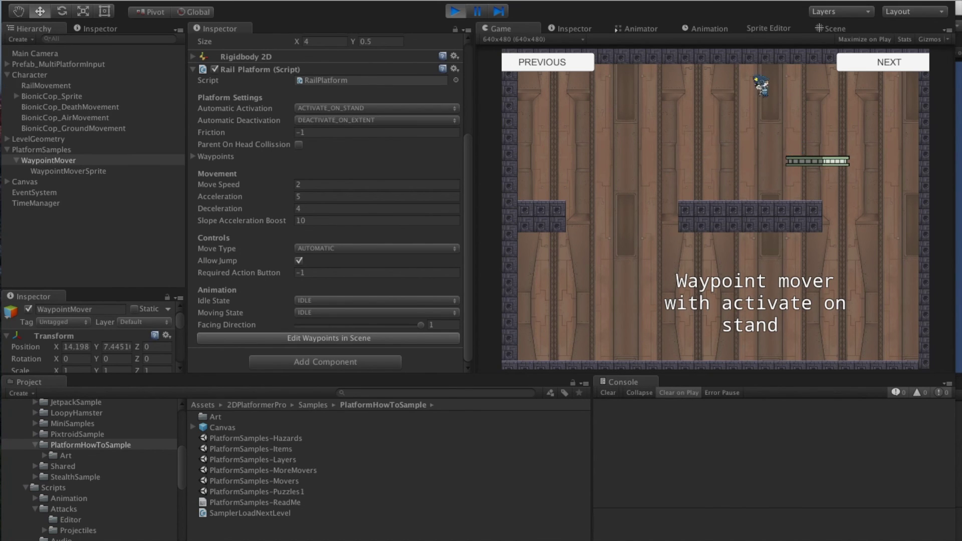
key(Right)
key(space)
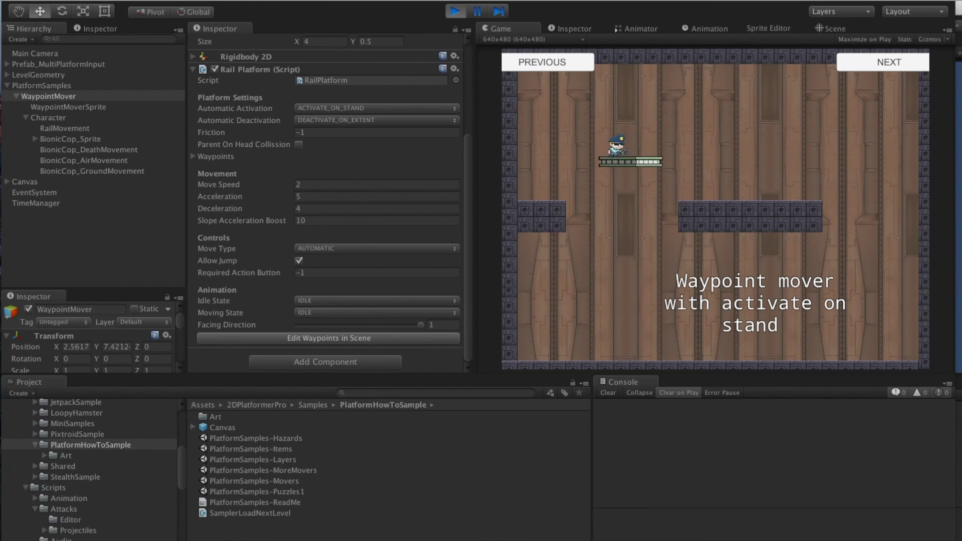
key(Left)
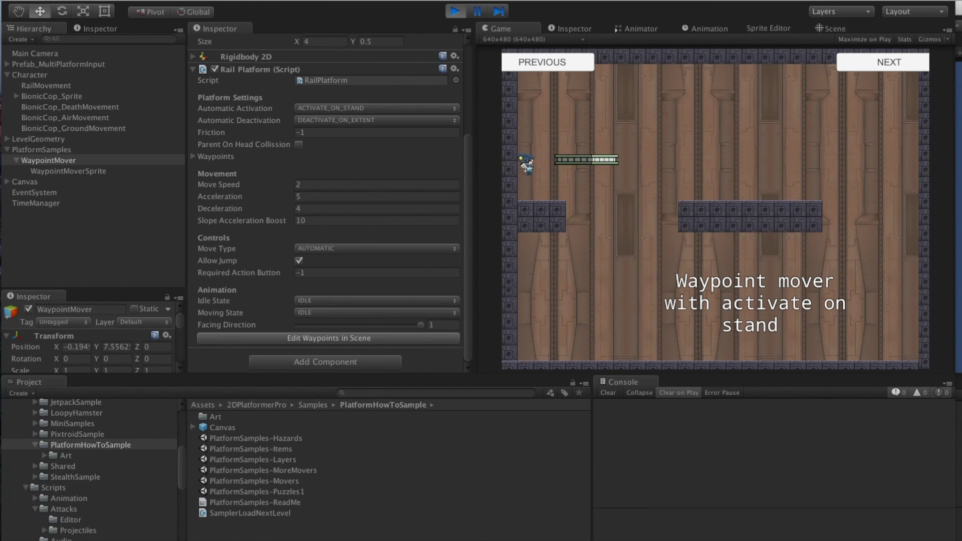
click(454, 11)
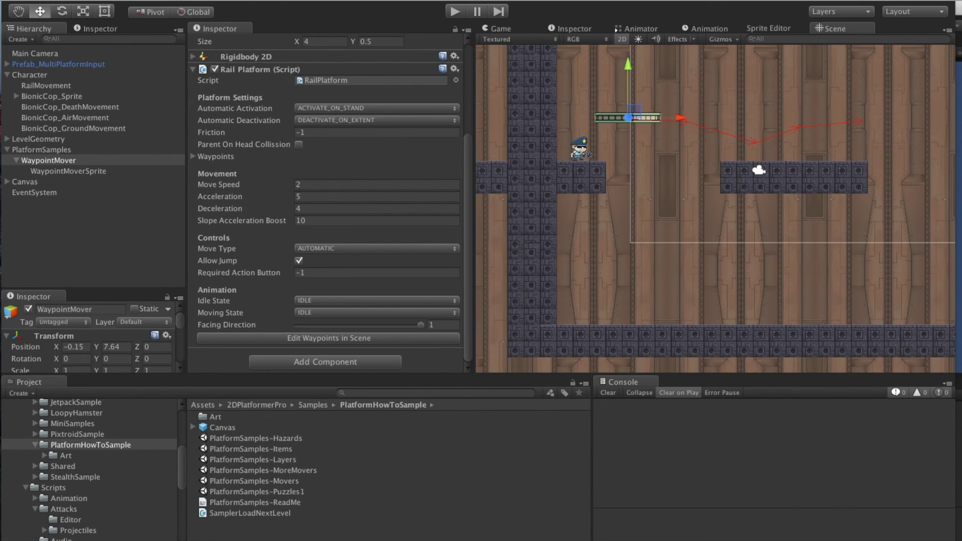
- Set the rail platform's Move Speed to 1, Slope Acceleration Boost to 15 and Deceleration to 3, and play-test the ride
click(308, 184)
text(1)
click(310, 221)
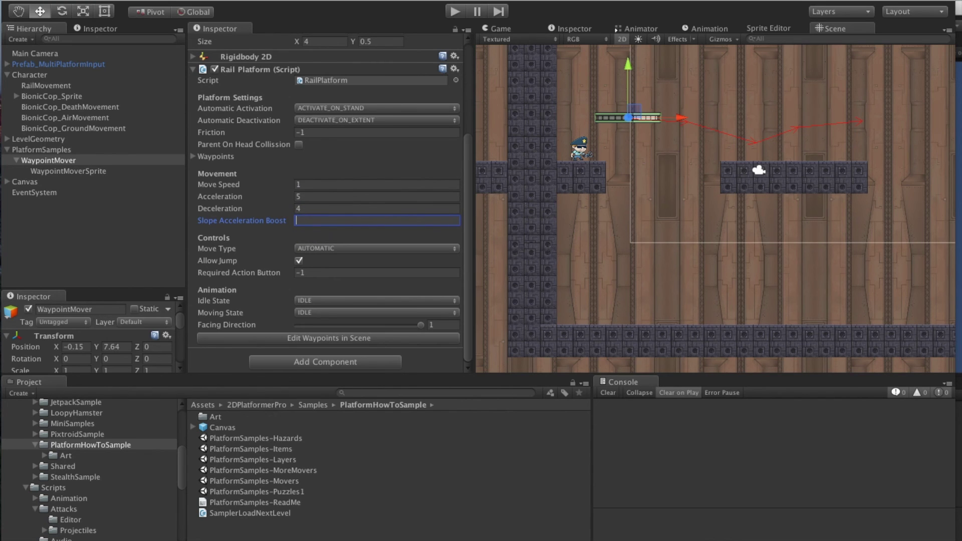
click(308, 208)
text(3)
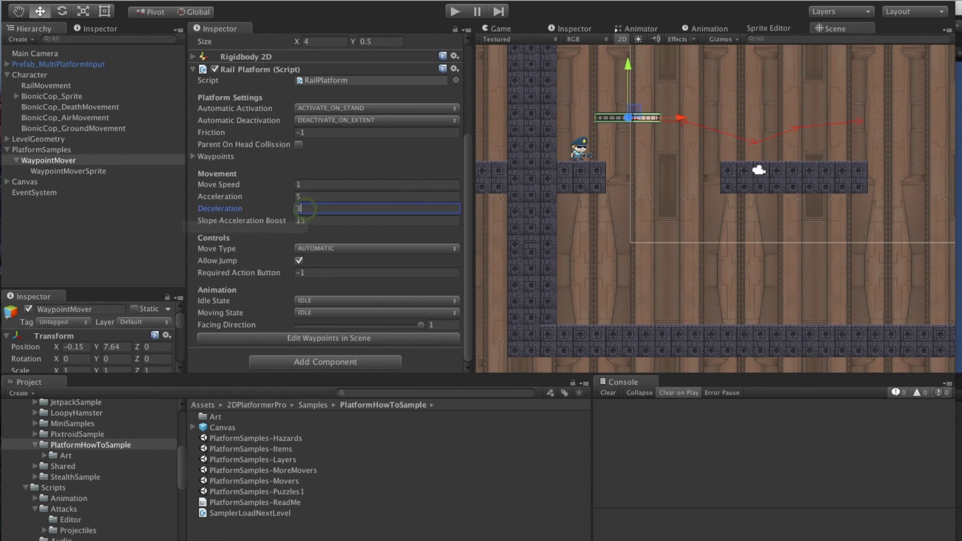
click(455, 11)
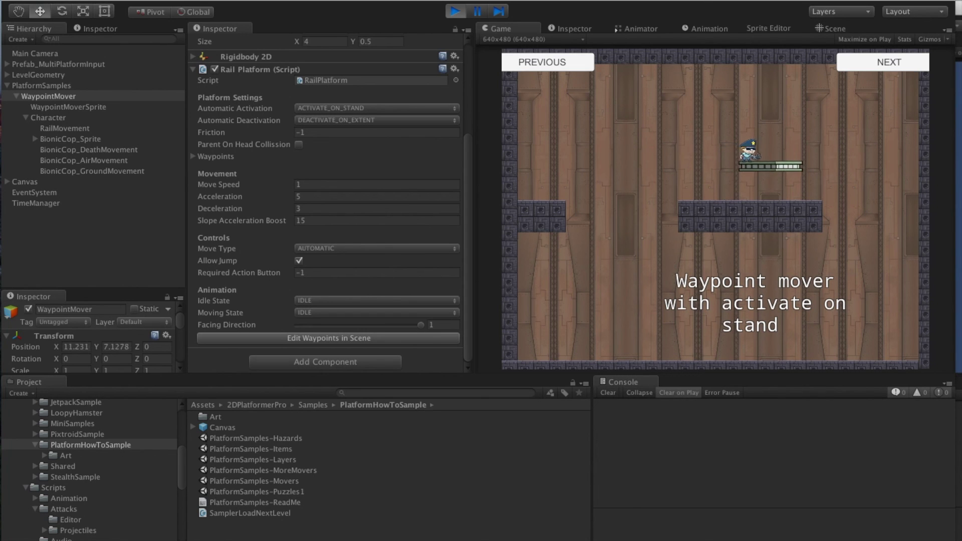
click(455, 11)
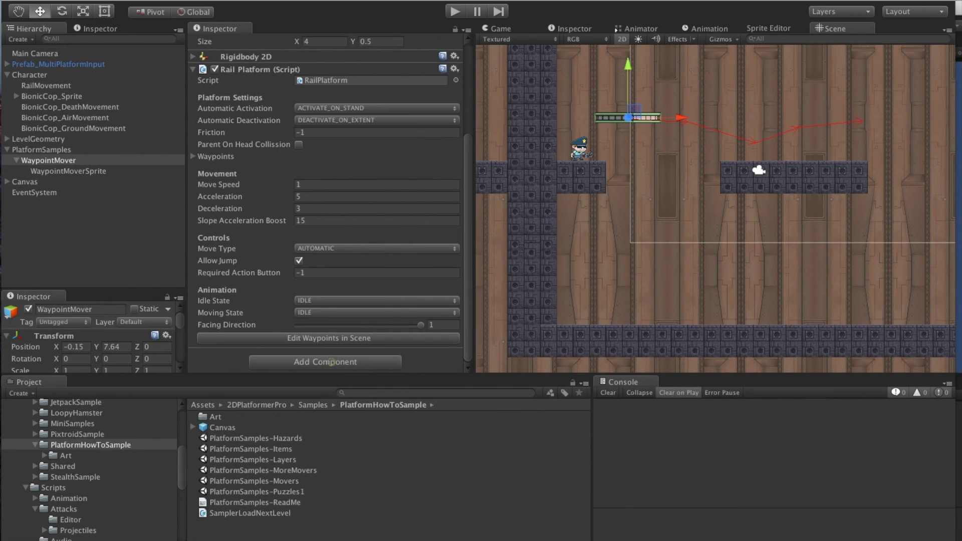
- Search the addable components for Condition and examine the available condition types without adding one
click(331, 362)
text(A)
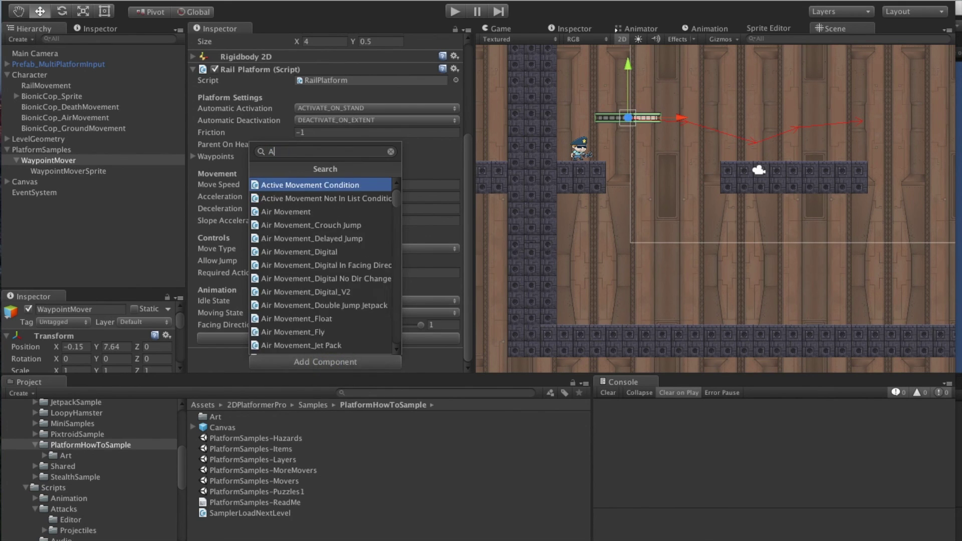
text(dditional)
key(super+a)
text(Pos)
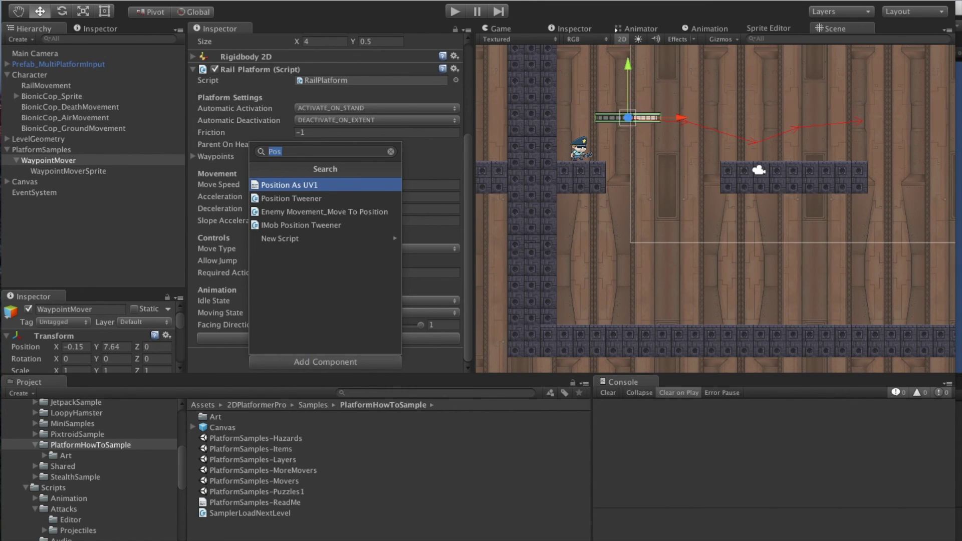
text(Condi)
key(Down)
key(Down)
key(Down)
key(Down)
key(Down)
key(Down)
key(Down)
key(Down)
key(Down)
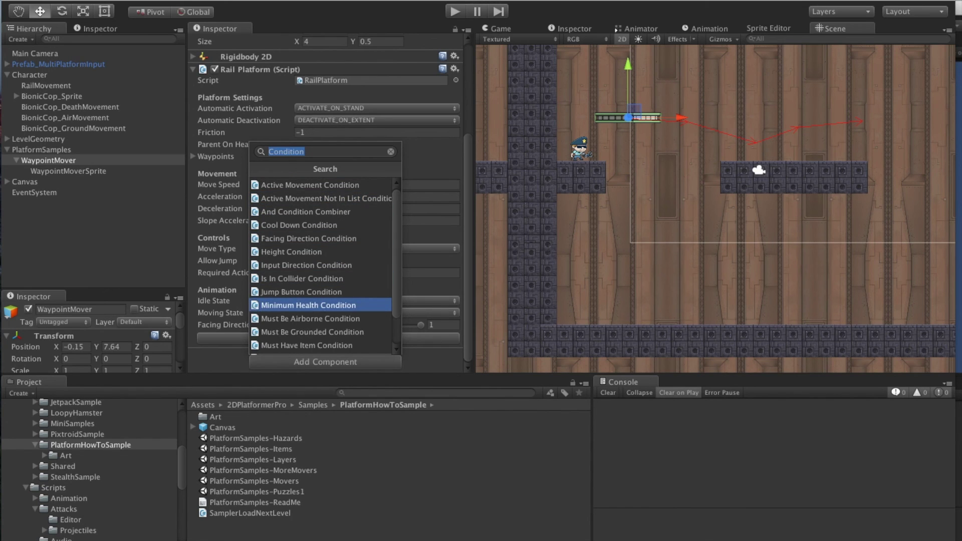
key(Down)
key(Down)
key(Down)
key(Down)
key(Down)
key(Down)
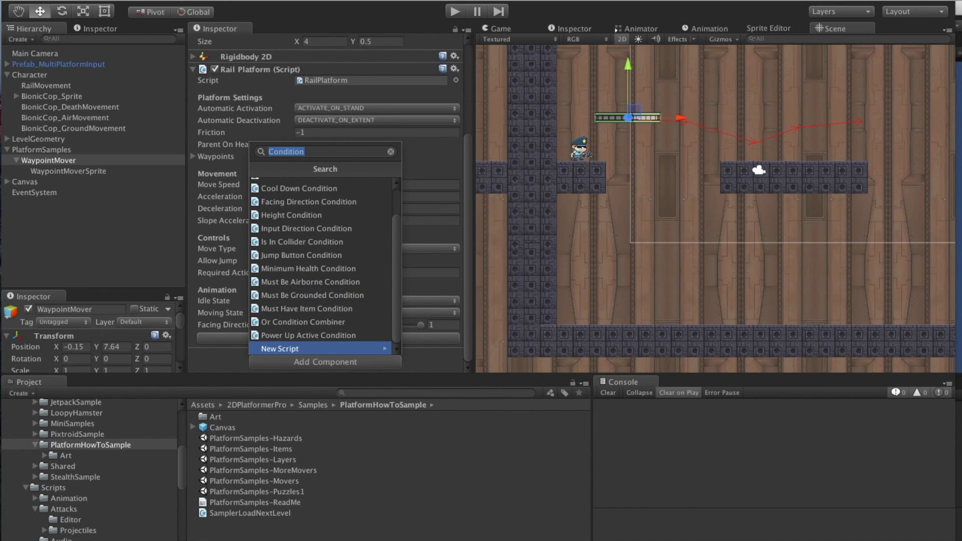
key(Up)
key(Up)
key(Up)
key(Up)
key(Up)
key(Up)
key(Up)
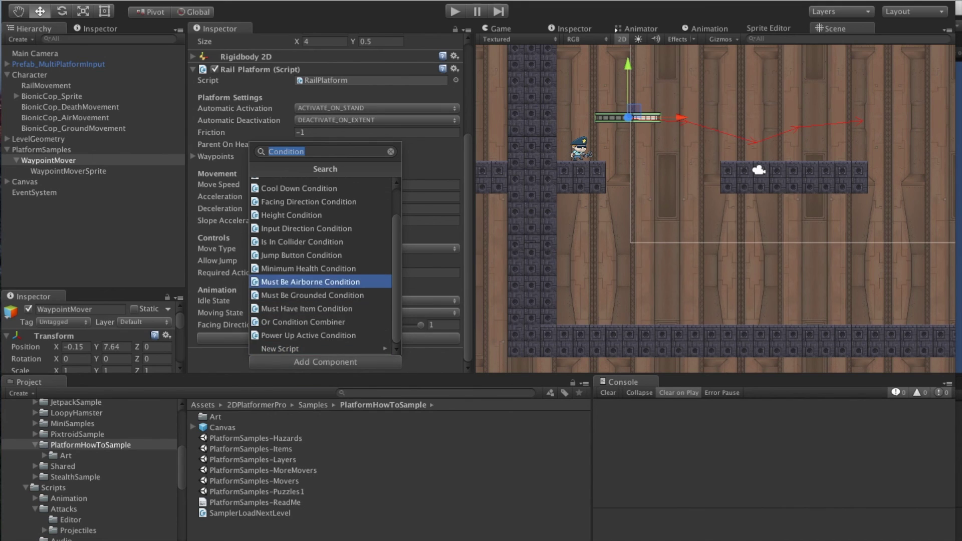
key(Up)
key(Up)
key(Down)
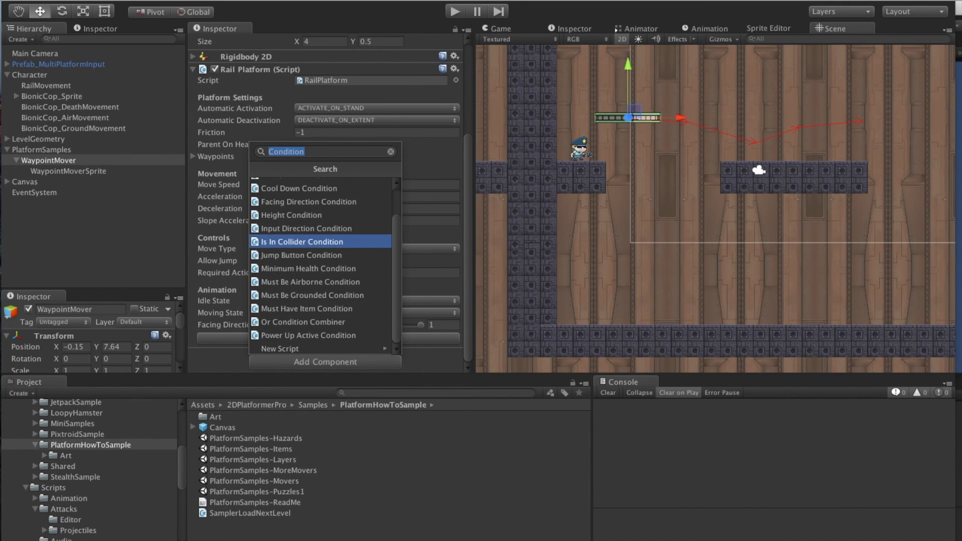
key(Down)
key(Down)
key(Down)
key(Down)
key(Down)
key(Up)
key(Up)
key(Up)
key(Up)
key(Up)
key(Up)
key(Down)
scroll(320, 265, up, 3)
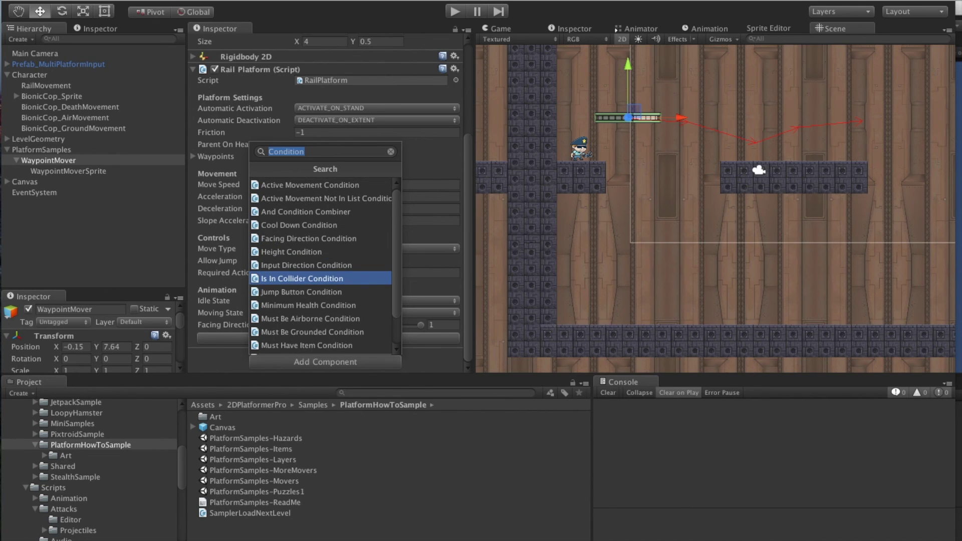
key(Up)
key(Down)
key(Up)
key(Up)
key(Up)
key(Up)
click(170, 207)
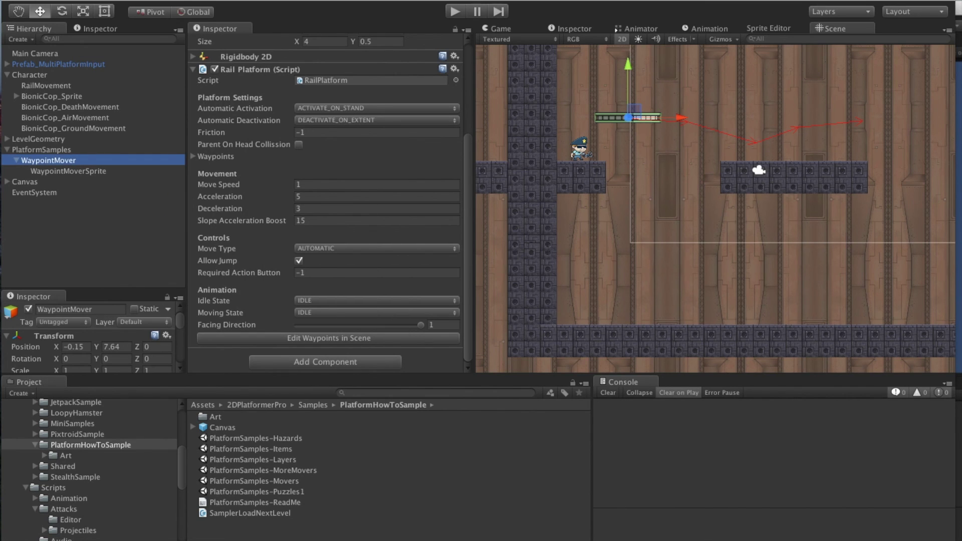
- Edit the X size of WaypointMover's Box Collider 2D and create an empty child object under WaypointMover
scroll(326, 201, up, 7)
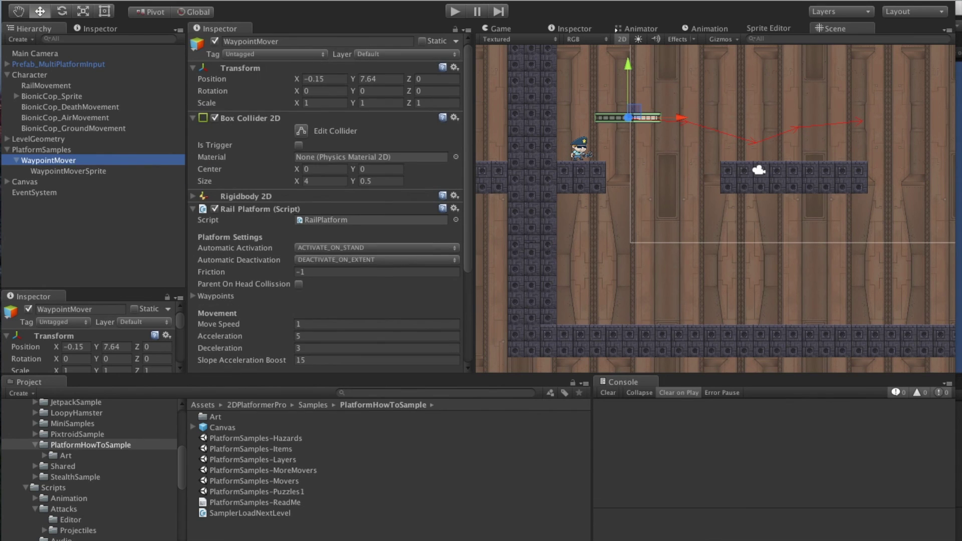
click(311, 181)
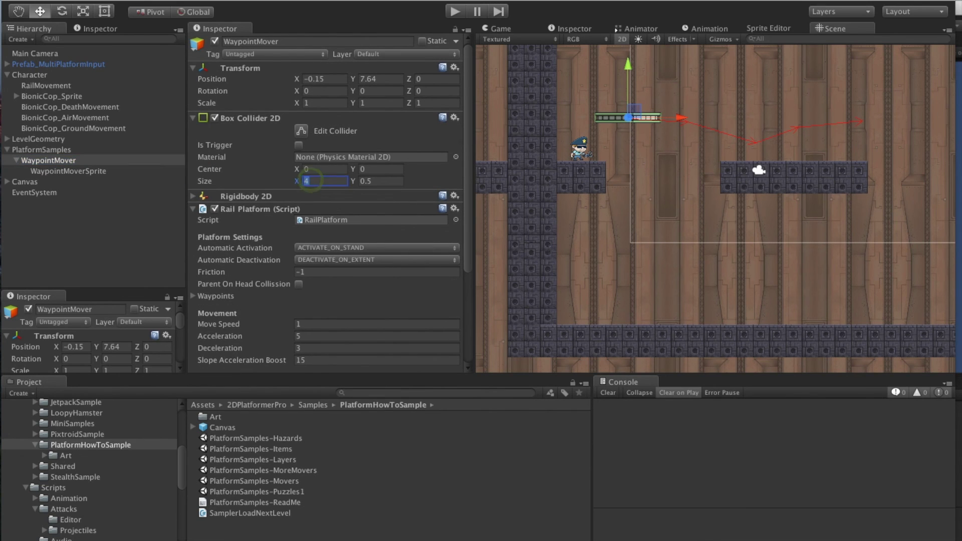
text(..3)
click(49, 160)
click(215, 4)
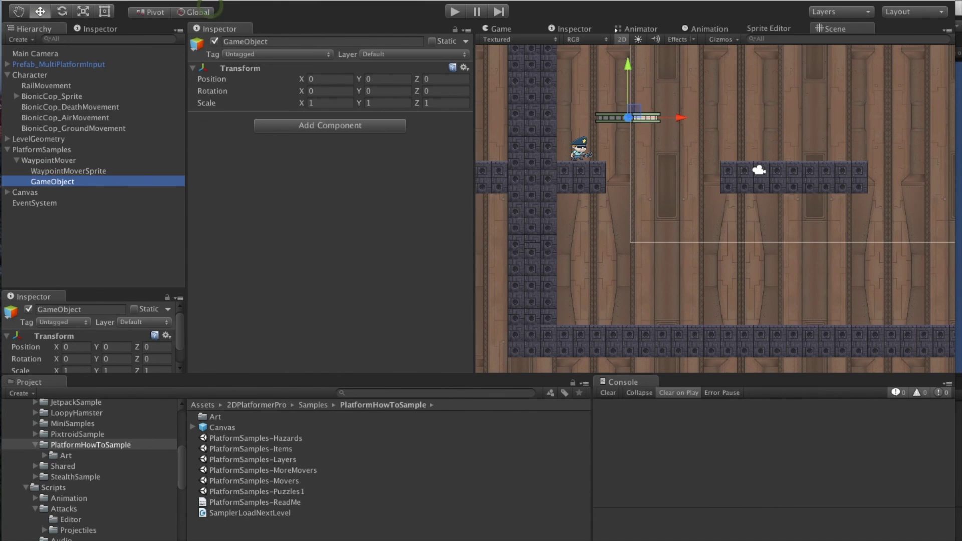
- Add a Box Collider 2D to WaypointMover's empty child and move the child to about X -0.98, over the platform's left part
click(330, 125)
text(BoxCol)
key(Down)
key(Return)
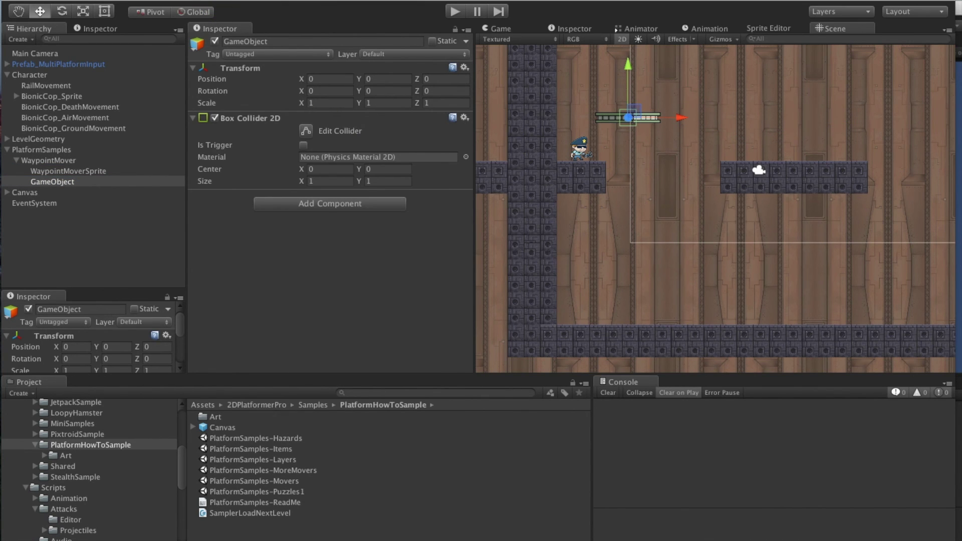
click(328, 180)
drag(680, 118, 664, 118)
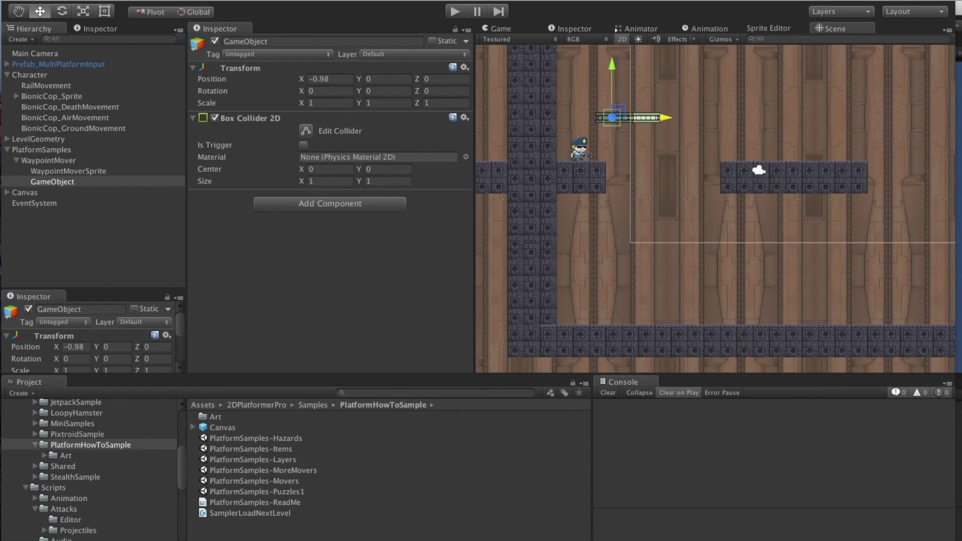
- Set the child object's Box Collider 2D size to X 1.5 and Y 0.5
click(49, 161)
click(52, 182)
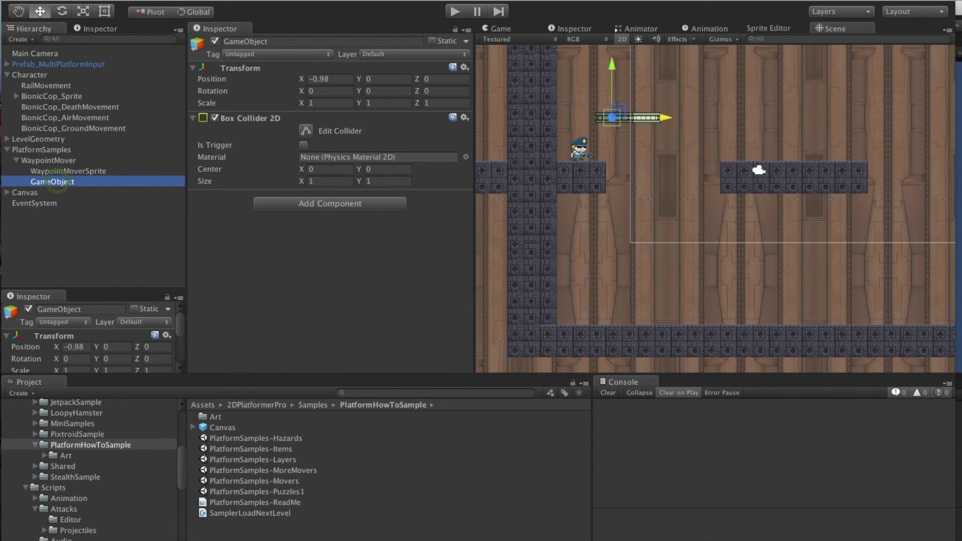
click(378, 181)
text(.5)
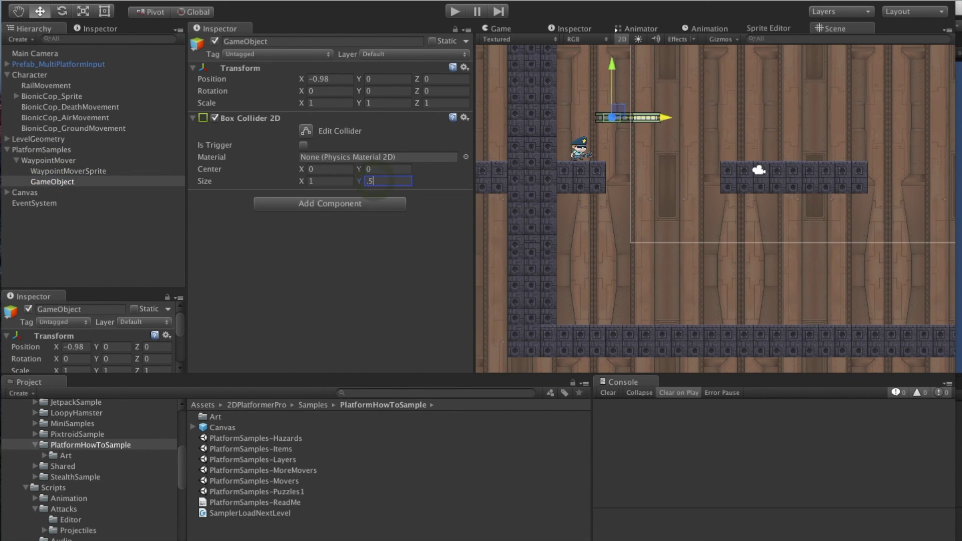
click(312, 182)
text(2)
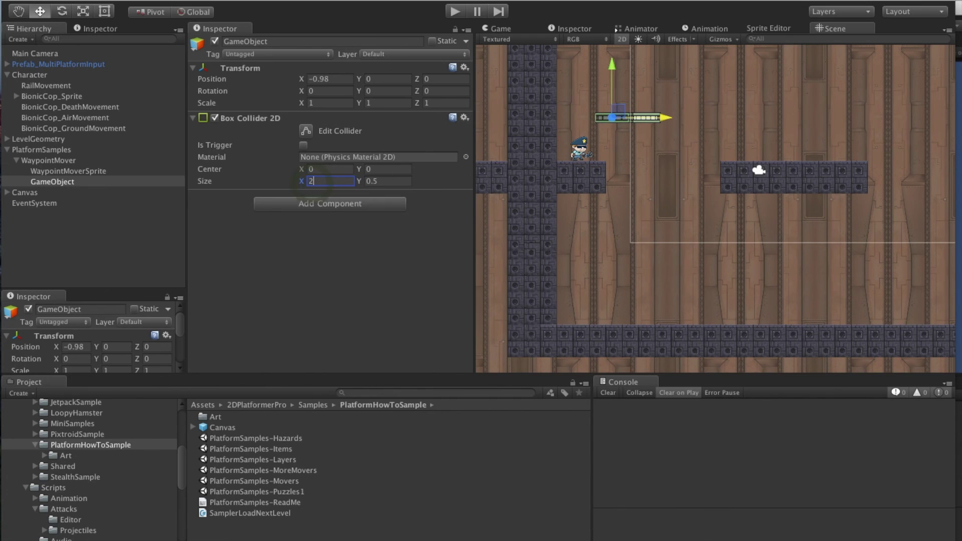
key(BackSpace)
text(1.5)
- Duplicate the collider child, move the copy to about X 1.03 over the platform's right part, and check the colliders against WaypointMover's
click(66, 182)
key(super+d)
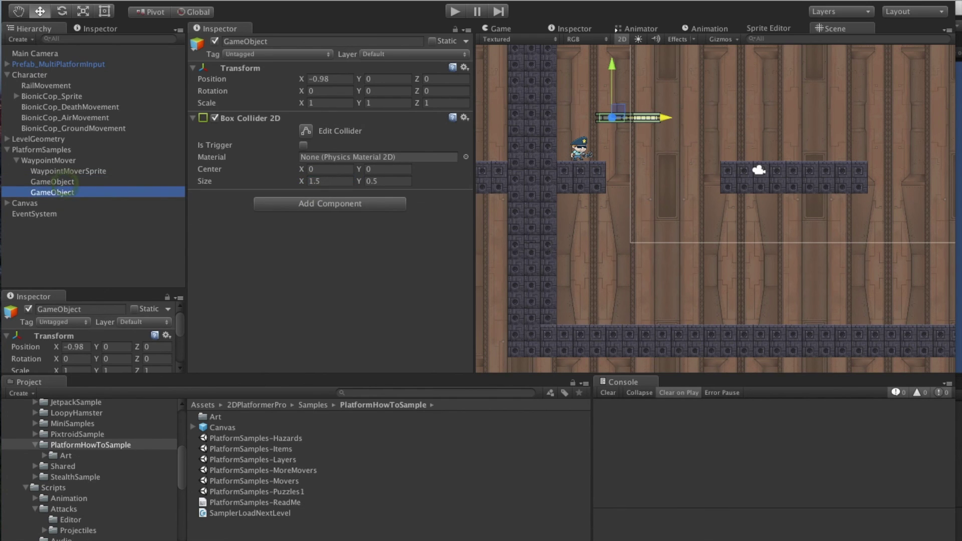
drag(627, 117, 663, 117)
scroll(662, 118, up, 3)
middle_drag(669, 99, 710, 203)
scroll(709, 203, up, 3)
click(49, 160)
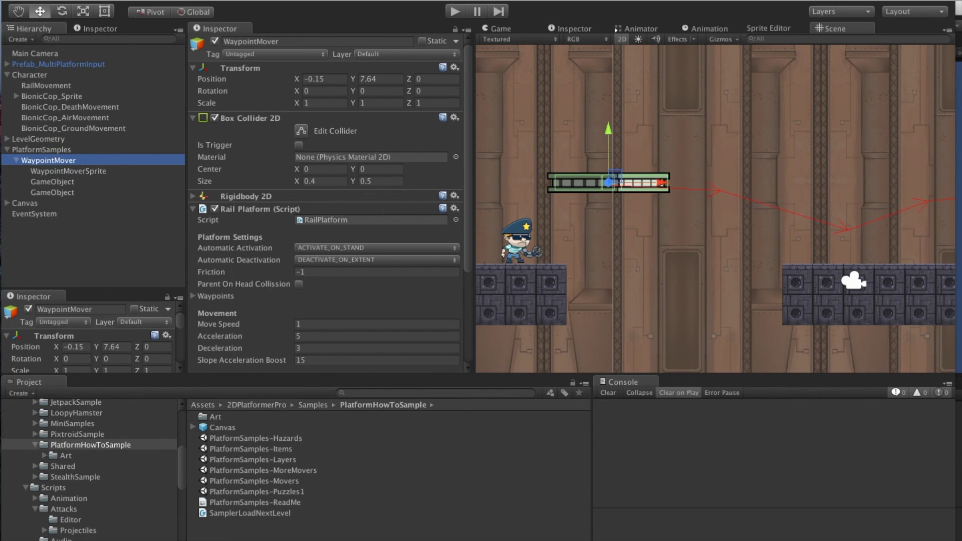
click(52, 193)
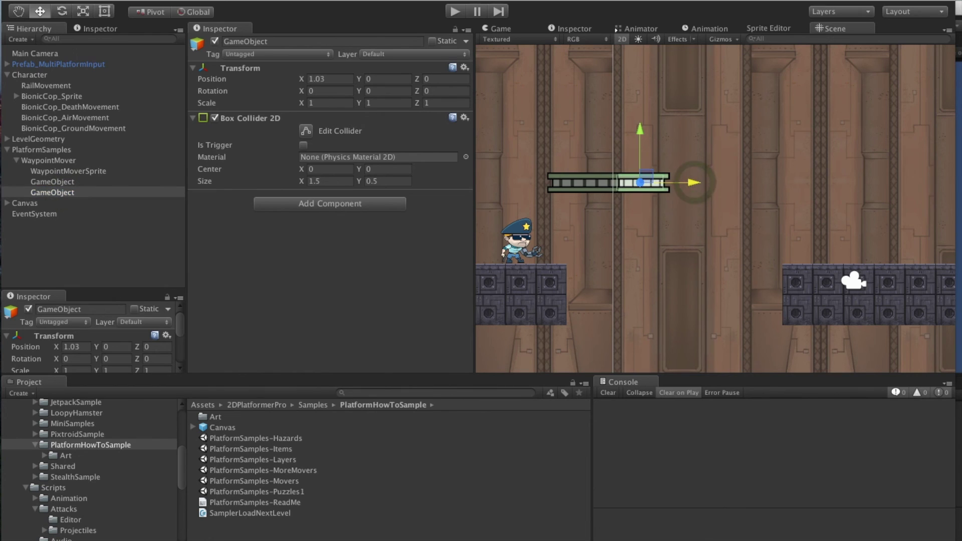
click(75, 161)
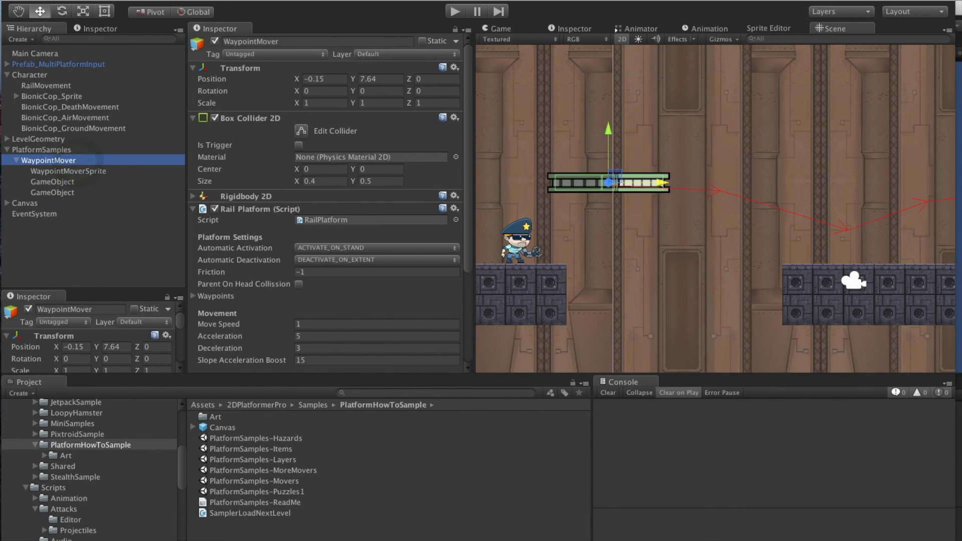
- Play-test the split colliders by jumping the character onto the rail platform and moving back and forth on it
click(454, 11)
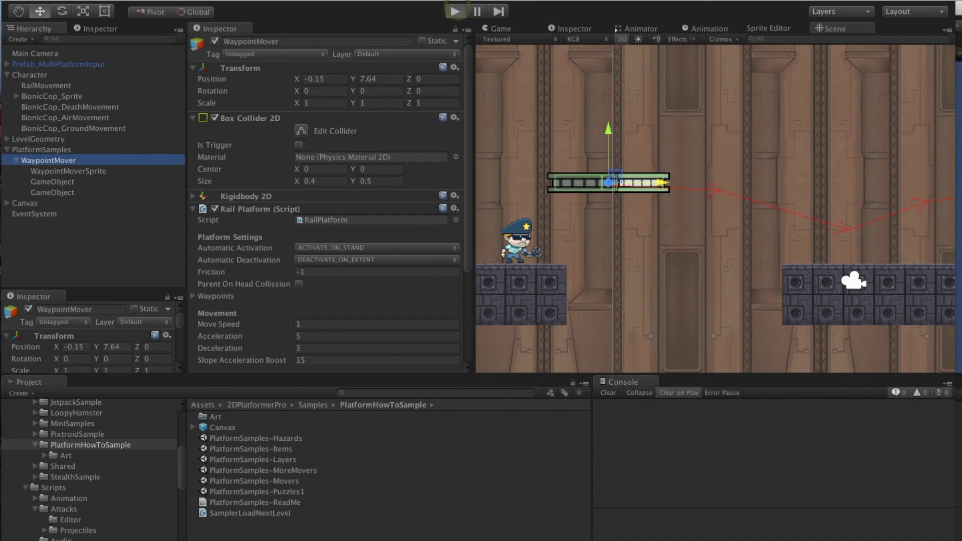
key(space)
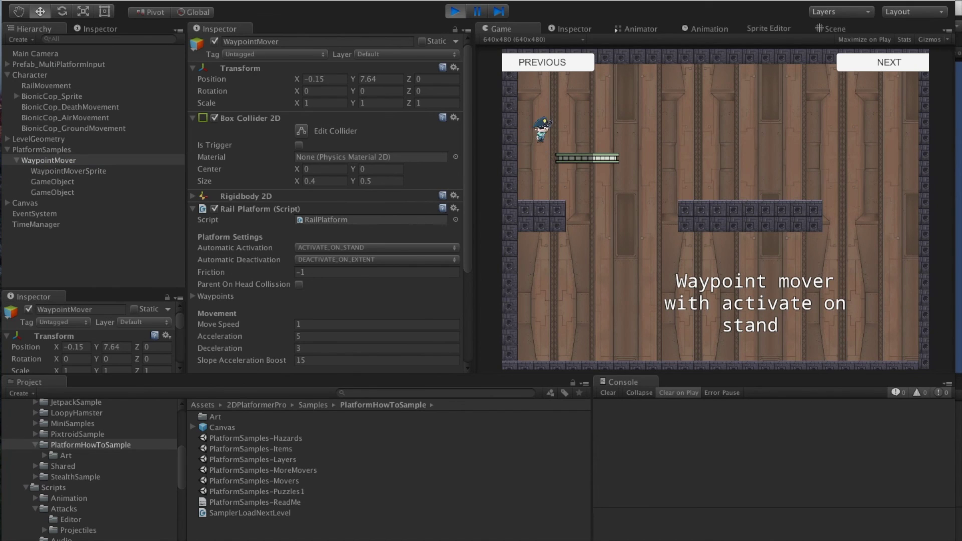
key(Right)
key(Left)
key(Right)
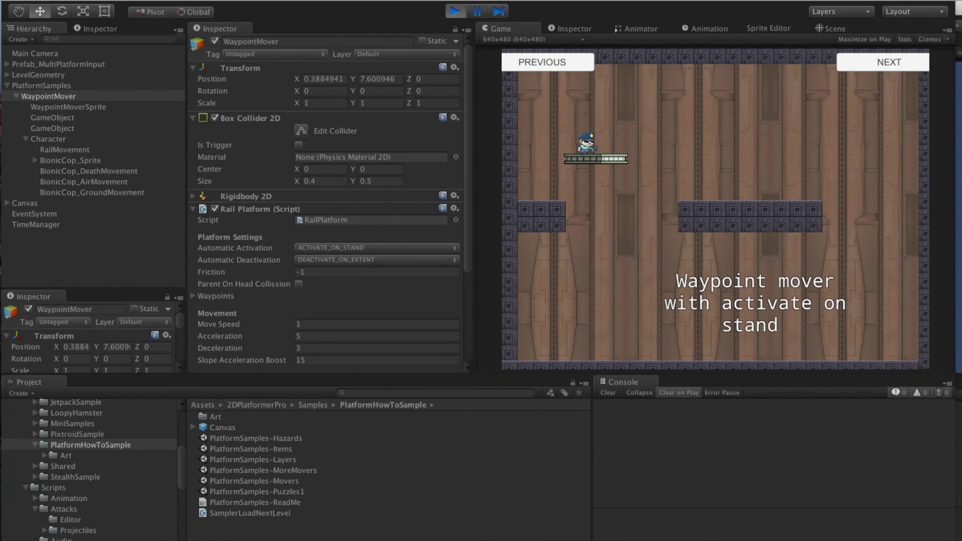